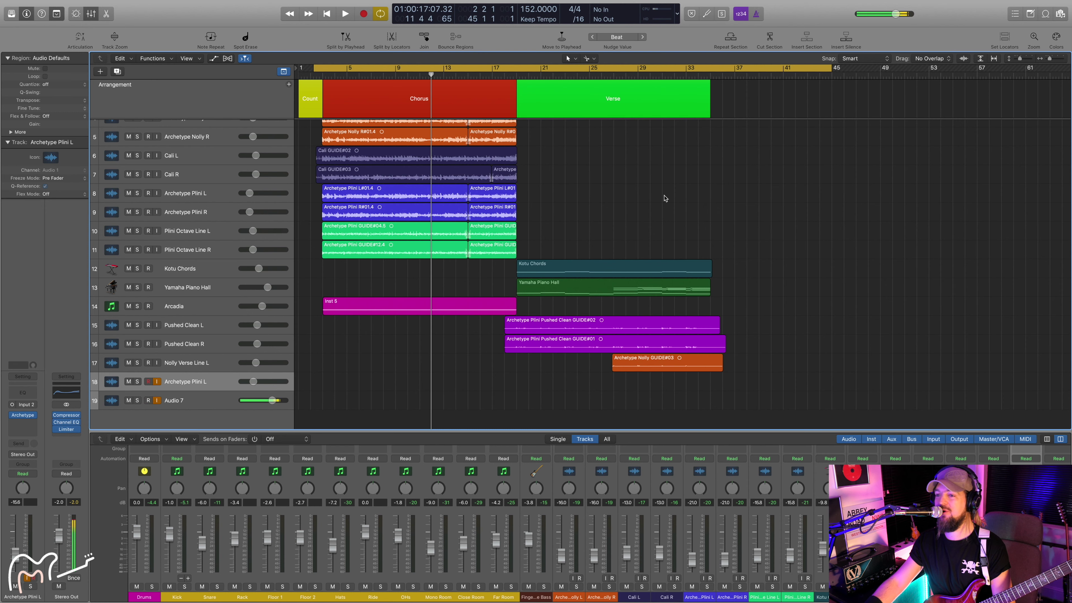
# Browse the track list, then start playback from the beginning of the chorus
pyautogui.scroll(4, 549, 190)
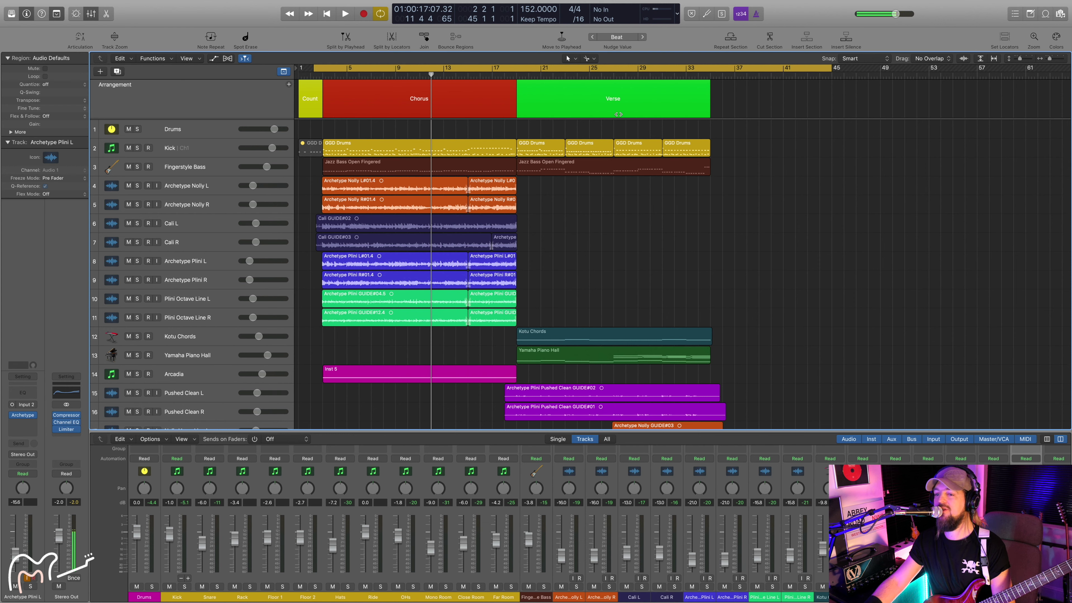
pyautogui.scroll(-4, 587, 233)
pyautogui.scroll(4, 570, 233)
pyautogui.scroll(-4, 559, 230)
pyautogui.scroll(4, 557, 229)
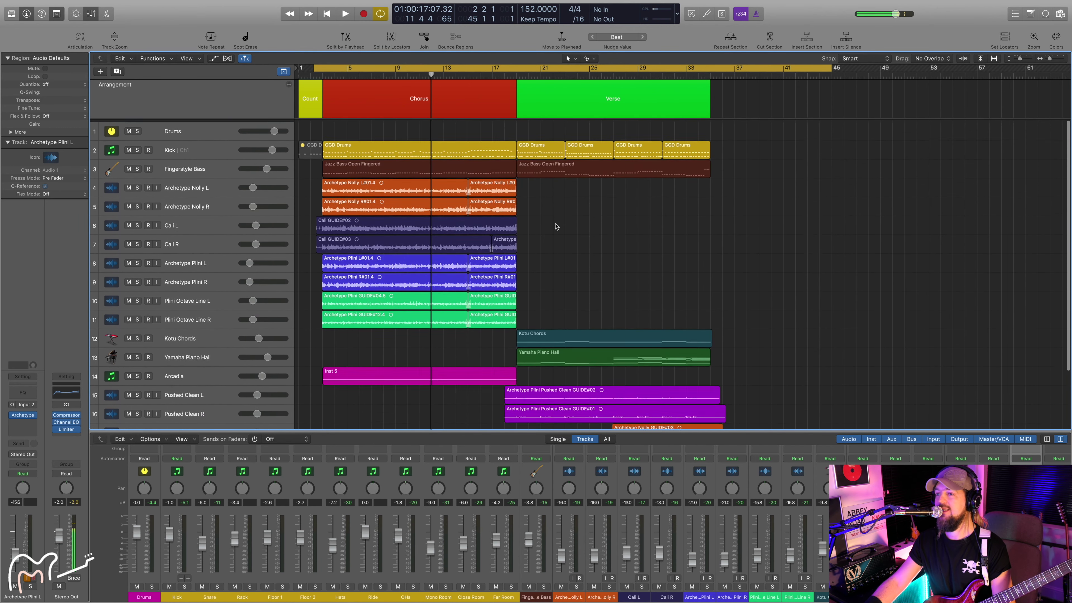
pyautogui.scroll(-4, 555, 228)
pyautogui.scroll(5, 568, 193)
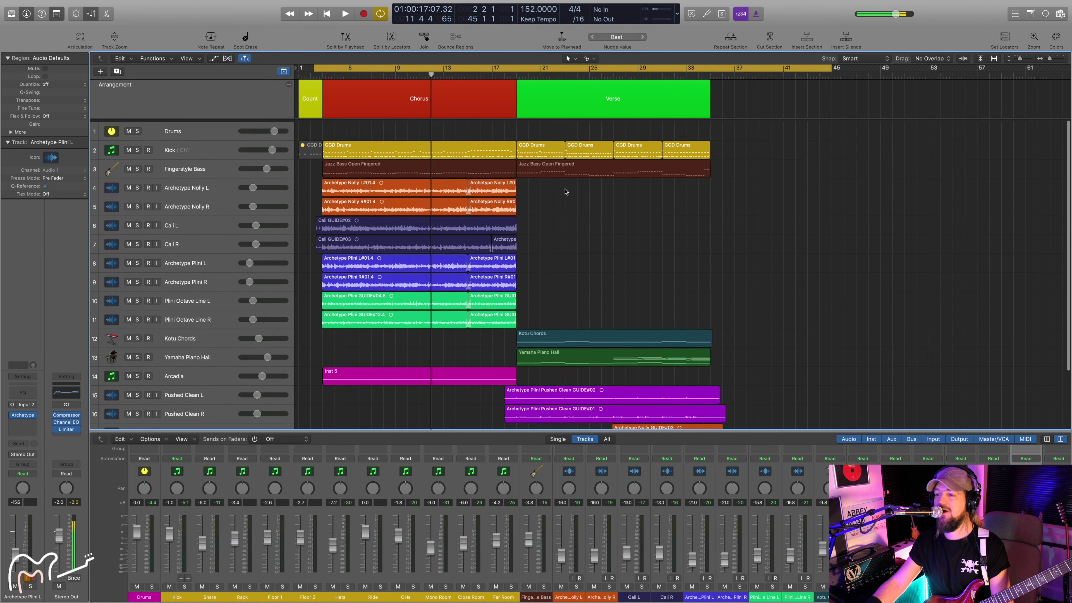
pyautogui.scroll(-4, 553, 196)
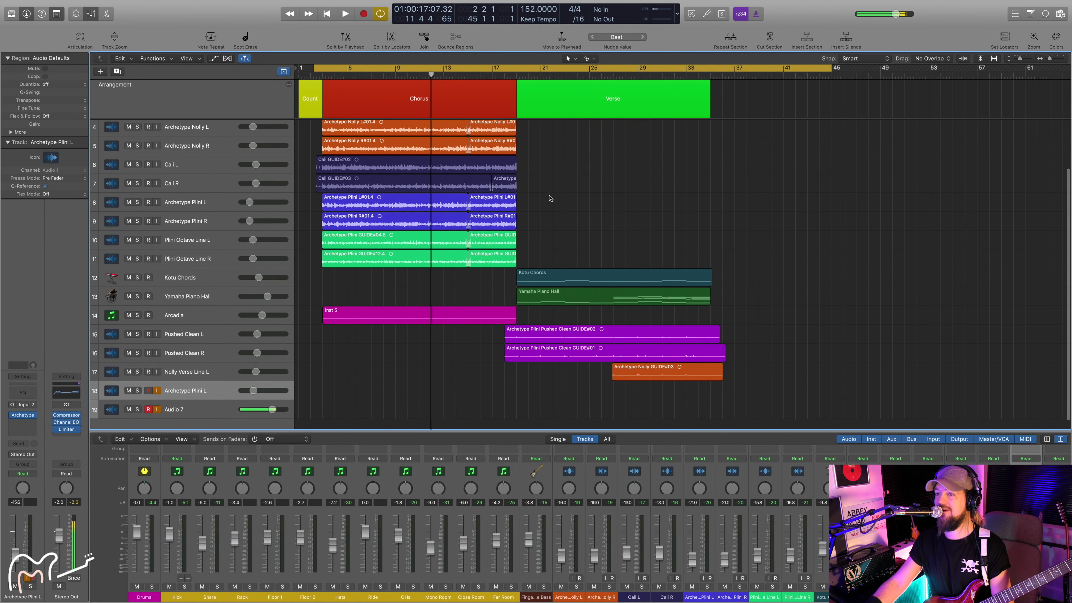
pyautogui.scroll(4, 553, 199)
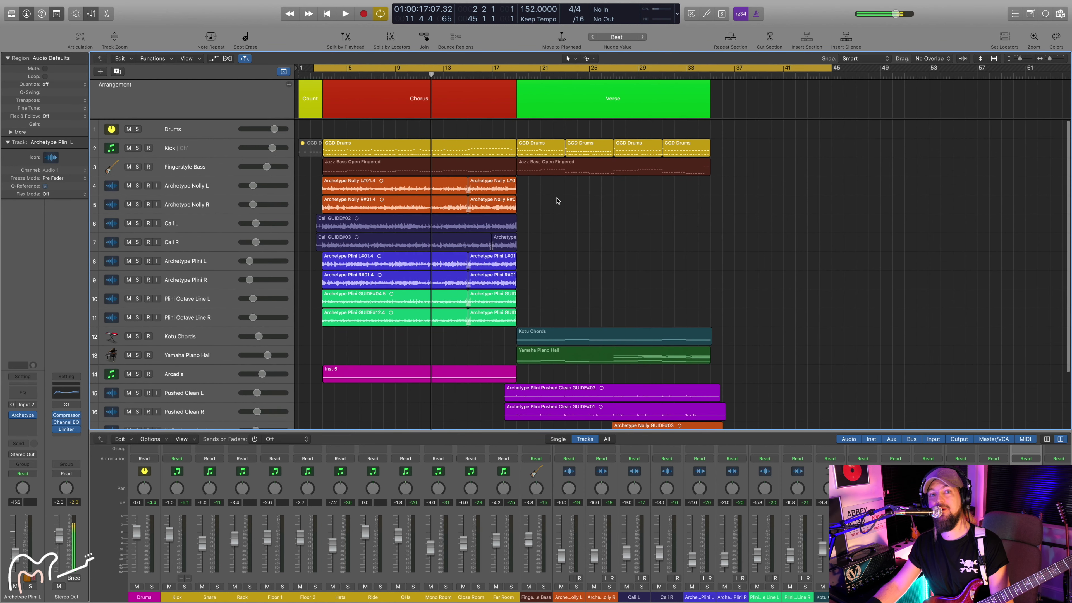
pyautogui.scroll(-3, 558, 201)
pyautogui.scroll(3, 553, 200)
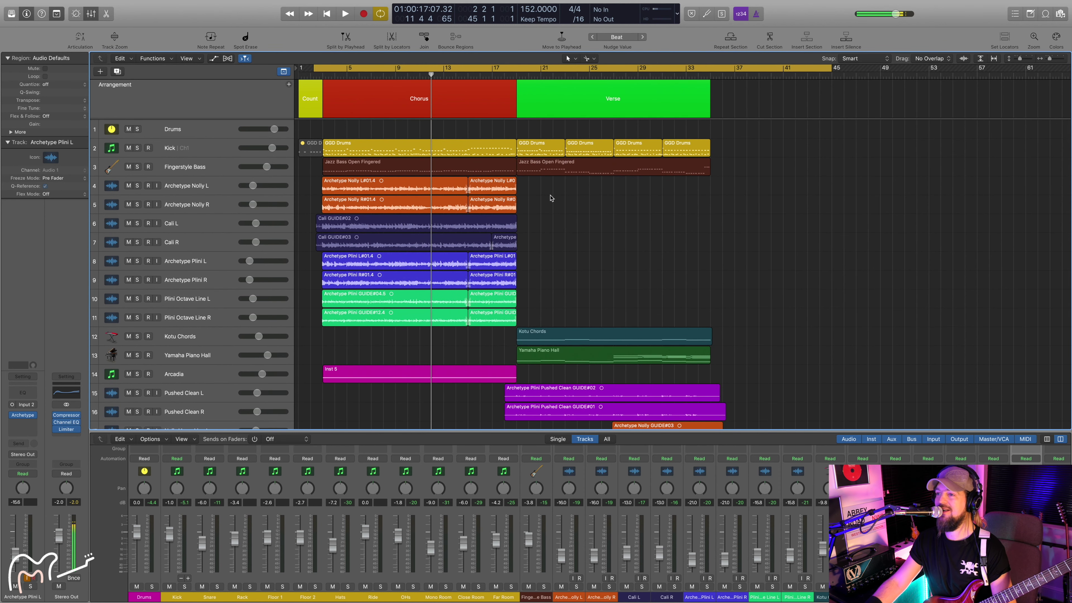
pyautogui.scroll(-3, 562, 210)
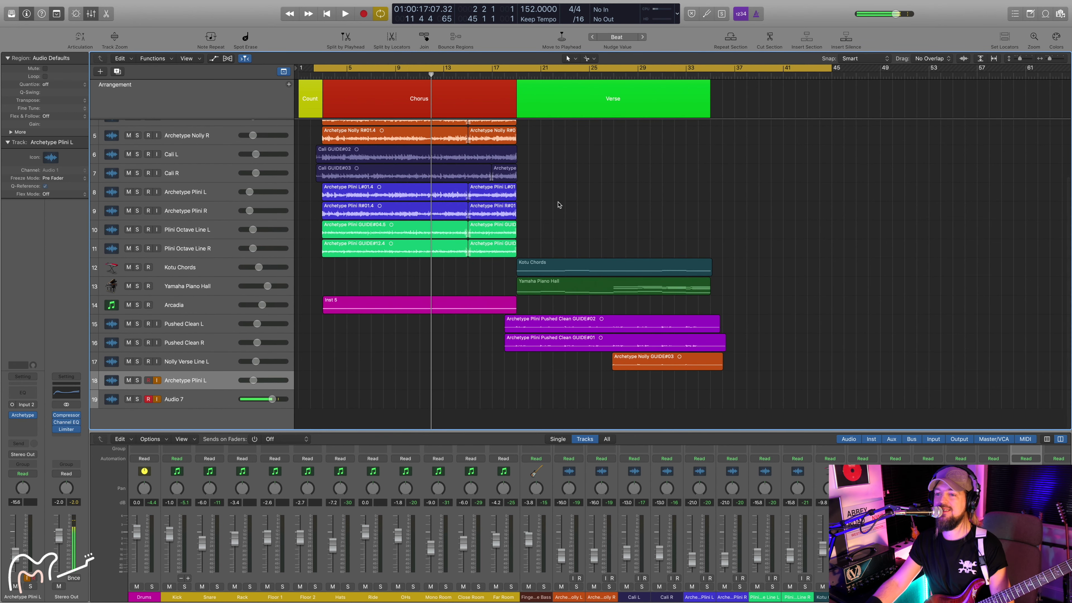
pyautogui.press('space')
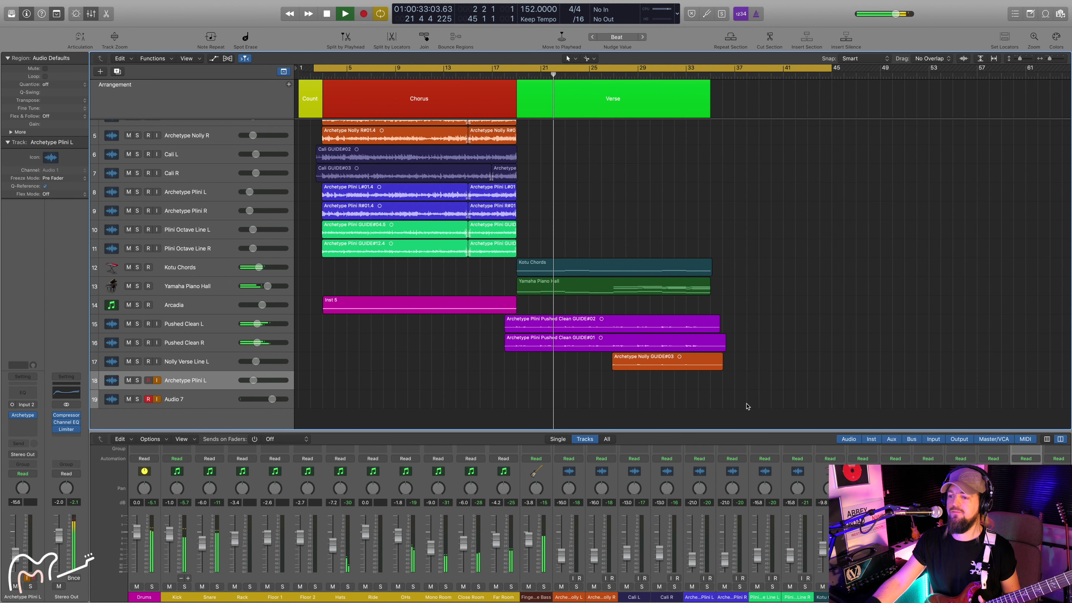
pyautogui.hscroll(4, 505, 533)
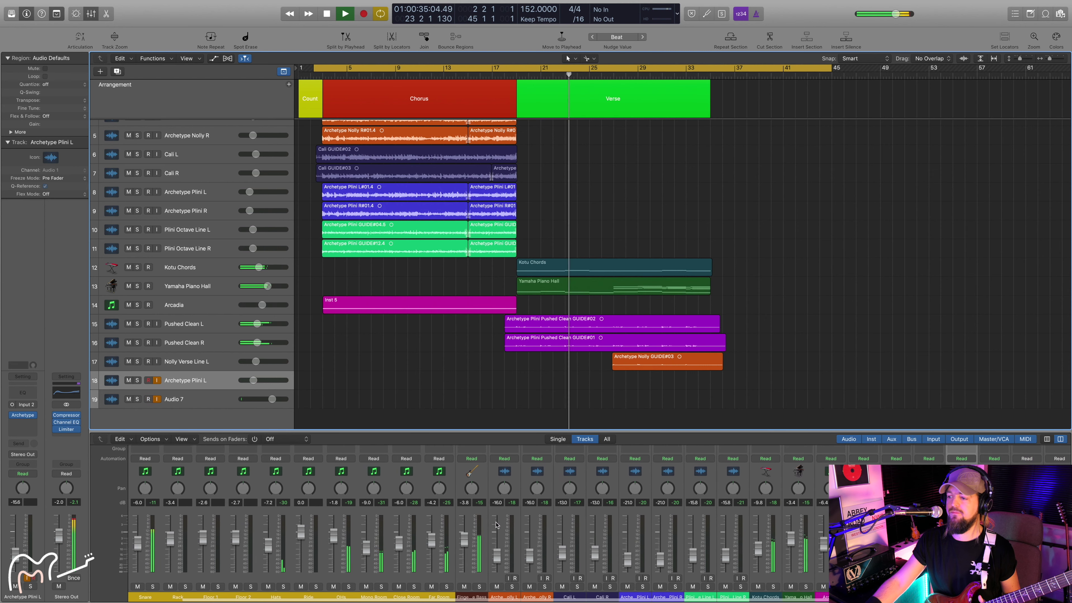
pyautogui.hscroll(2, 583, 536)
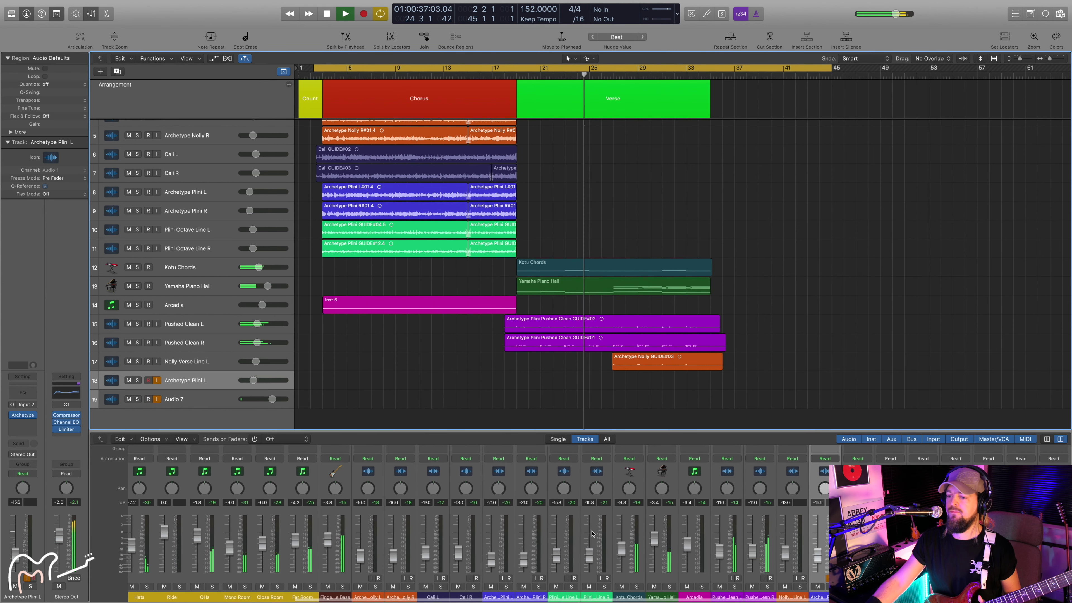
pyautogui.moveTo(622, 431); pyautogui.dragTo(622, 409)
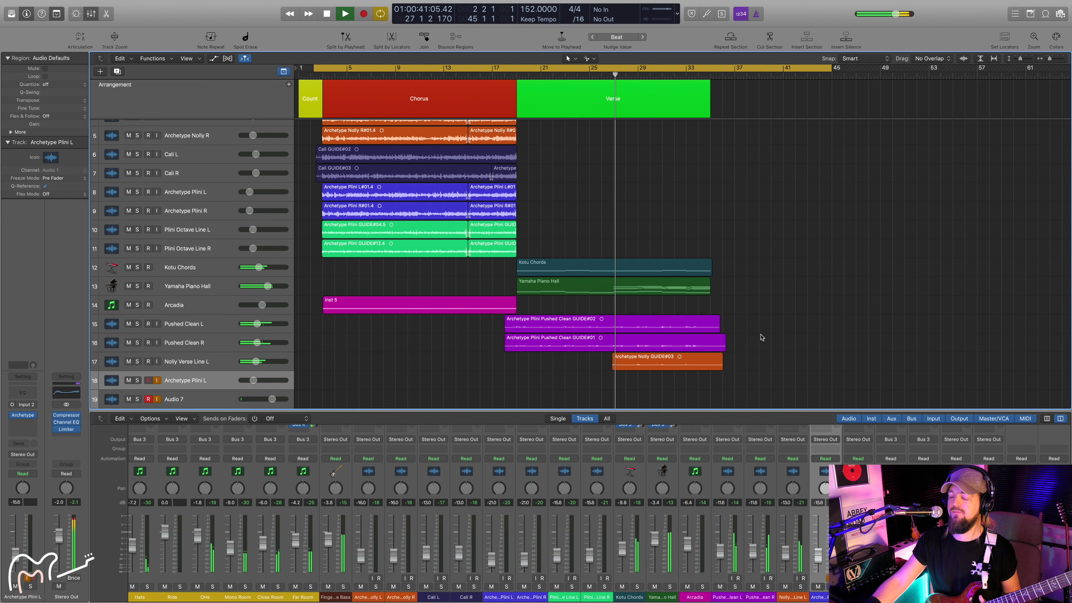
# Let the chorus and layered verse play through, then stop once the verse ends
pyautogui.hscroll(-5, 625, 538)
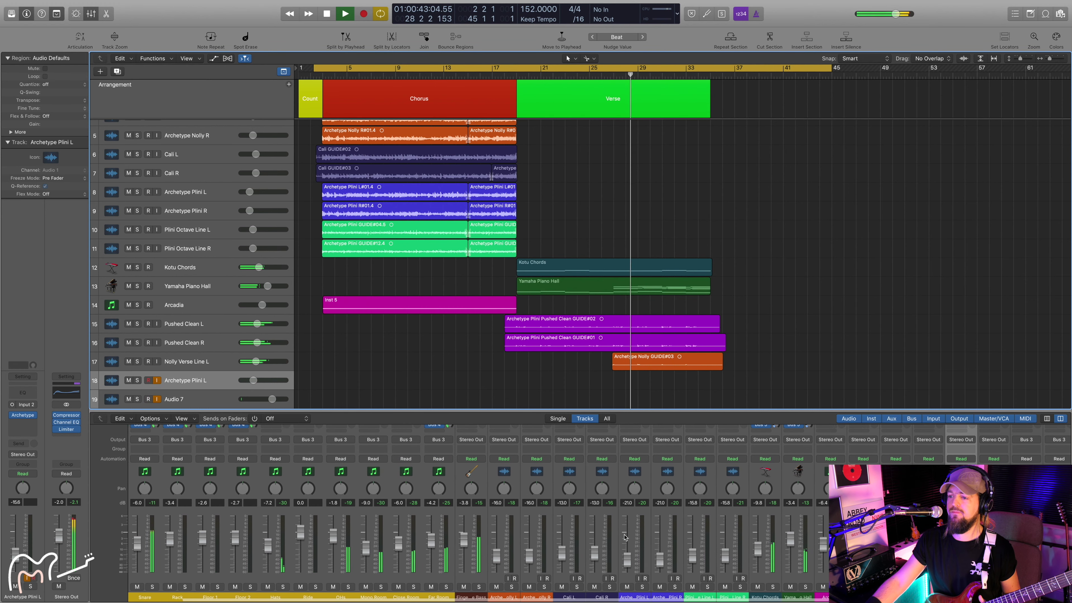
pyautogui.hscroll(-1, 626, 538)
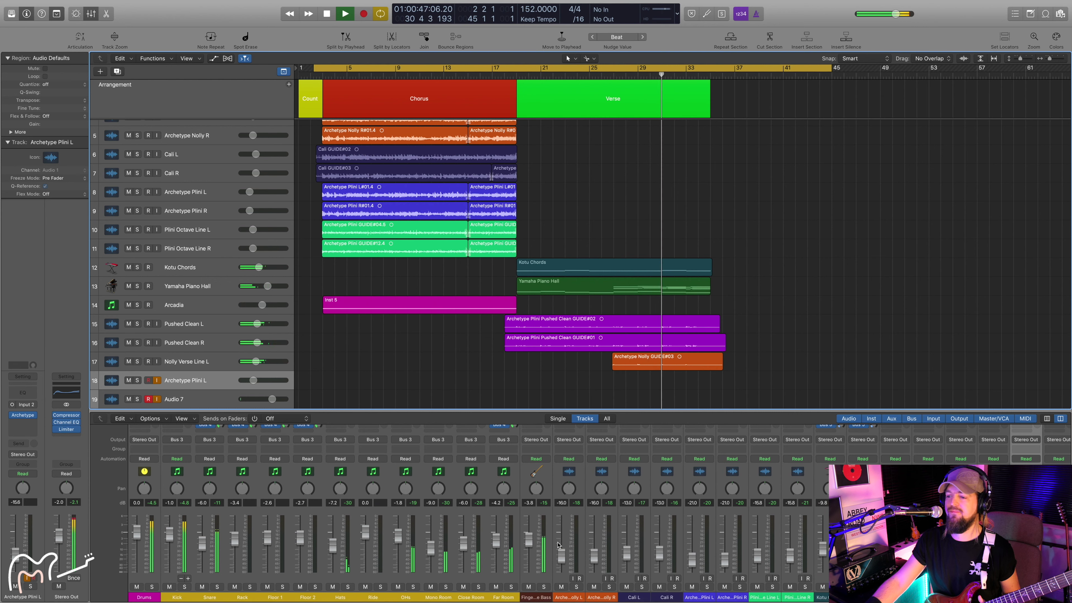
pyautogui.hscroll(-1, 557, 531)
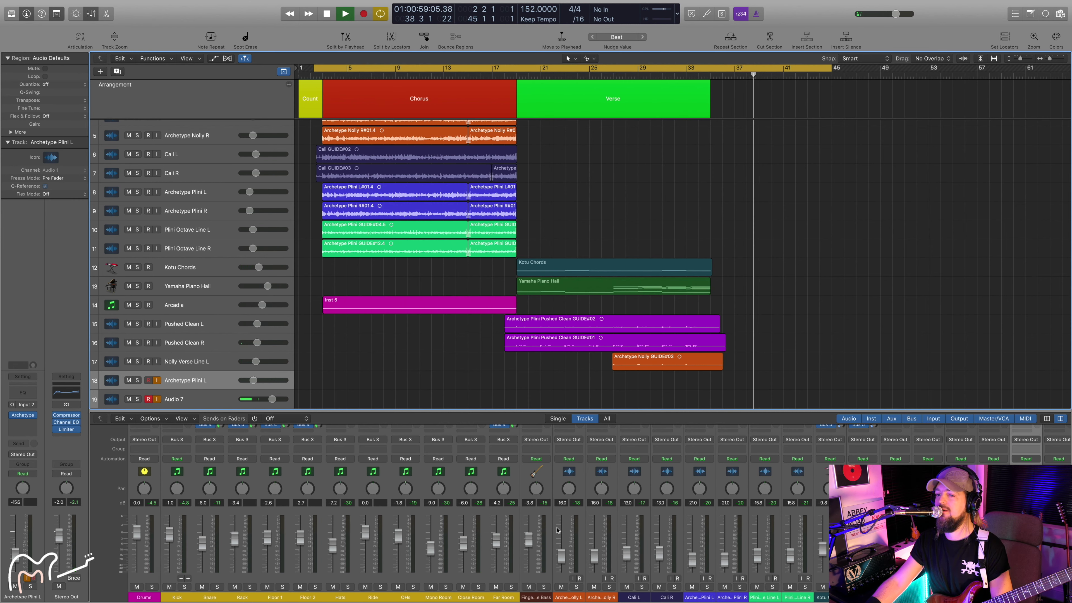
pyautogui.press('space')
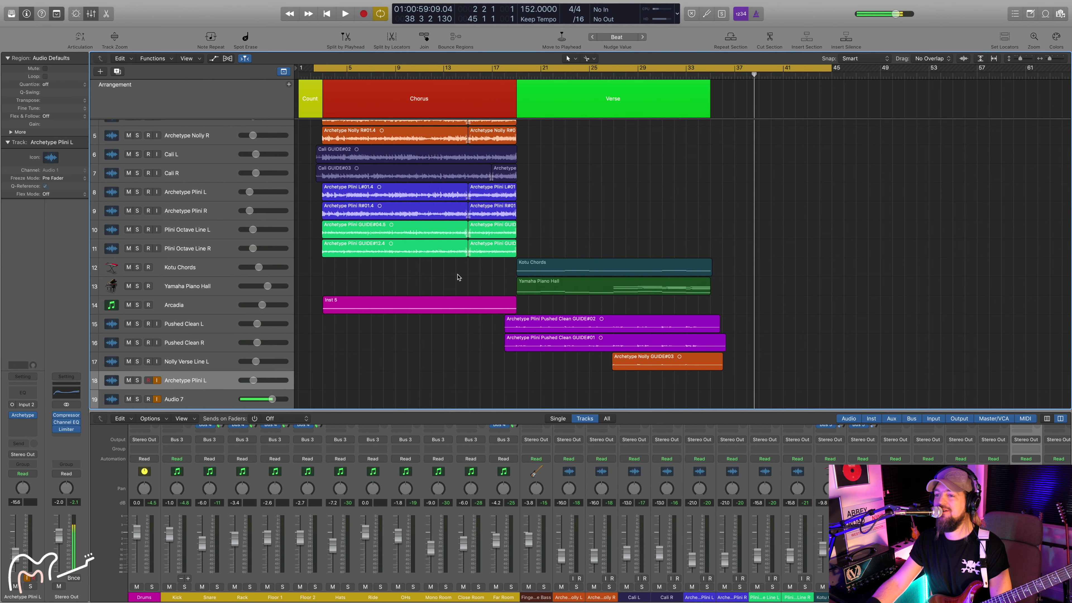
# Move the playhead back into the chorus and set the cycle range to bars 3–19
pyautogui.scroll(5, 574, 240)
pyautogui.scroll(-6, 558, 240)
pyautogui.scroll(2, 559, 224)
pyautogui.press('alt+super+a')
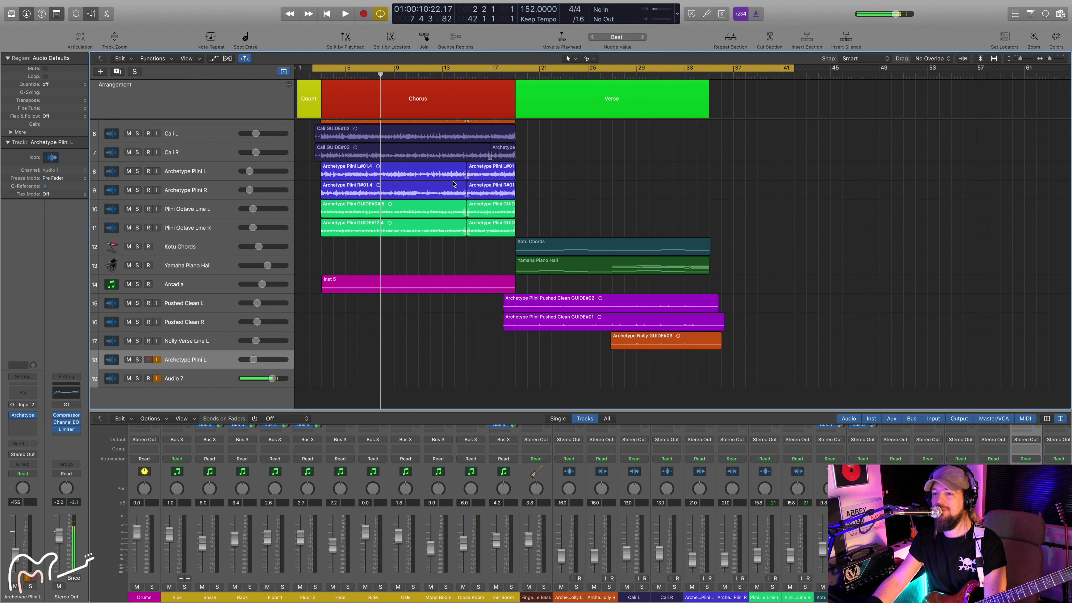
pyautogui.scroll(5, 756, 195)
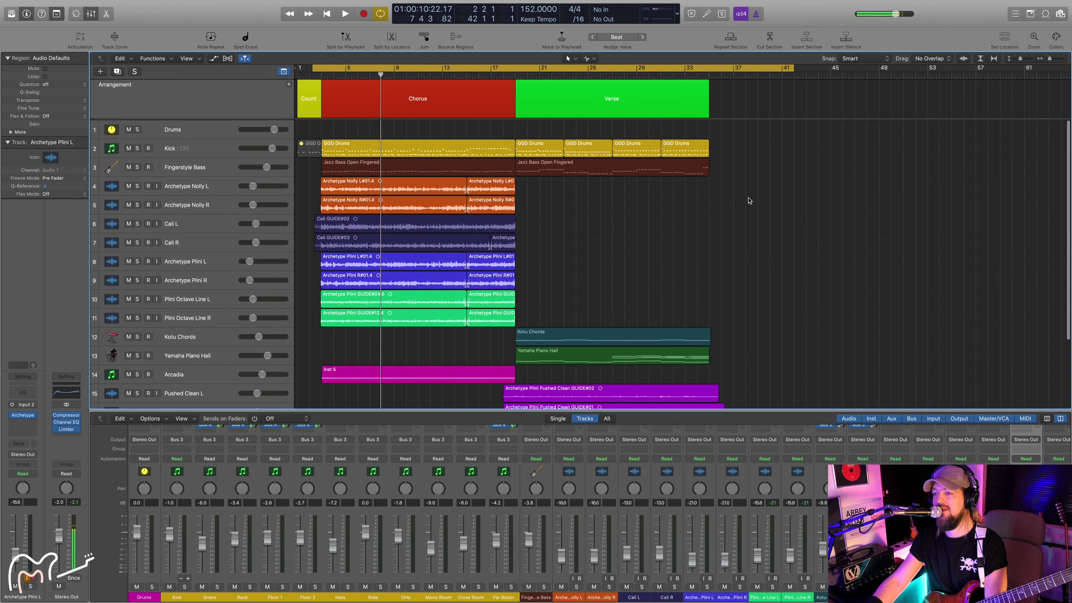
pyautogui.scroll(-5, 751, 197)
pyautogui.scroll(5, 751, 198)
pyautogui.scroll(-1, 443, 198)
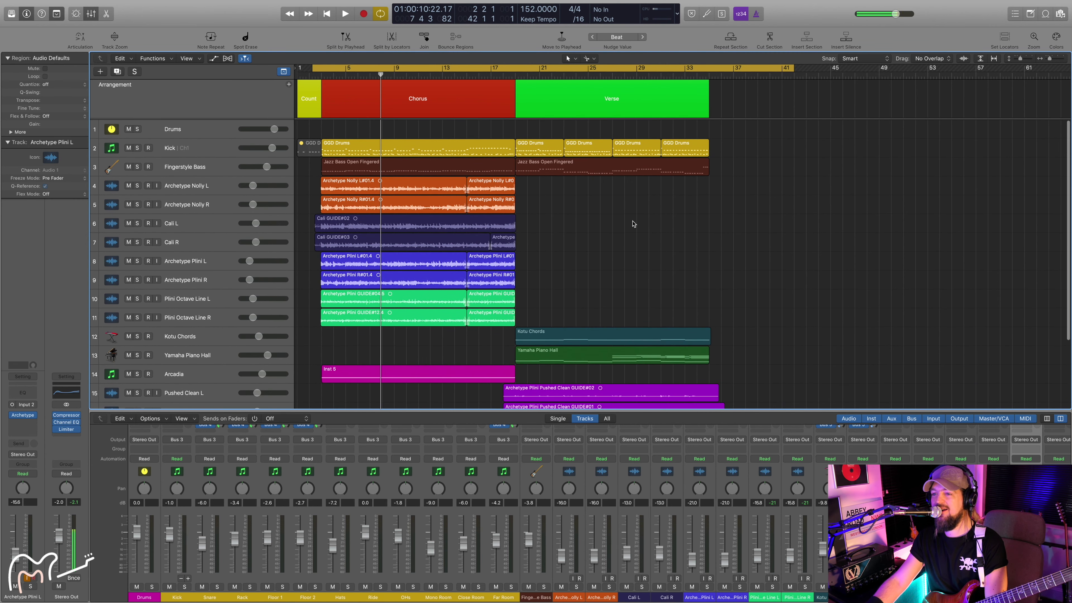
pyautogui.scroll(-1, 713, 237)
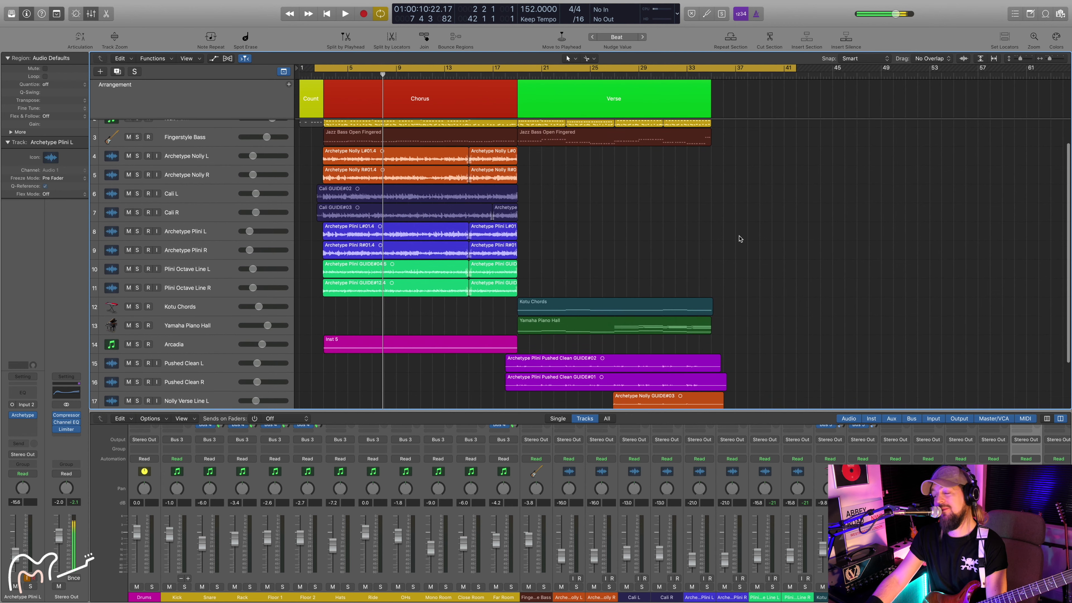
pyautogui.scroll(-2, 739, 239)
pyautogui.scroll(4, 734, 238)
pyautogui.scroll(-3, 732, 237)
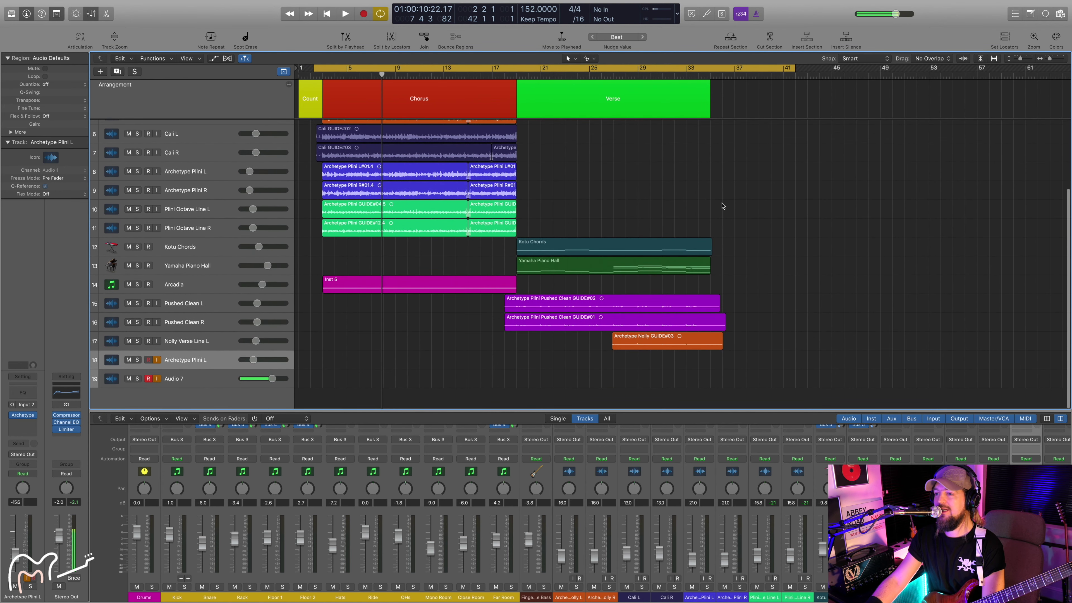
pyautogui.scroll(4, 733, 217)
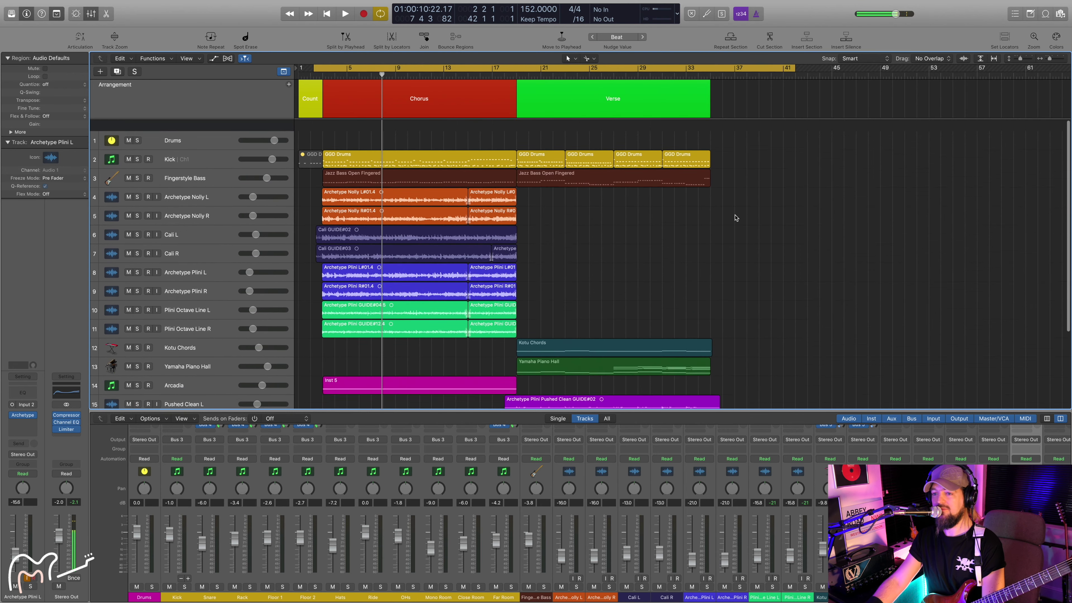
pyautogui.scroll(-1, 747, 222)
pyautogui.scroll(1, 749, 222)
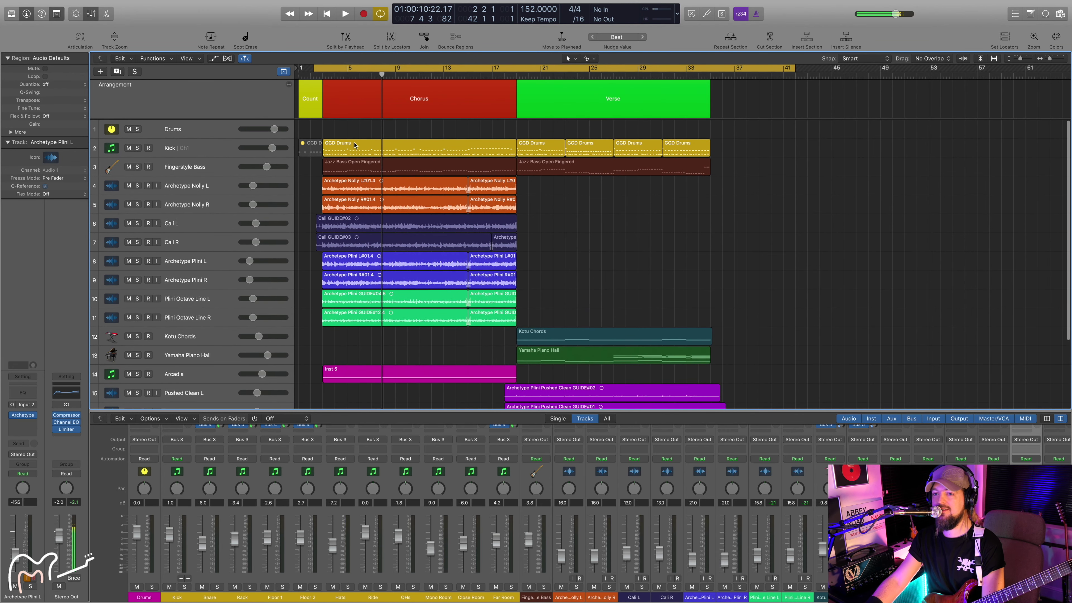
pyautogui.click(326, 73)
pyautogui.moveTo(324, 72); pyautogui.dragTo(515, 71)
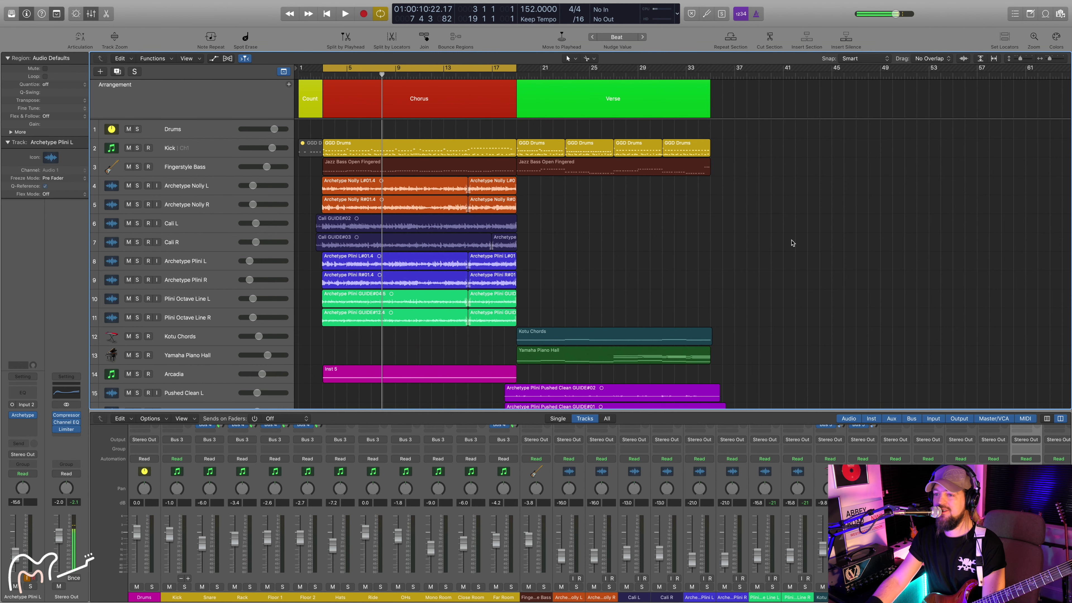
pyautogui.scroll(-5, 625, 227)
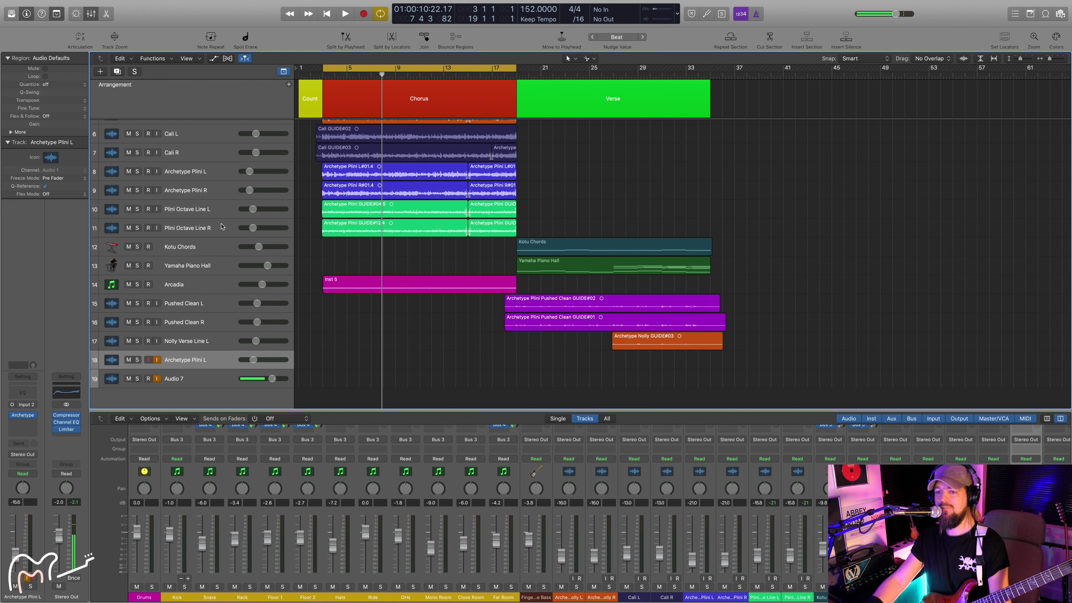
pyautogui.click(136, 379)
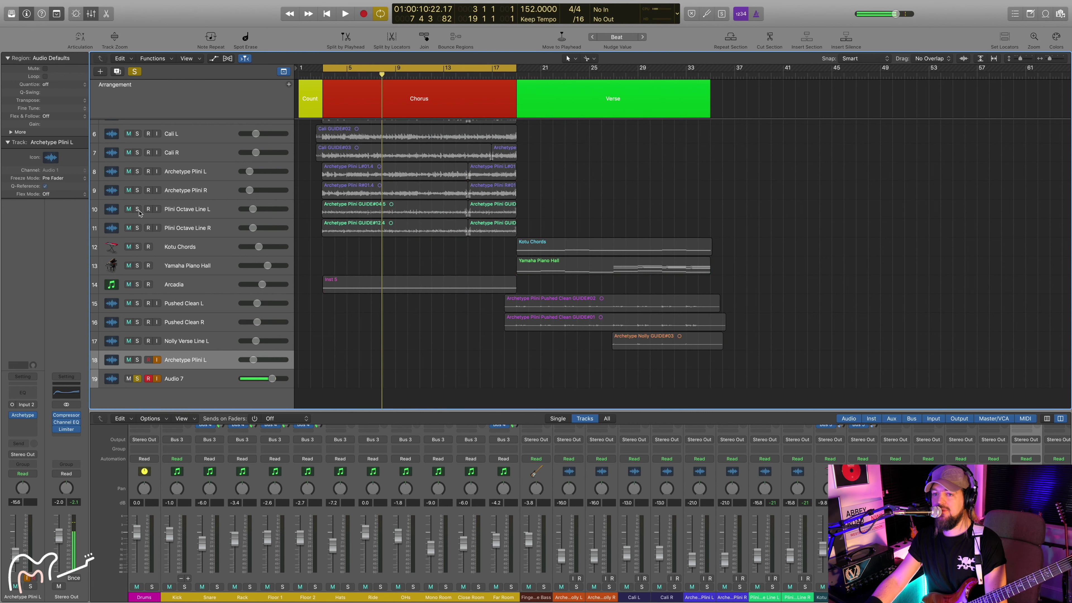
pyautogui.moveTo(137, 210); pyautogui.dragTo(137, 228)
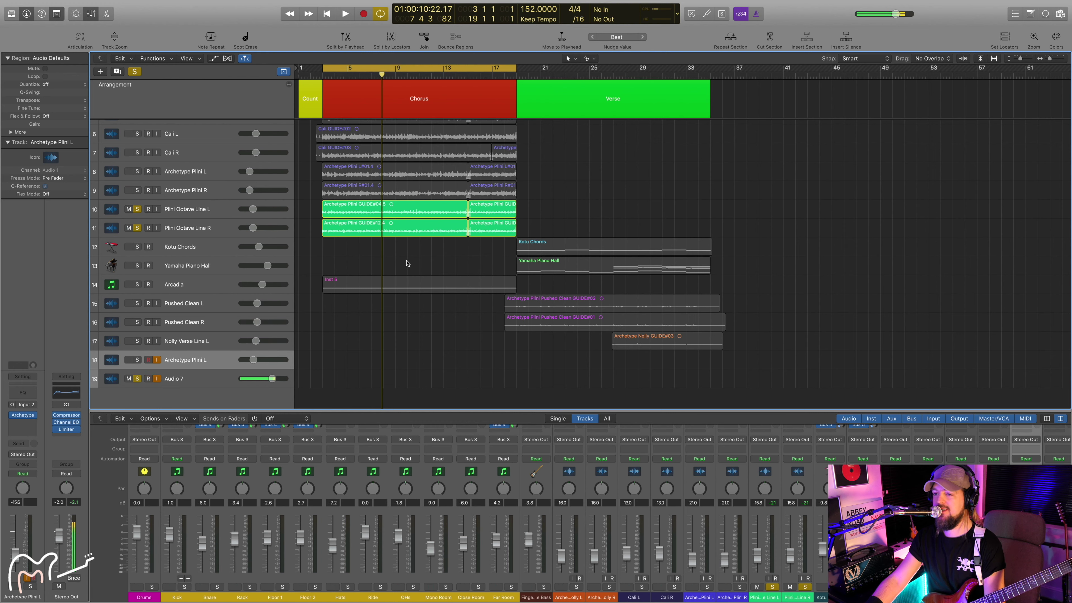
# Play the chorus loop with the octave lines soloed, stop, then solo Archetype Plini L
pyautogui.press('space')
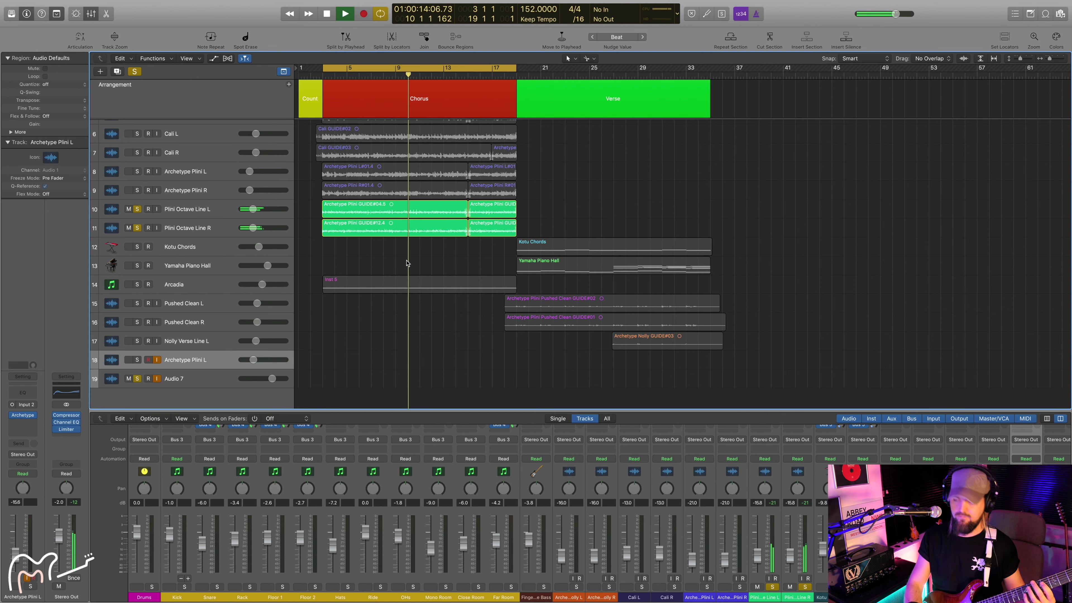
pyautogui.press('space')
pyautogui.click(137, 360)
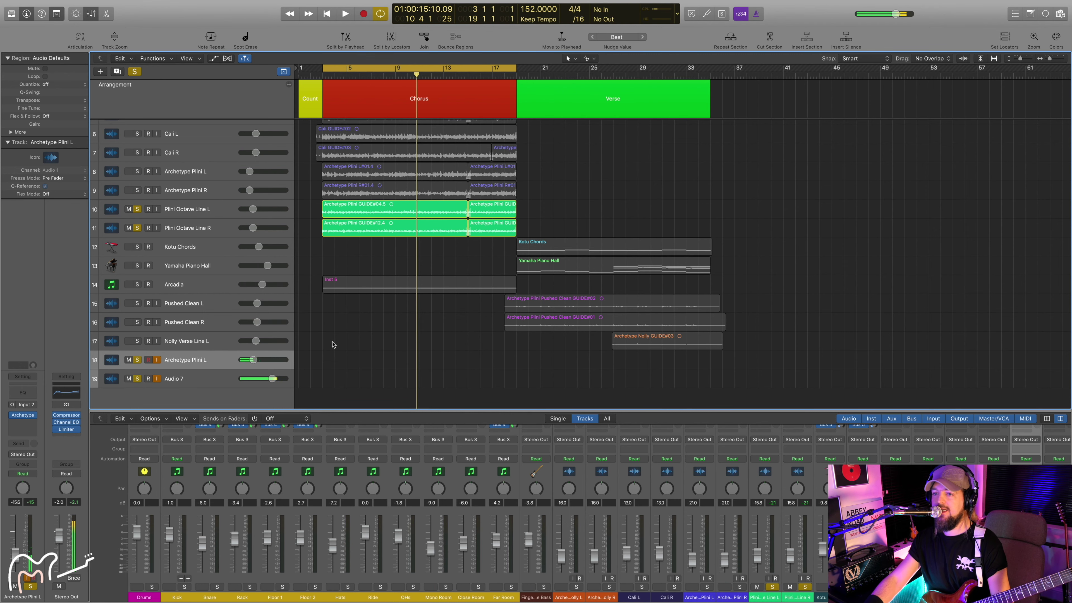
pyautogui.scroll(5, 330, 286)
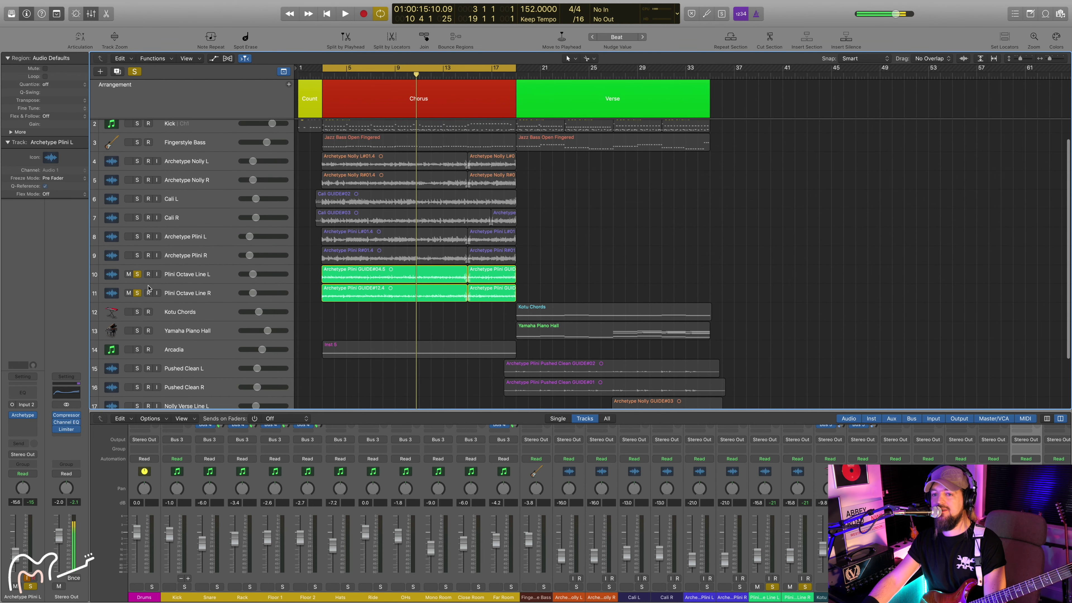
pyautogui.click(137, 275)
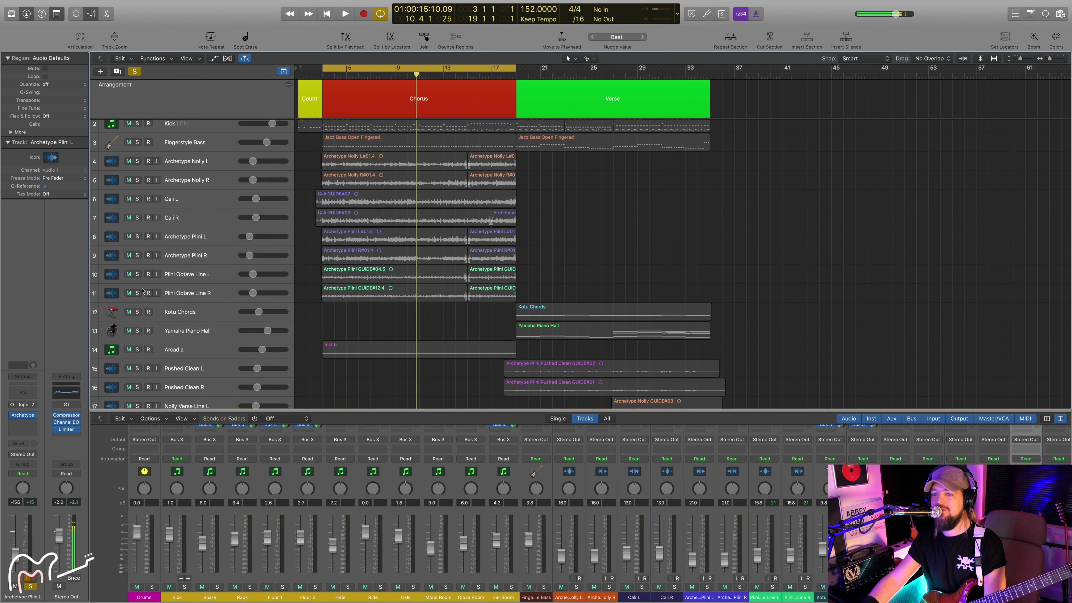
pyautogui.scroll(2, 321, 286)
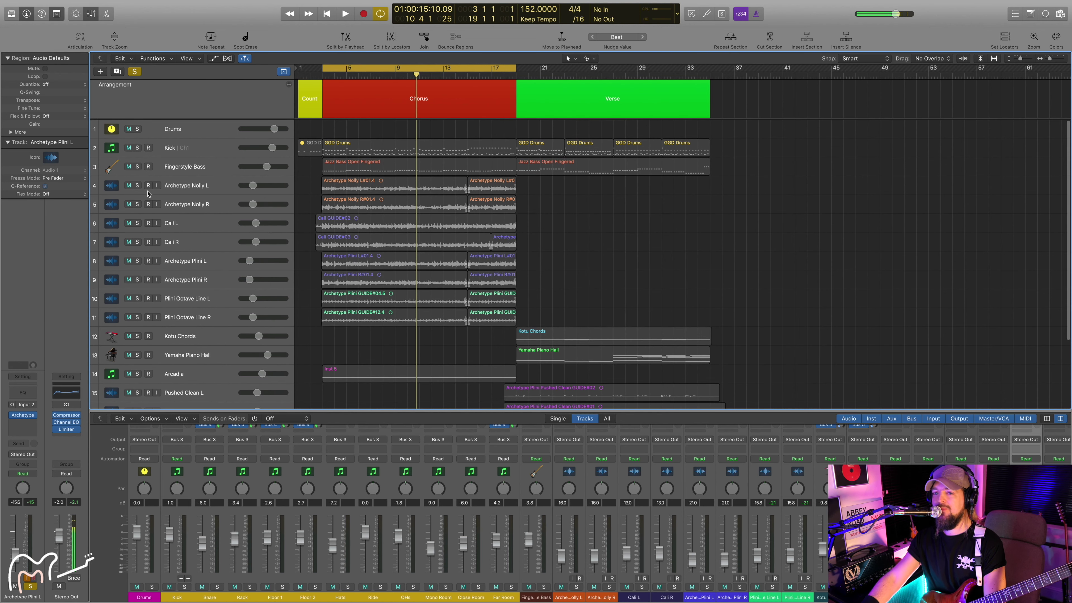
pyautogui.click(137, 185)
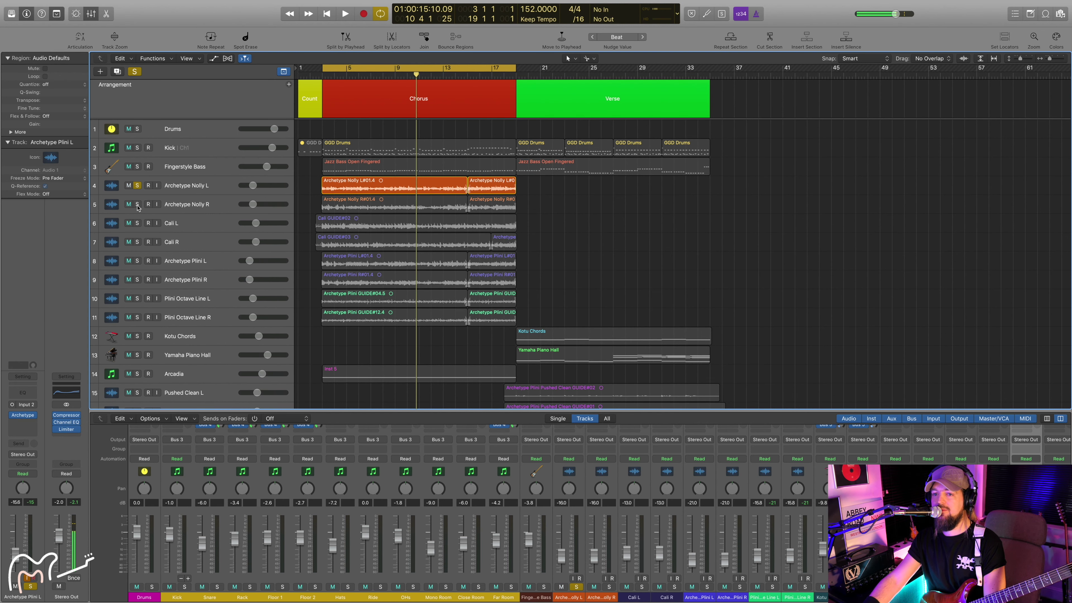
# Solo and play both Archetype Nolly guitars, then audition Nolly L alone
pyautogui.click(137, 204)
pyautogui.press('space')
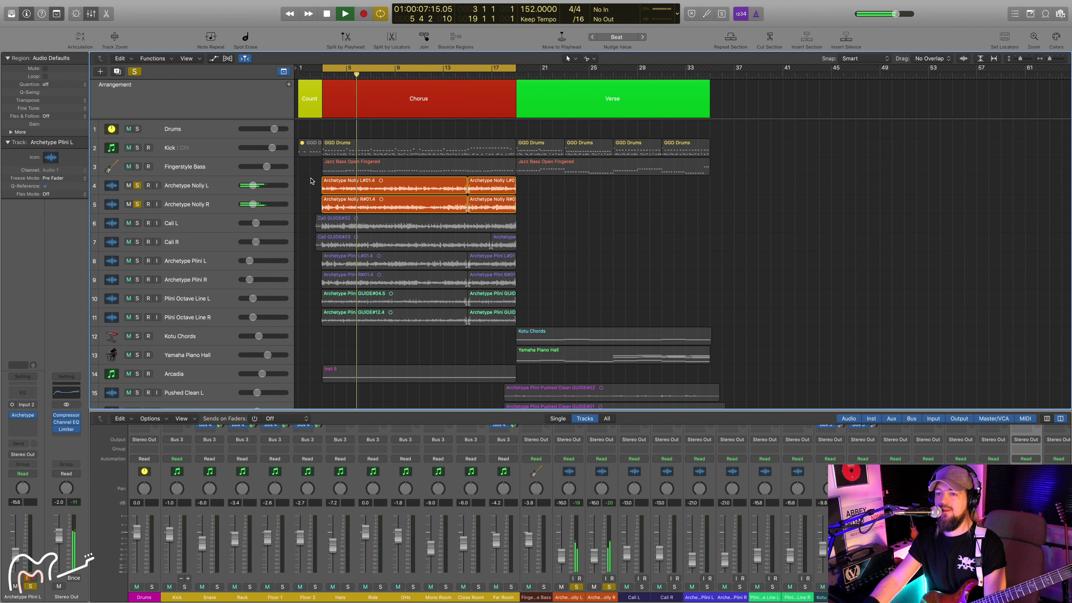
pyautogui.press('space')
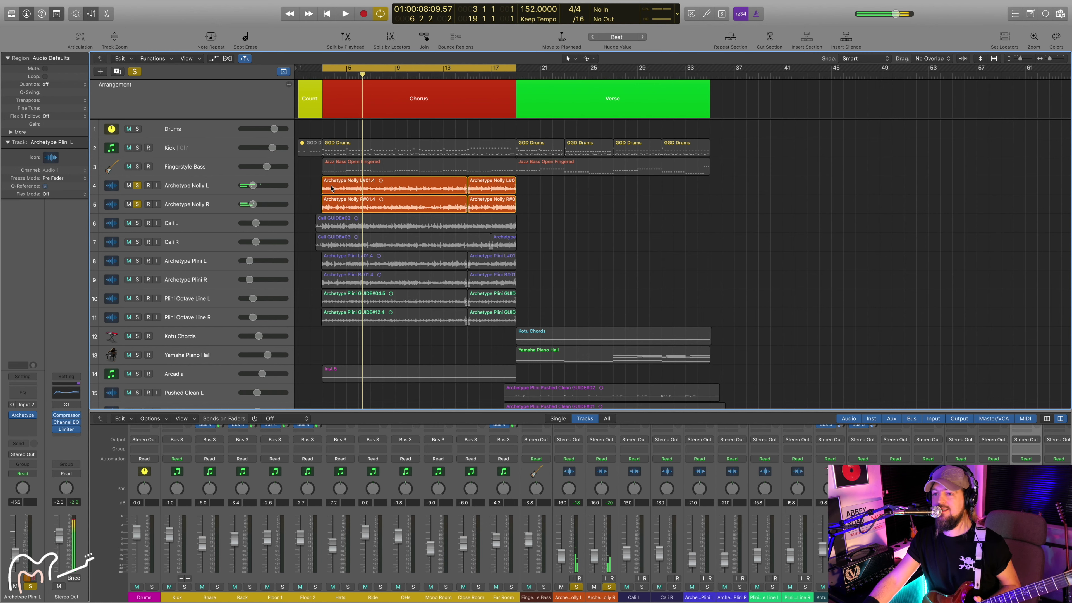
pyautogui.click(137, 205)
pyautogui.press('space')
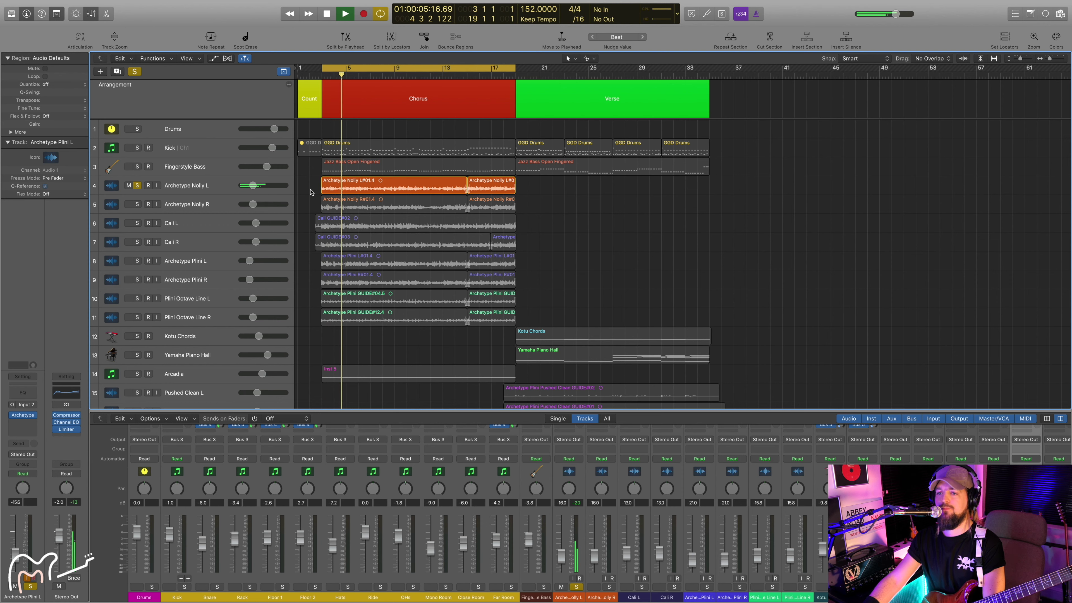
pyautogui.click(137, 204)
pyautogui.press('space')
# Audition Nolly R on its own, then replay both Nolly guitars together
pyautogui.click(137, 186)
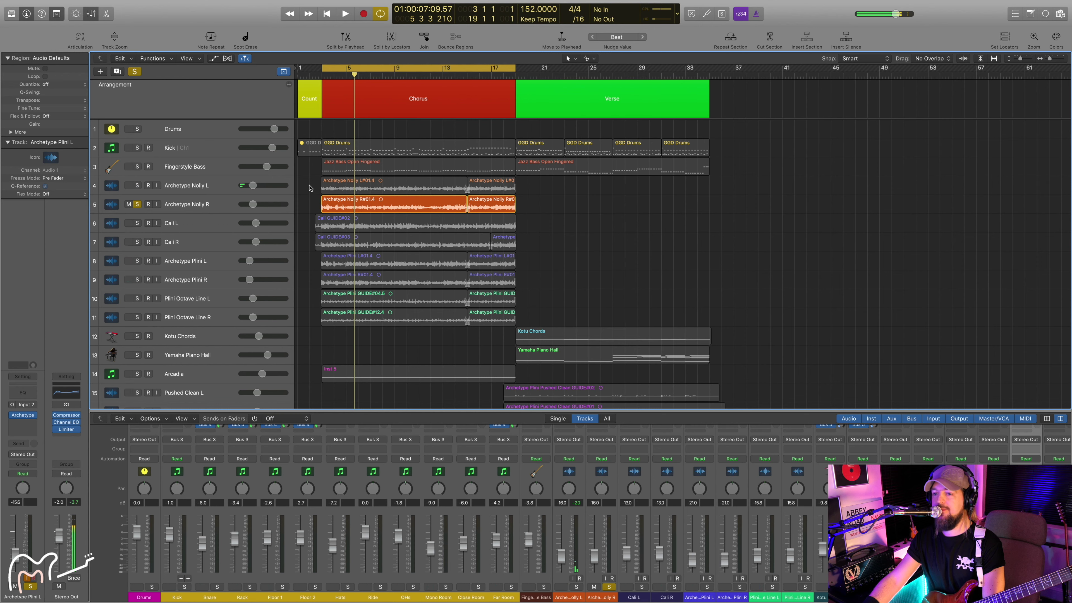
pyautogui.press('space')
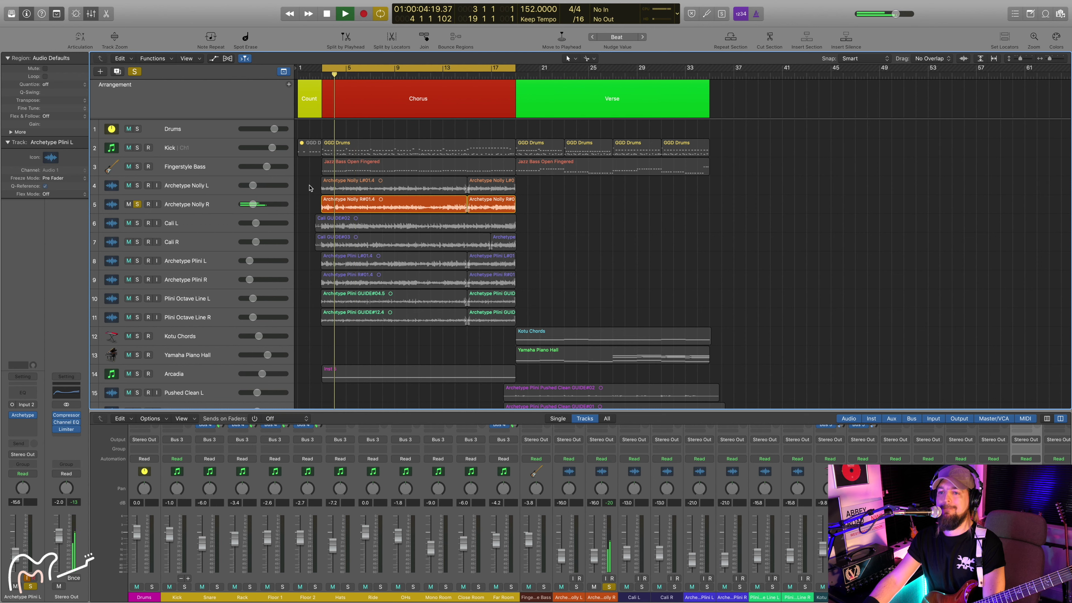
pyautogui.press('space')
pyautogui.click(137, 185)
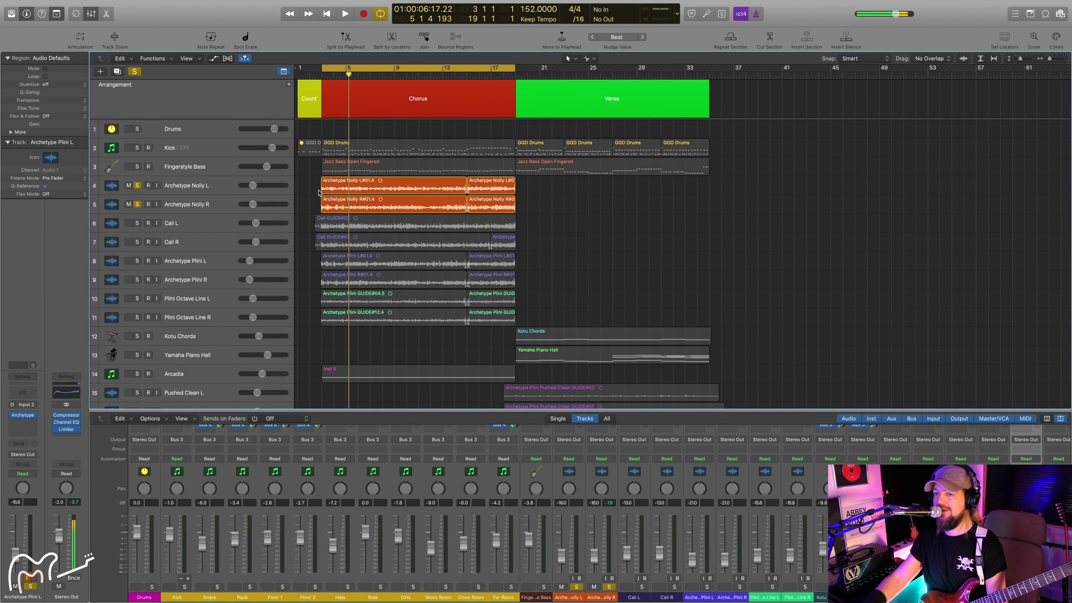
pyautogui.press('space')
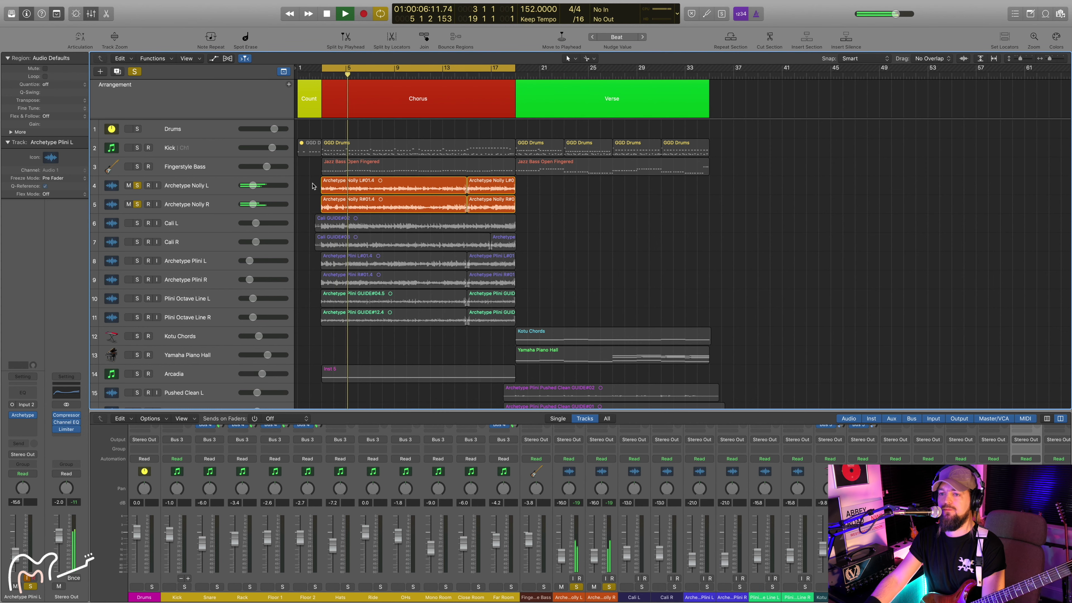
pyautogui.press('space')
# Swap the Nolly solos for the Cali pair and audition it, then play the Archetype Plini pair
pyautogui.scroll(-2, 310, 193)
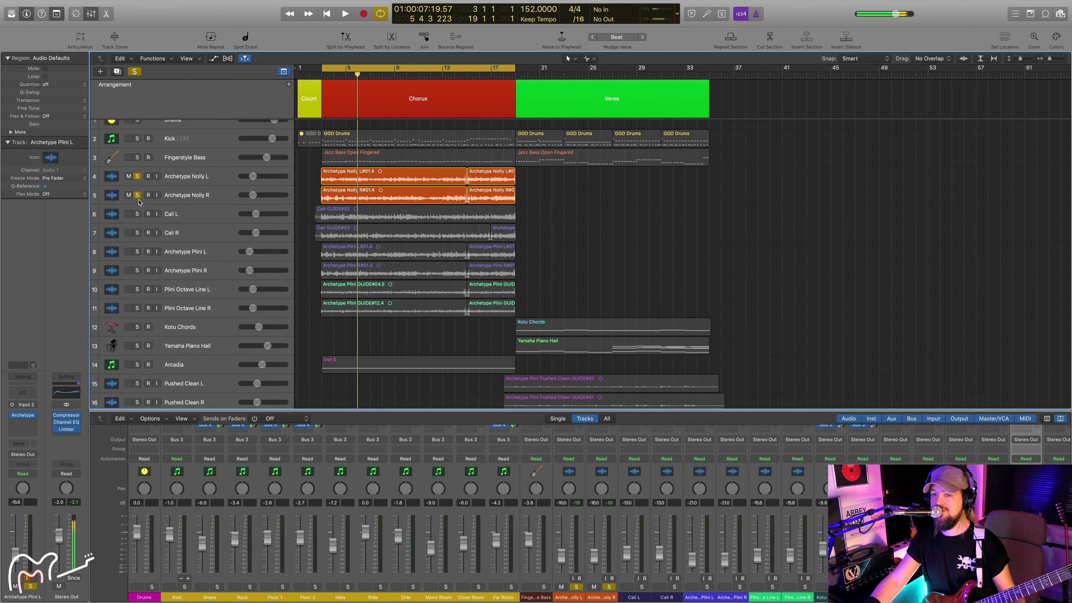
pyautogui.moveTo(137, 216); pyautogui.dragTo(136, 237)
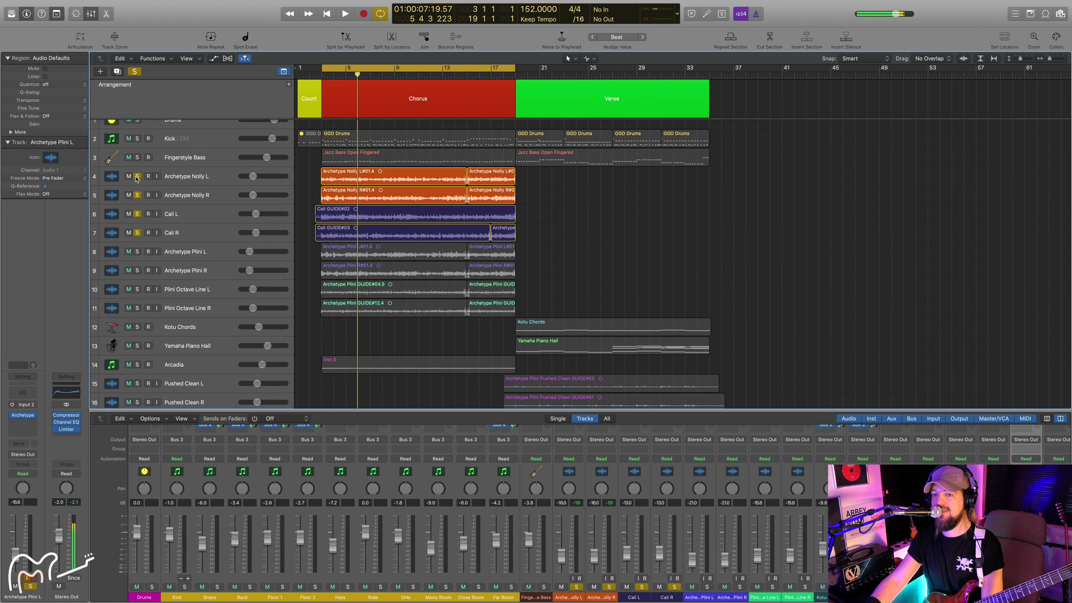
pyautogui.moveTo(138, 177); pyautogui.dragTo(137, 195)
pyautogui.press('space')
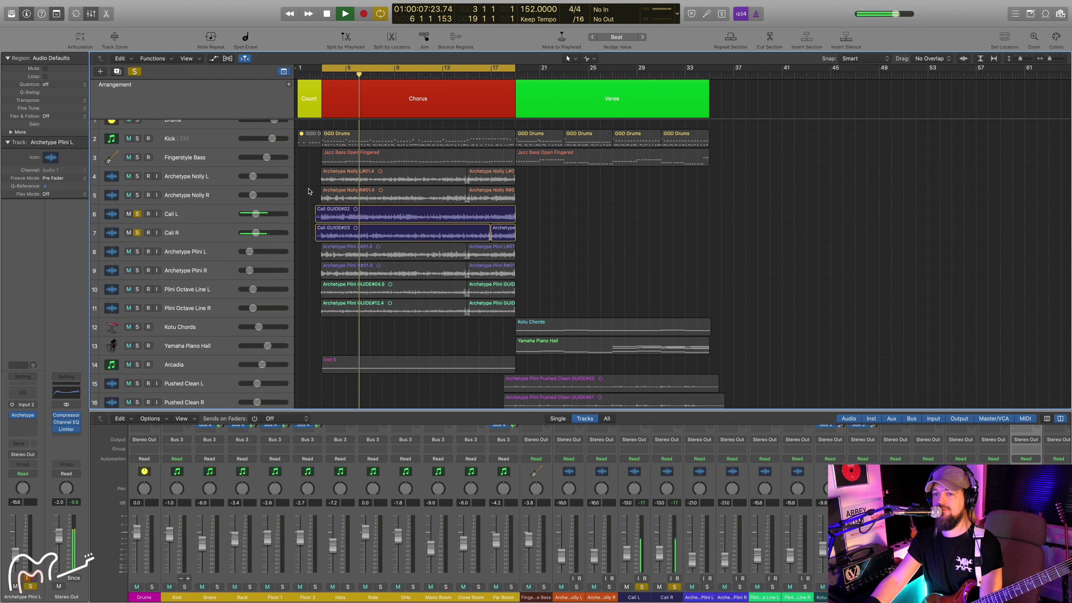
pyautogui.press('space')
pyautogui.moveTo(138, 215); pyautogui.dragTo(137, 273)
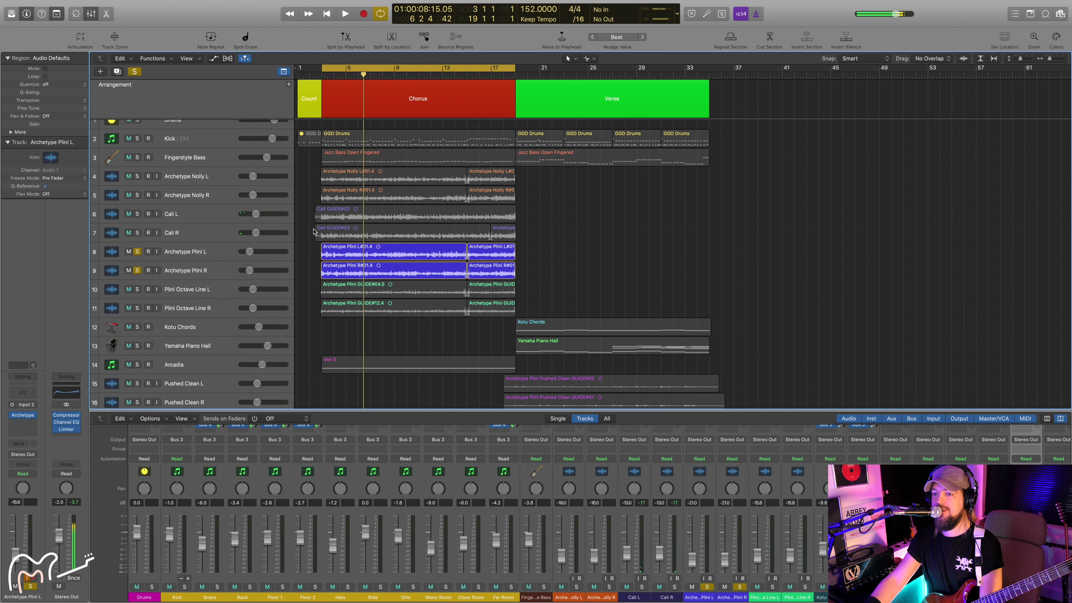
pyautogui.press('space')
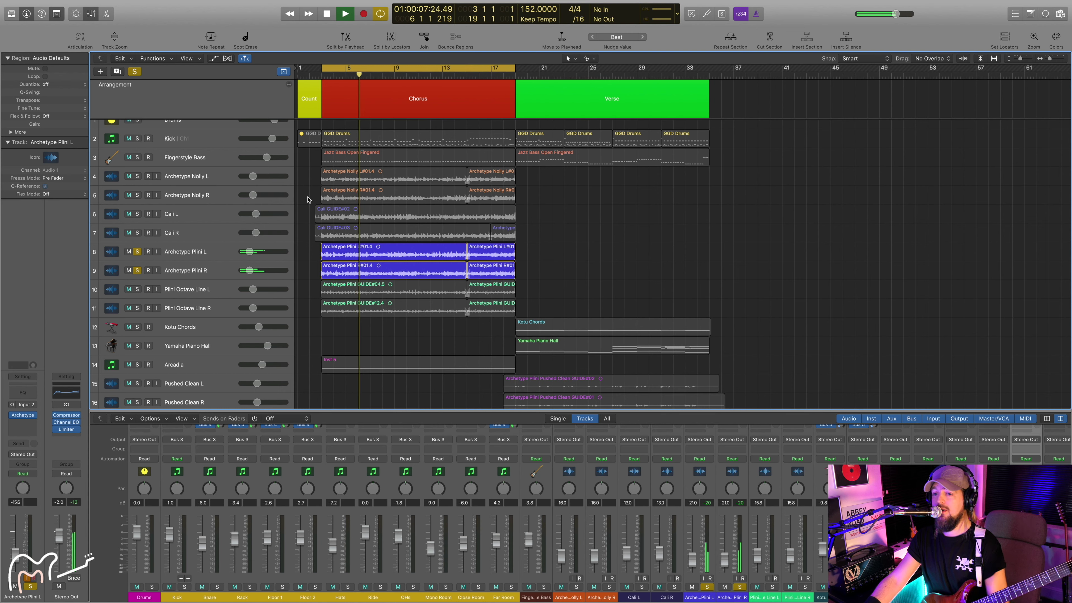
pyautogui.press('space')
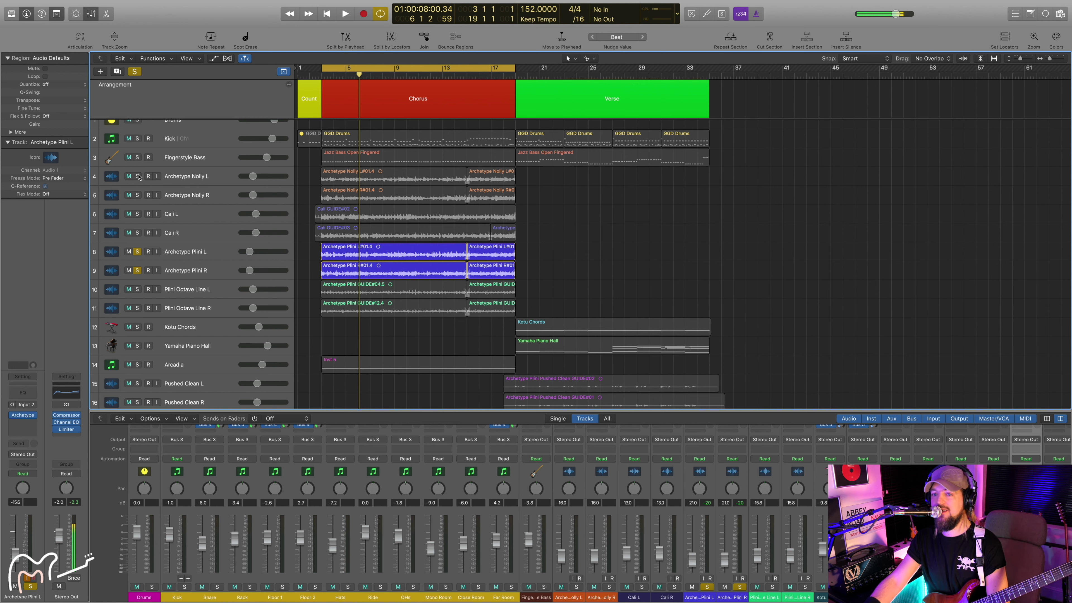
pyautogui.moveTo(137, 176); pyautogui.dragTo(137, 233)
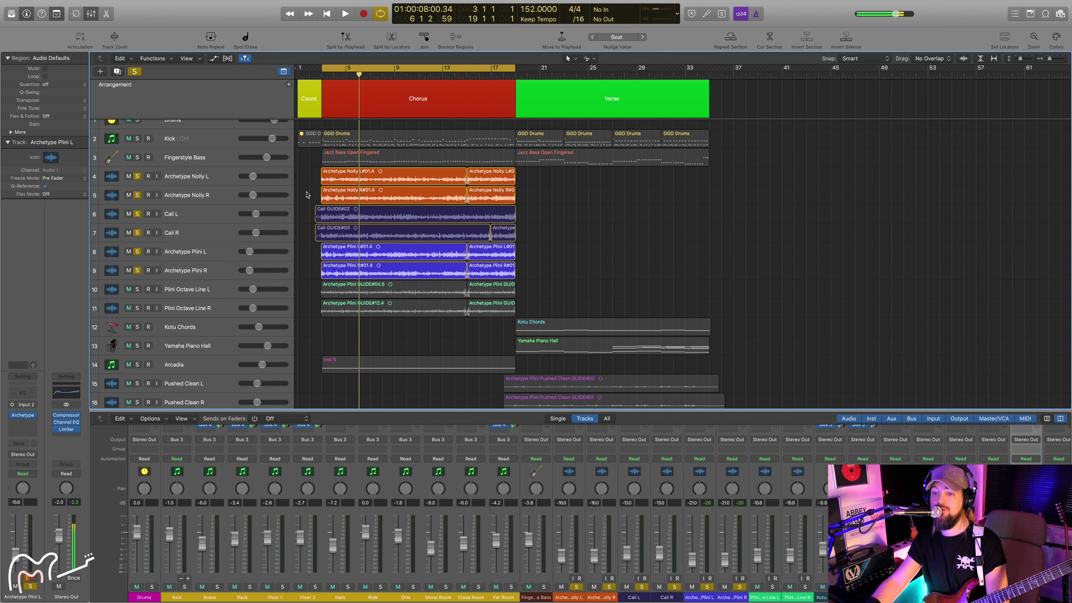
# Play the layered guitar solos, then add the Cali pair back to the solos and stop
pyautogui.press('space')
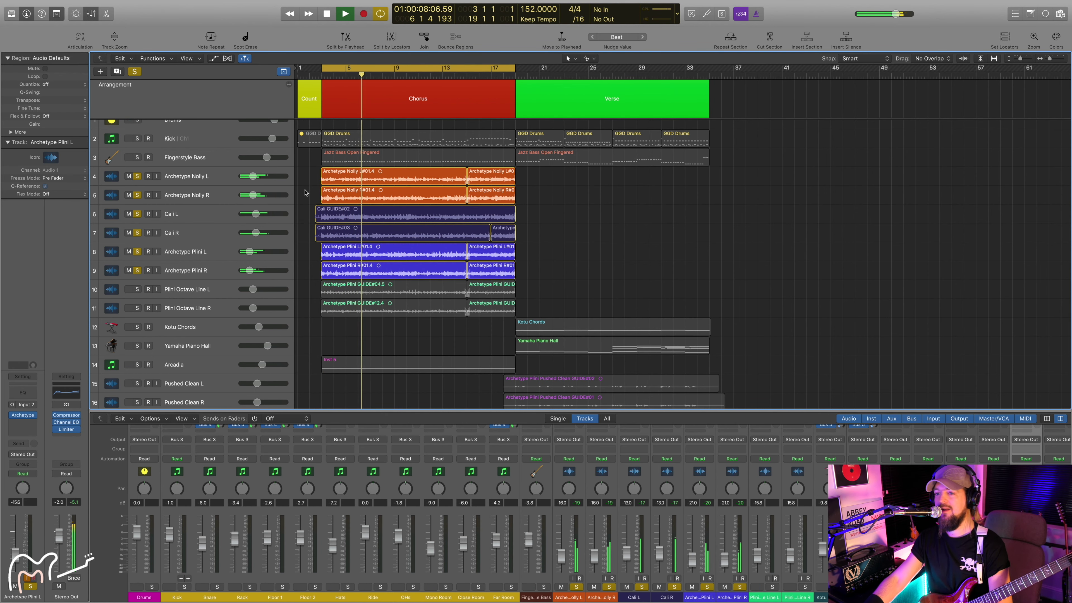
pyautogui.press('space')
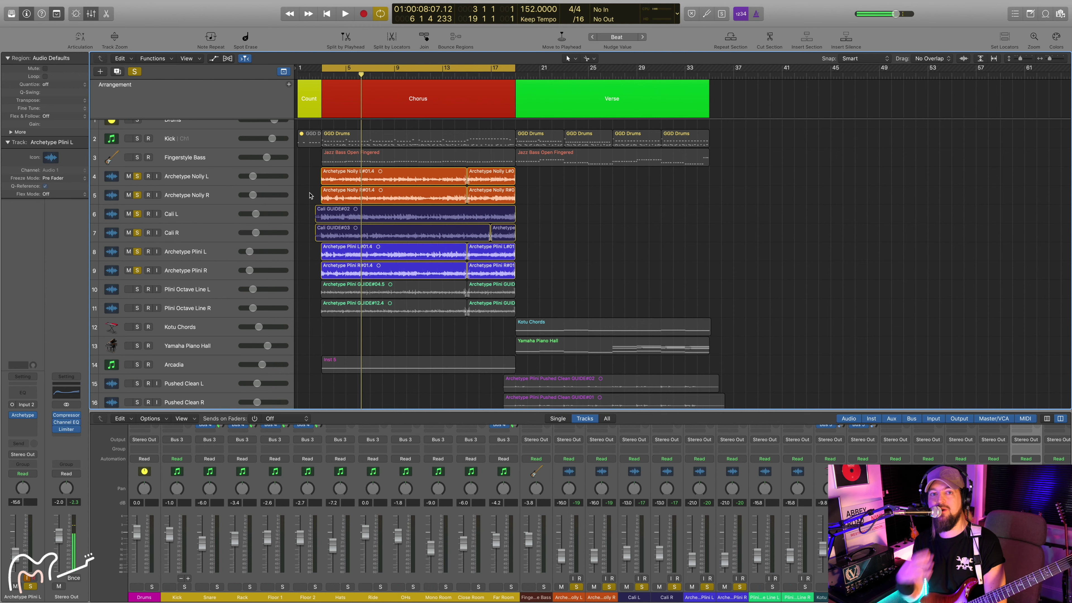
pyautogui.press('space')
pyautogui.click(137, 252)
pyautogui.click(137, 270)
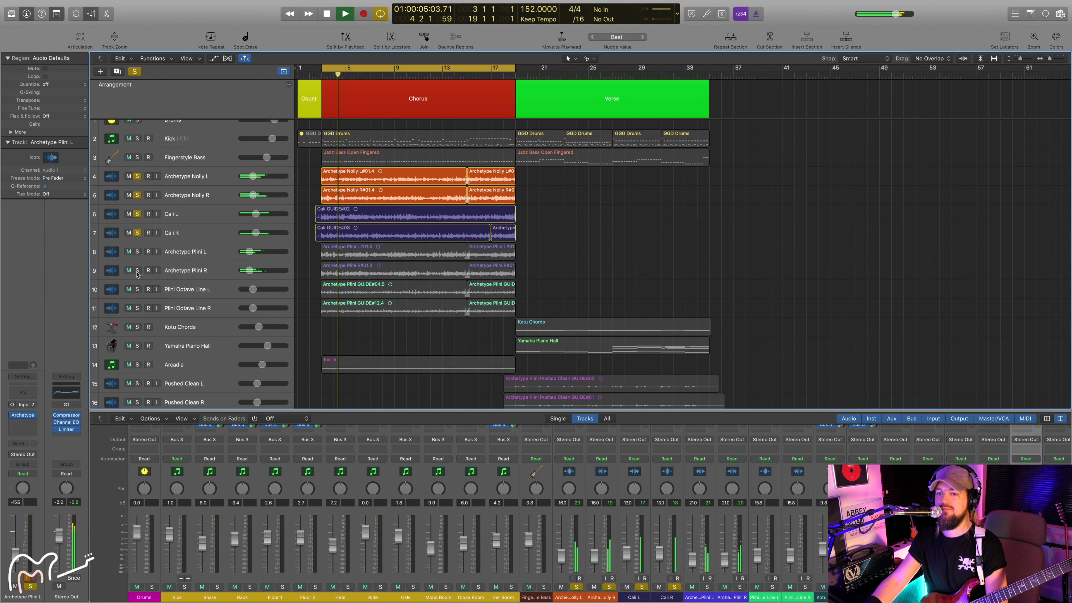
pyautogui.click(137, 213)
pyautogui.click(137, 233)
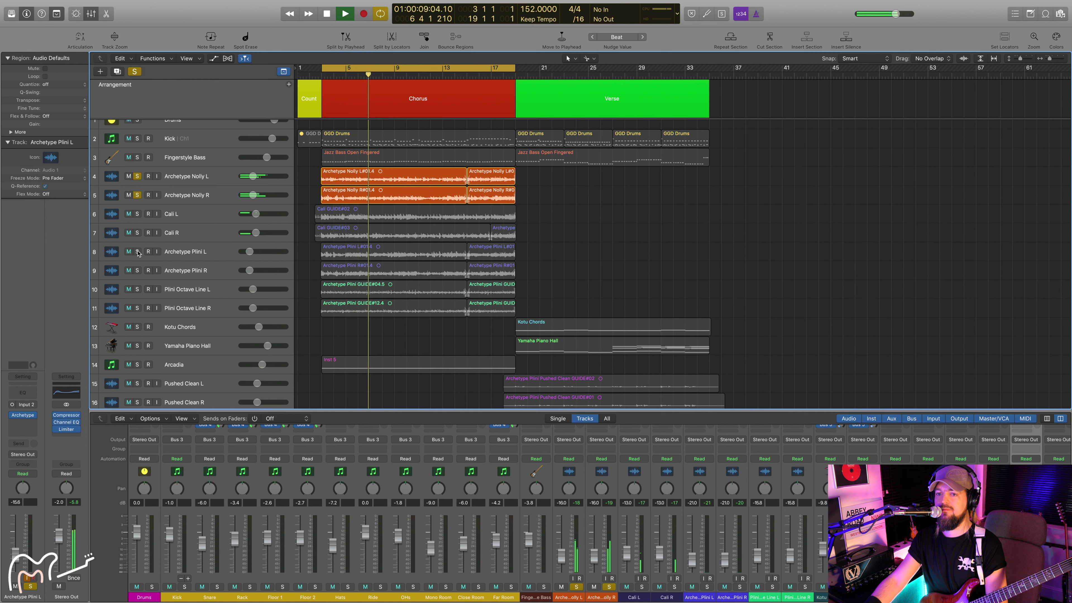
pyautogui.moveTo(137, 252); pyautogui.dragTo(137, 271)
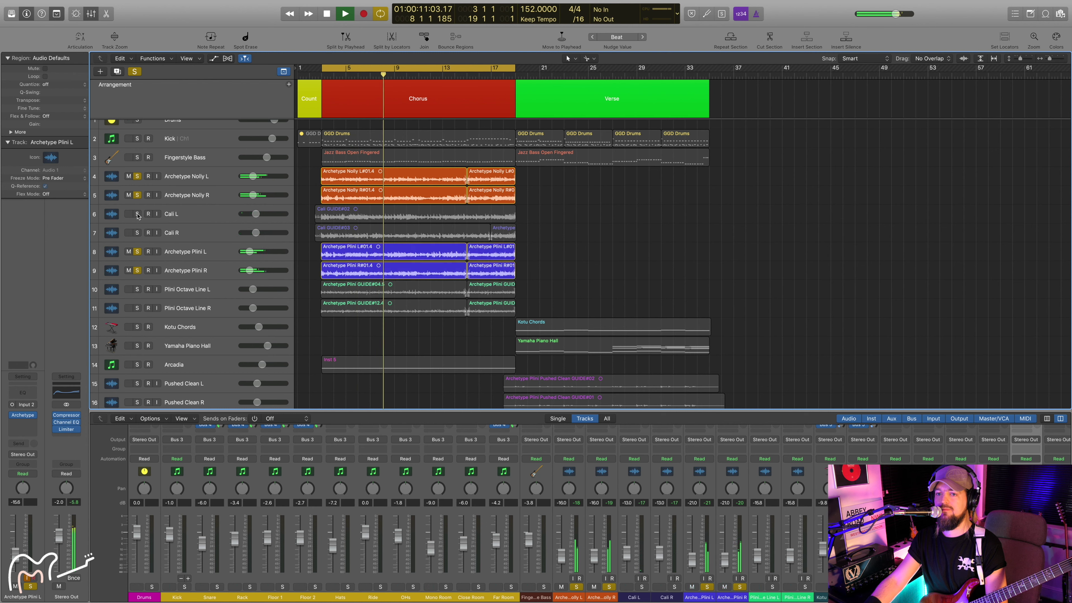
pyautogui.moveTo(137, 217); pyautogui.dragTo(137, 232)
pyautogui.moveTo(137, 177); pyautogui.dragTo(137, 195)
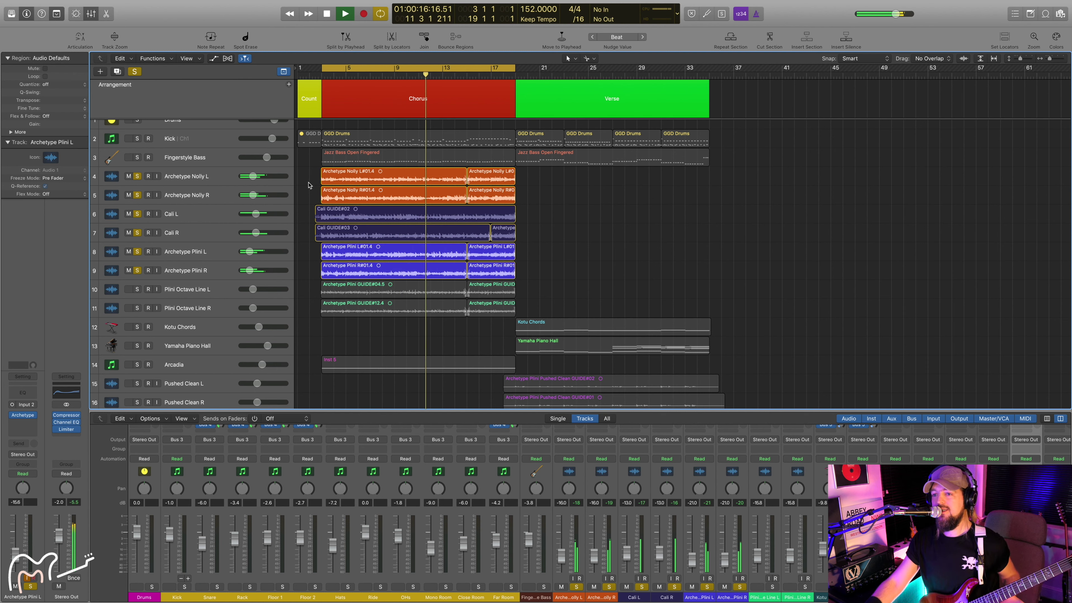
pyautogui.press('space')
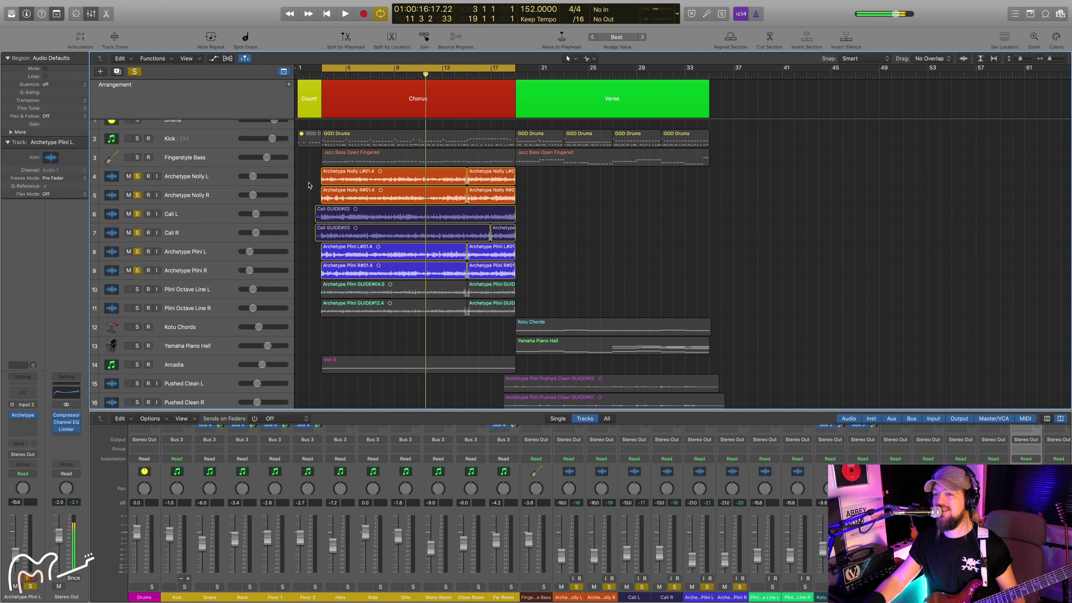
pyautogui.hscroll(-1, 328, 190)
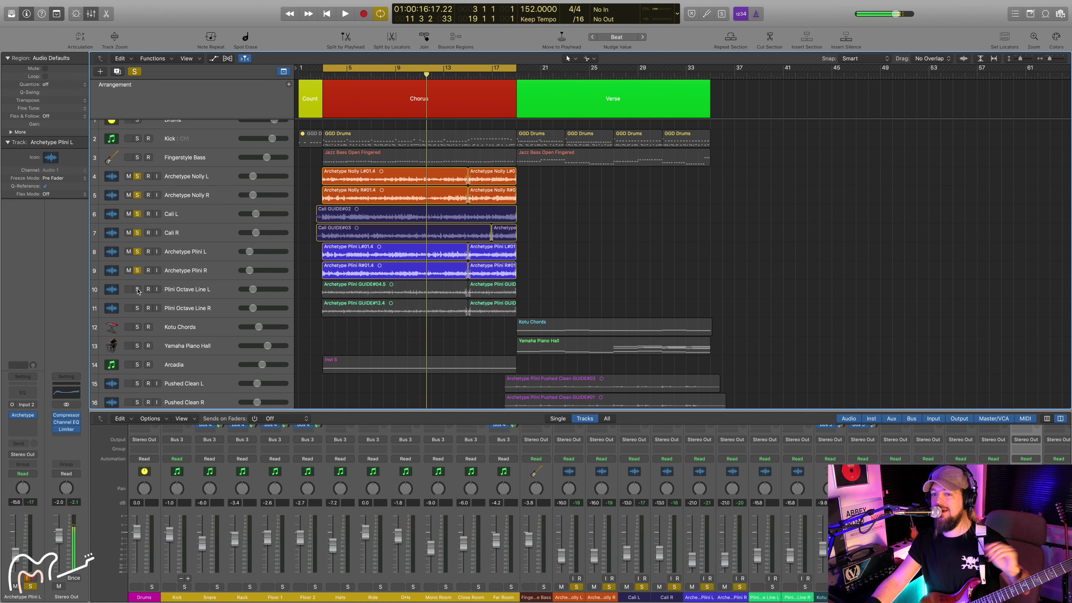
pyautogui.moveTo(137, 290); pyautogui.dragTo(138, 310)
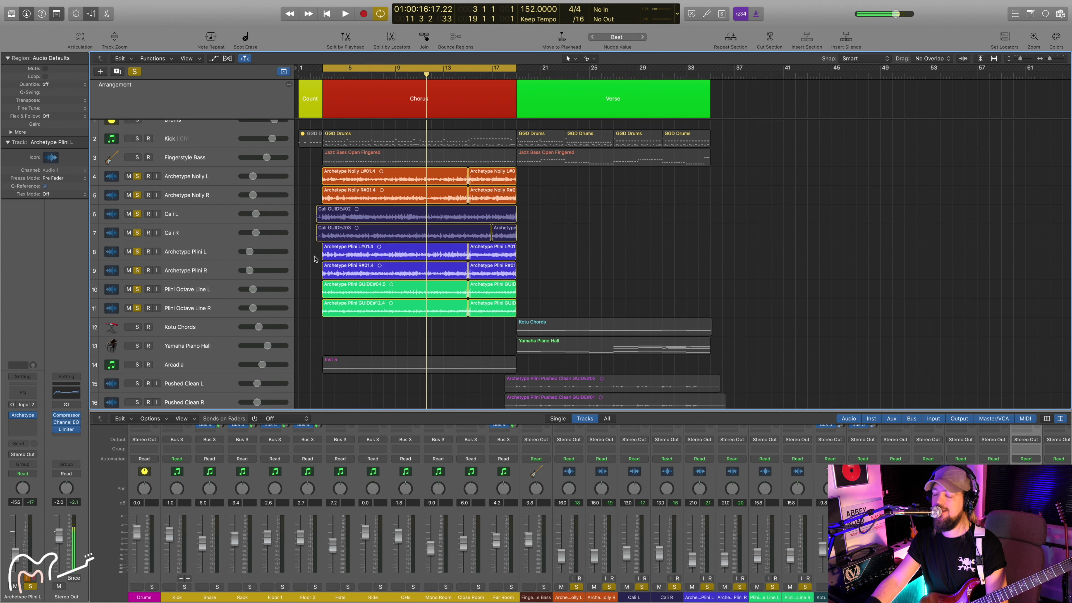
# Restart from the cycle start, add Plini Octave Line L and R to the solos, then stop
pyautogui.press('space')
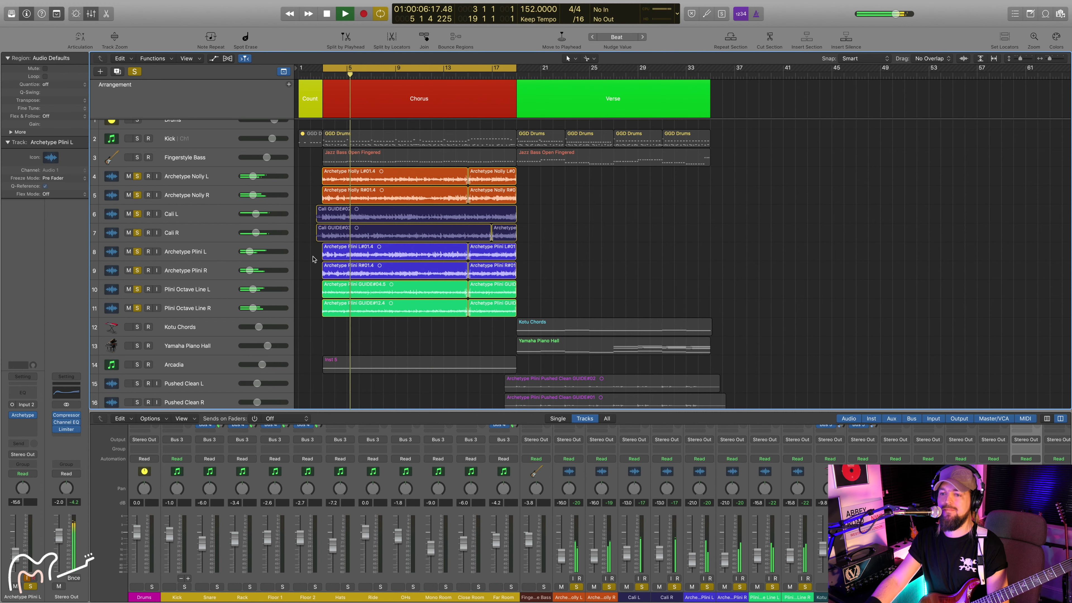
pyautogui.click(138, 290)
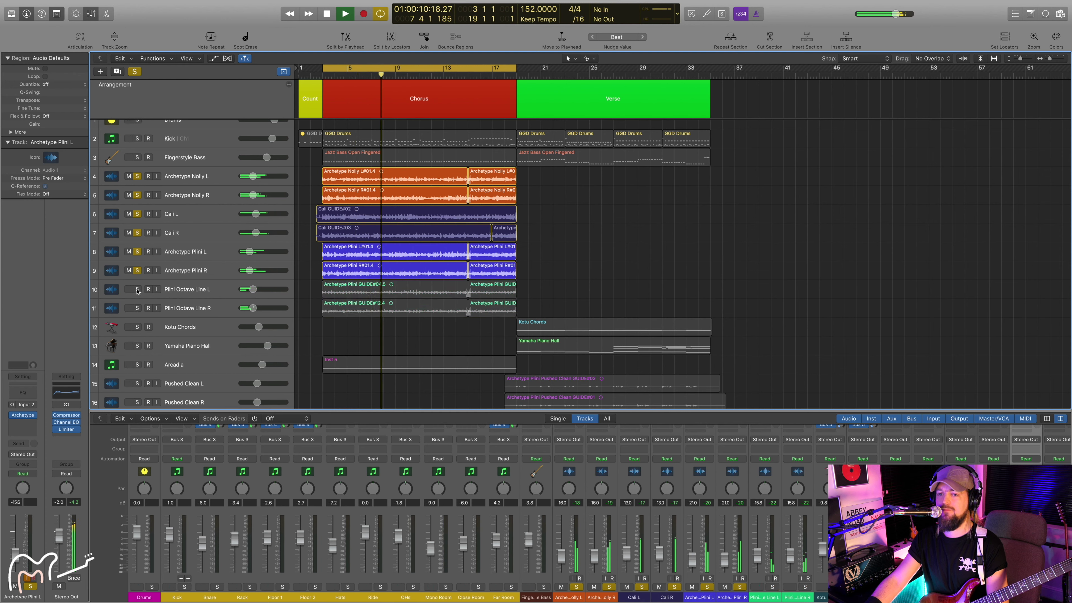
pyautogui.click(137, 309)
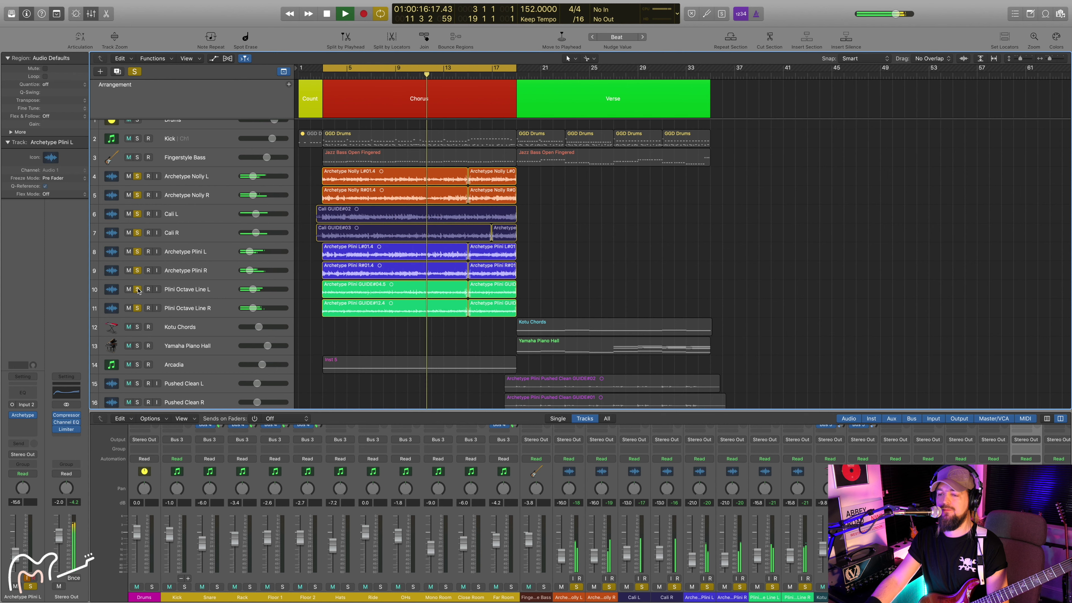
pyautogui.press('space')
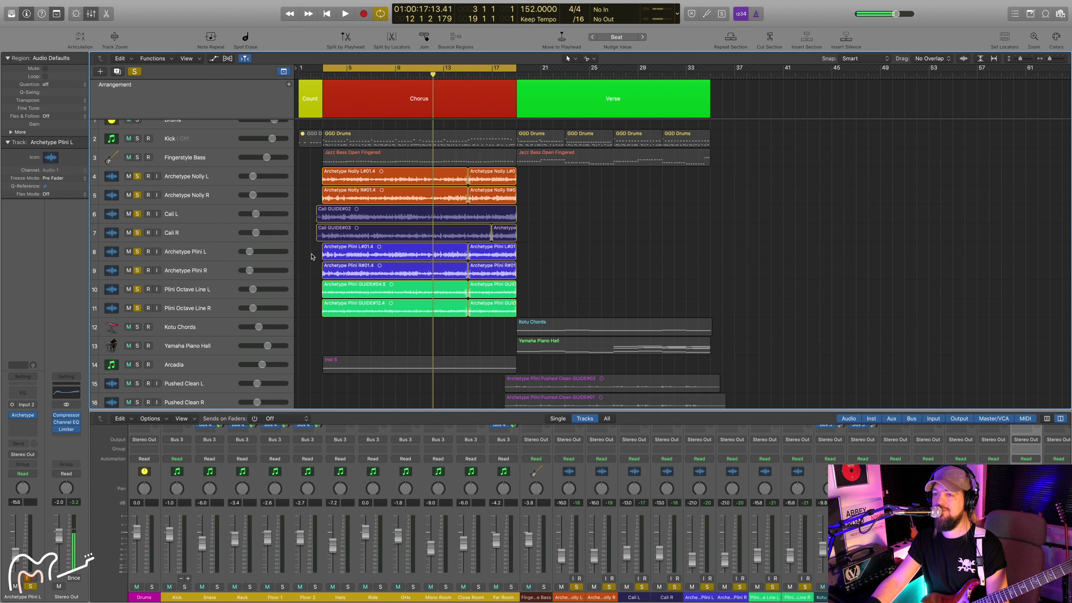
pyautogui.scroll(-2, 312, 256)
pyautogui.scroll(3, 316, 247)
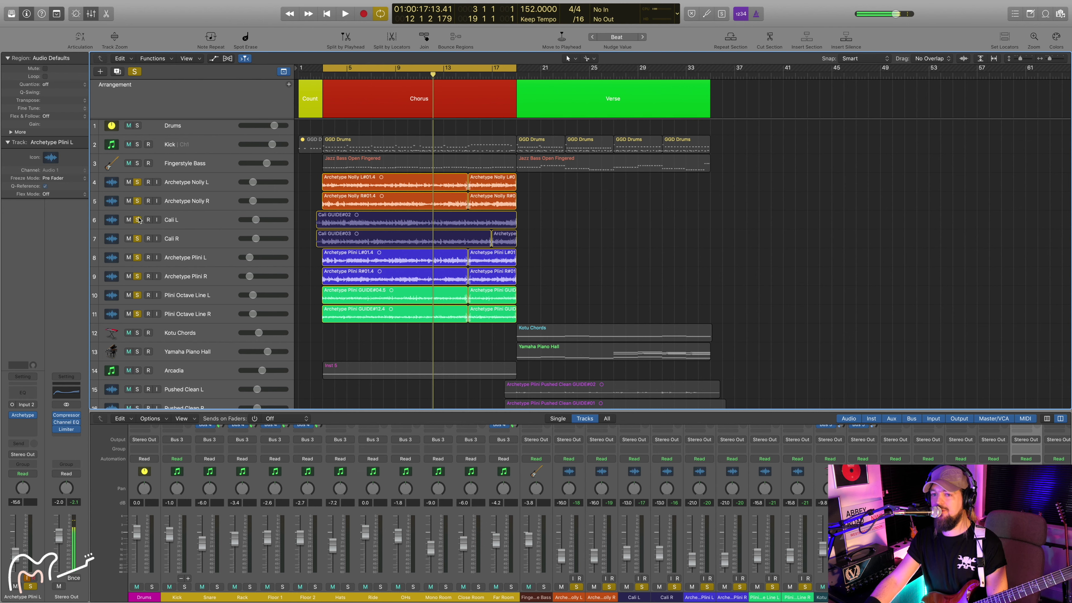
pyautogui.moveTo(137, 220); pyautogui.dragTo(137, 316)
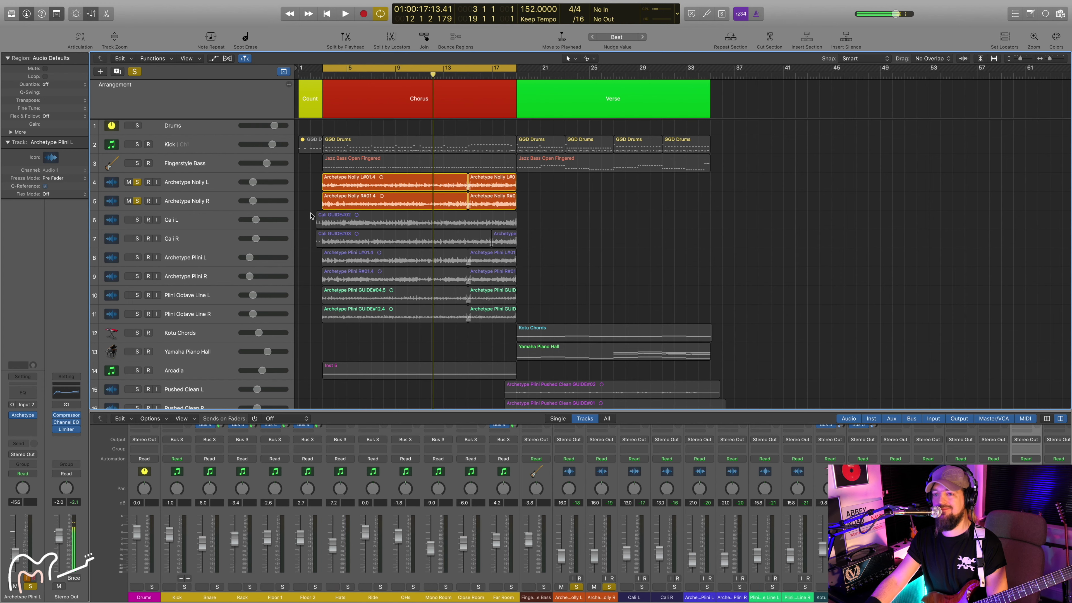
# Play the soloed Archetype Nolly L and R guitars from the cycle start
pyautogui.press('space')
pyautogui.scroll(1, 309, 200)
pyautogui.scroll(-1, 308, 200)
pyautogui.press('space')
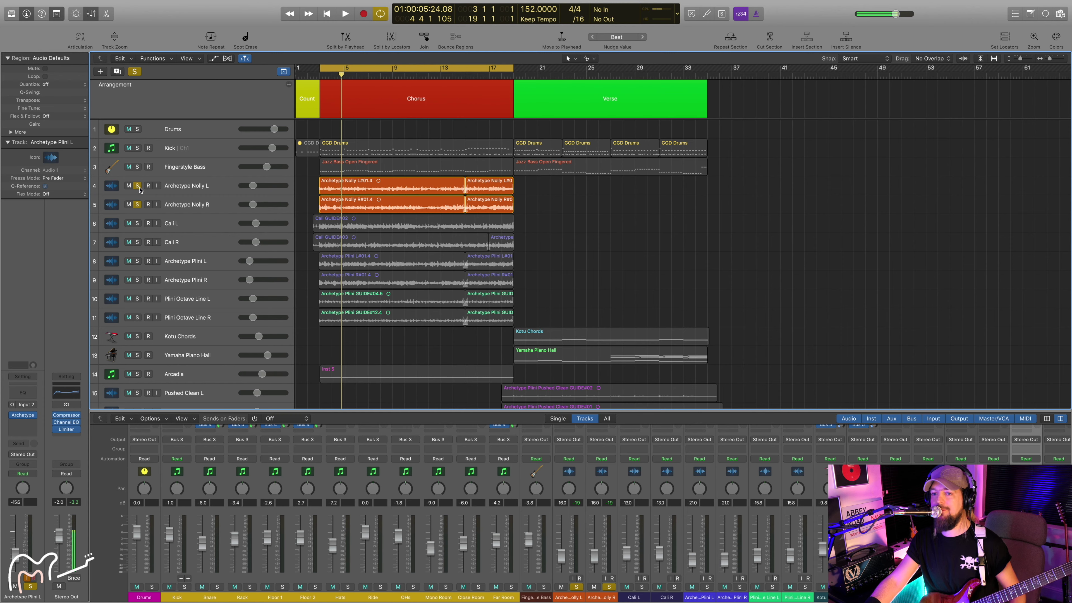
pyautogui.click(138, 187)
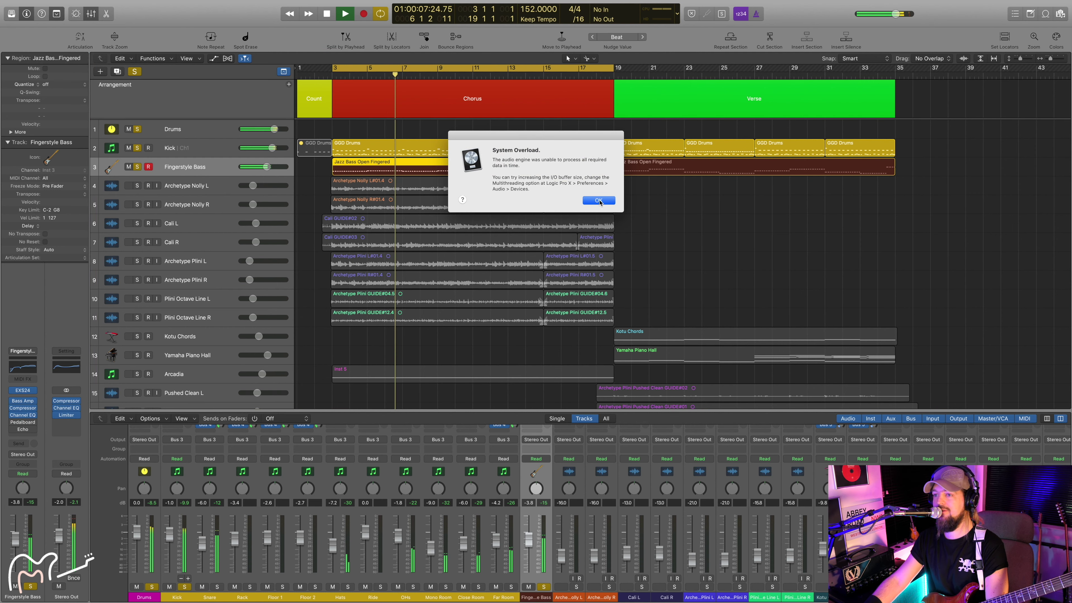
pyautogui.click(599, 201)
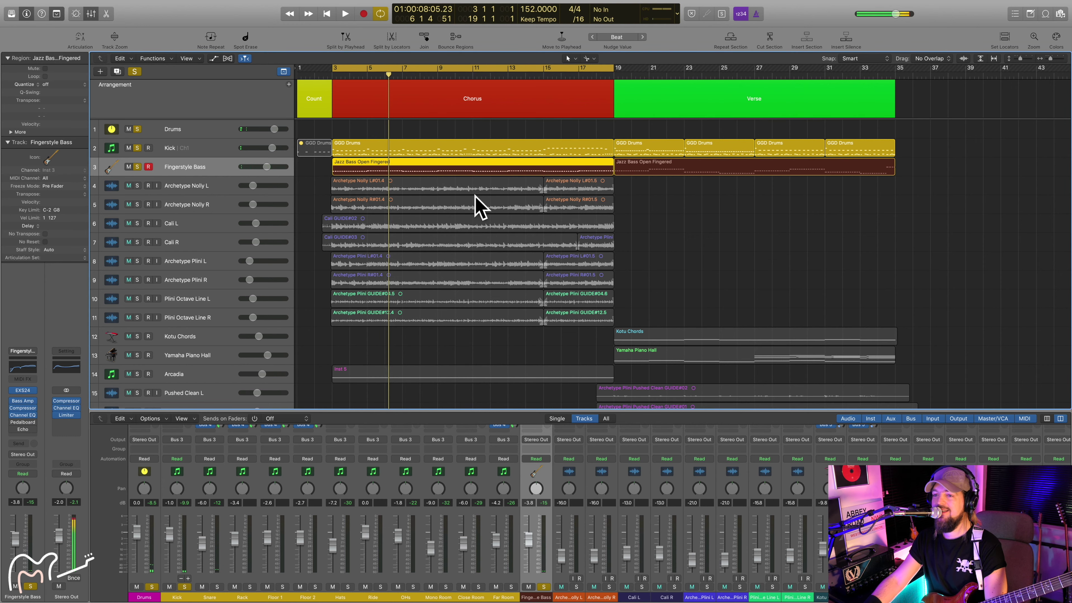
pyautogui.scroll(-5, 379, 202)
pyautogui.scroll(5, 378, 200)
pyautogui.scroll(-5, 376, 199)
pyautogui.scroll(5, 374, 199)
pyautogui.doubleClick(376, 173)
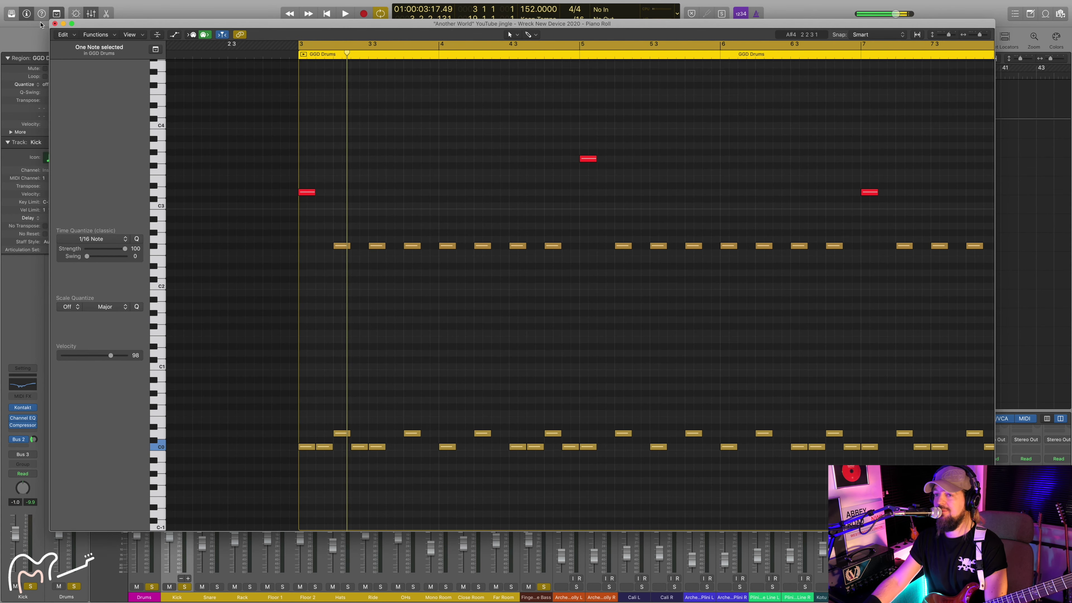
pyautogui.click(55, 23)
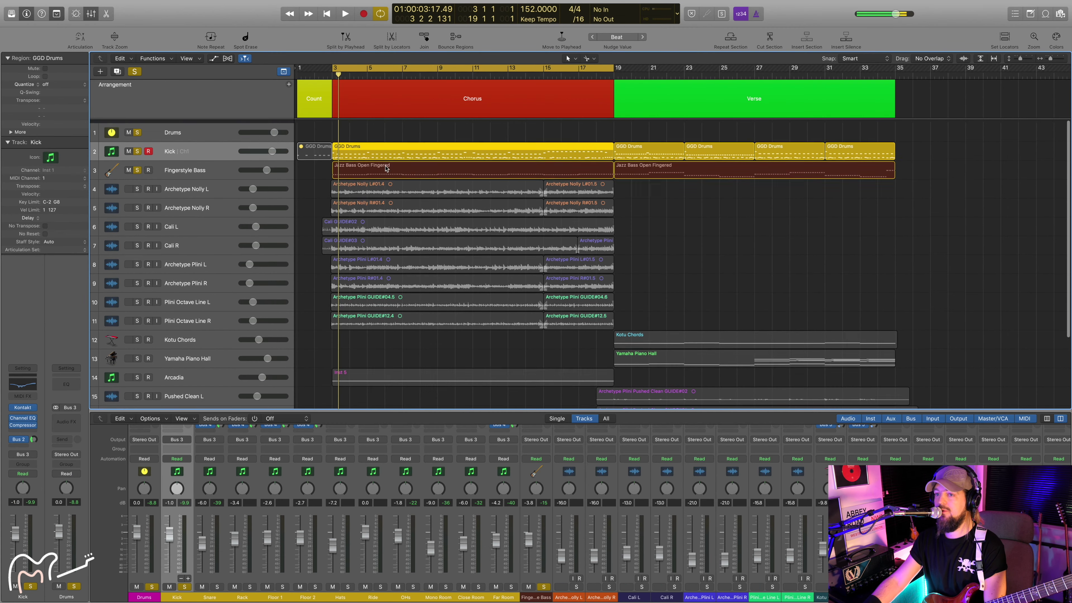
pyautogui.scroll(-1, 358, 160)
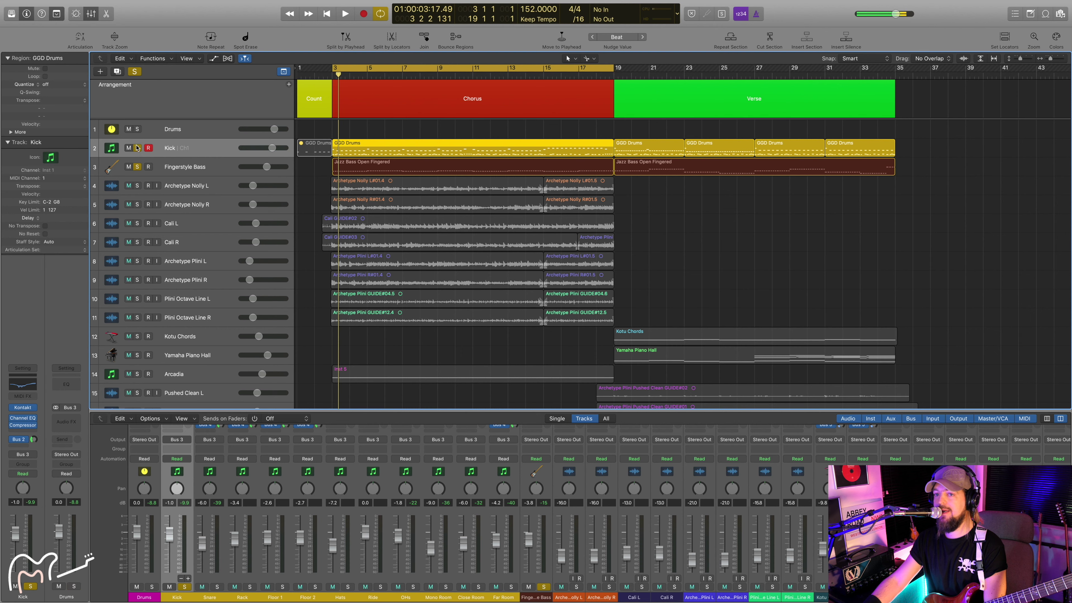
# Toggle the Drums and Kick solos, select the Jazz Bass Open Fingered region, and play from bar 3
pyautogui.click(137, 128)
pyautogui.click(137, 148)
pyautogui.click(422, 167)
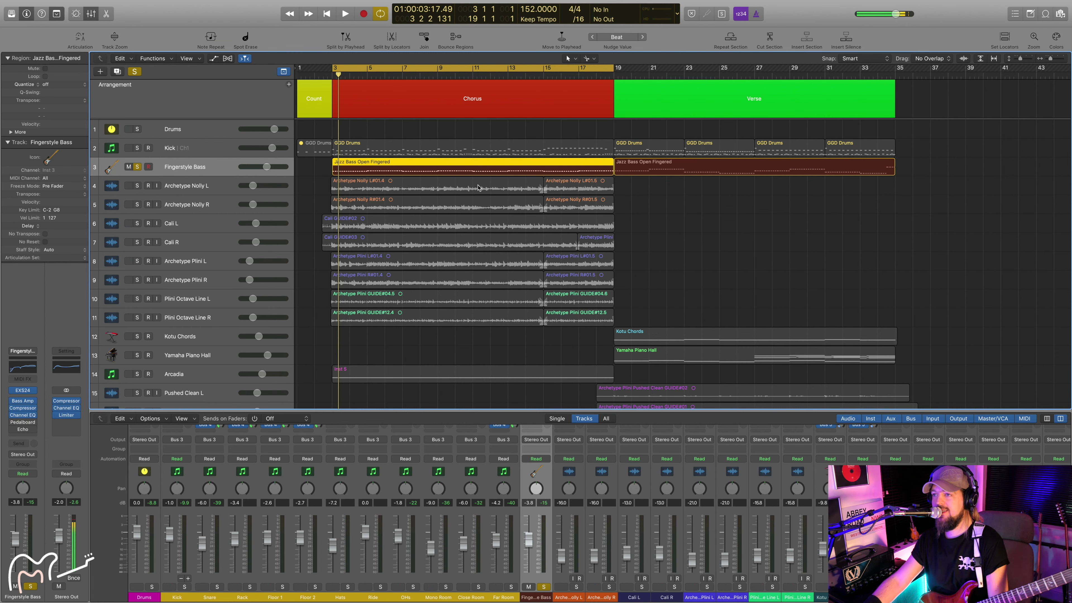
pyautogui.press('space')
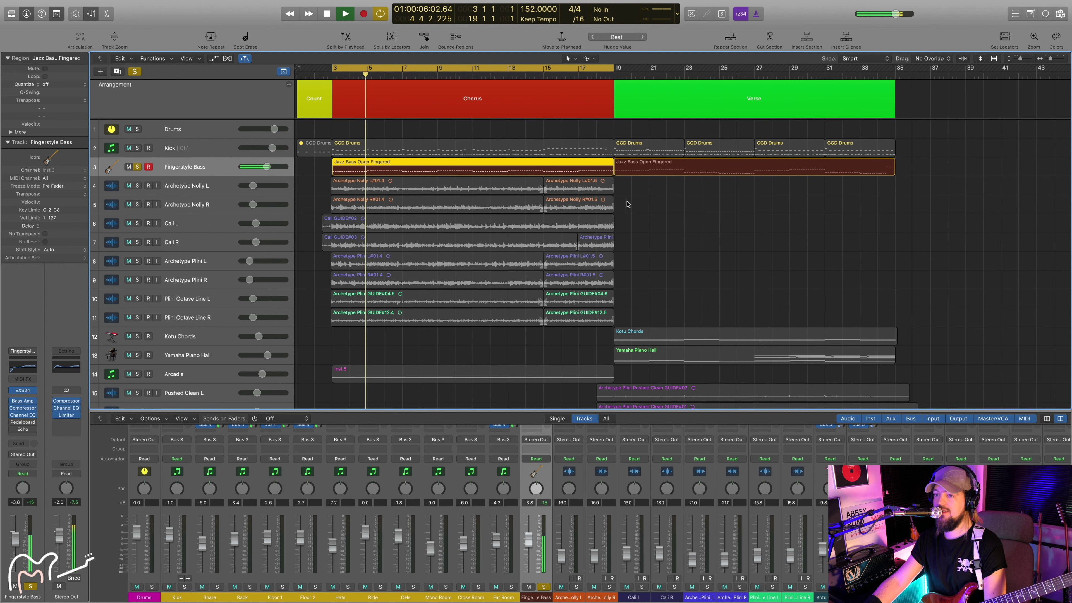
pyautogui.press('space')
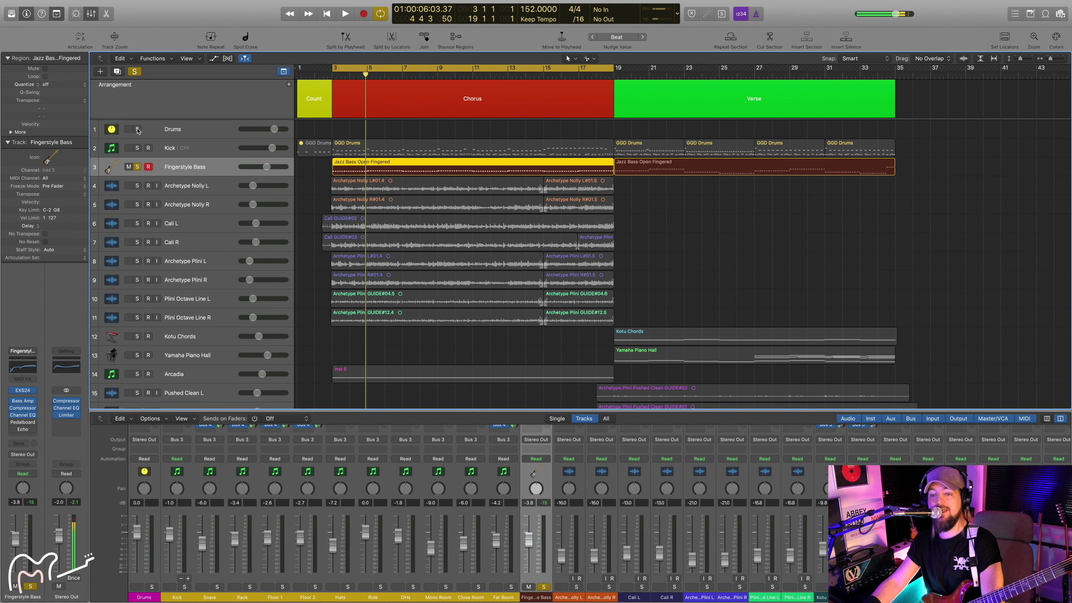
pyautogui.click(137, 128)
pyautogui.press('space')
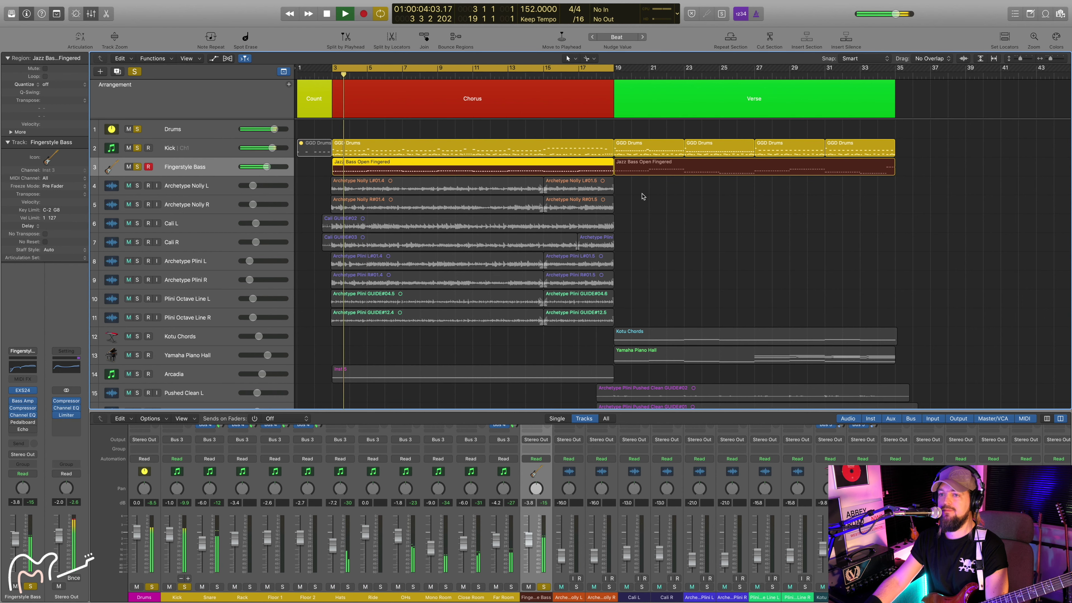
pyautogui.press('space')
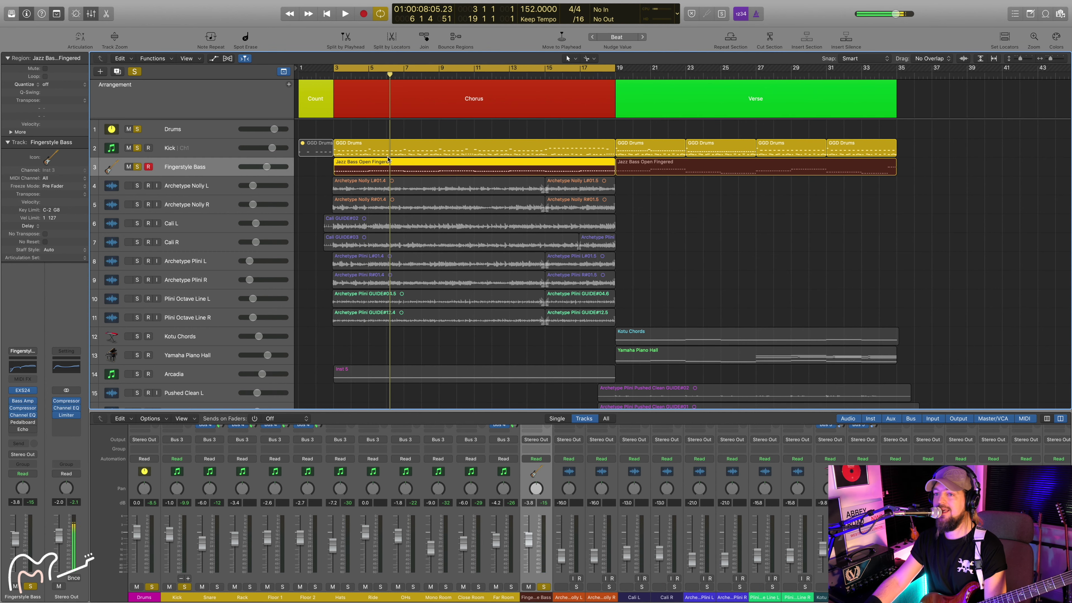
# Audition the chorus with soloed drums and bass from the cycle start, then from bar 3
pyautogui.scroll(-1, 374, 158)
pyautogui.scroll(1, 375, 158)
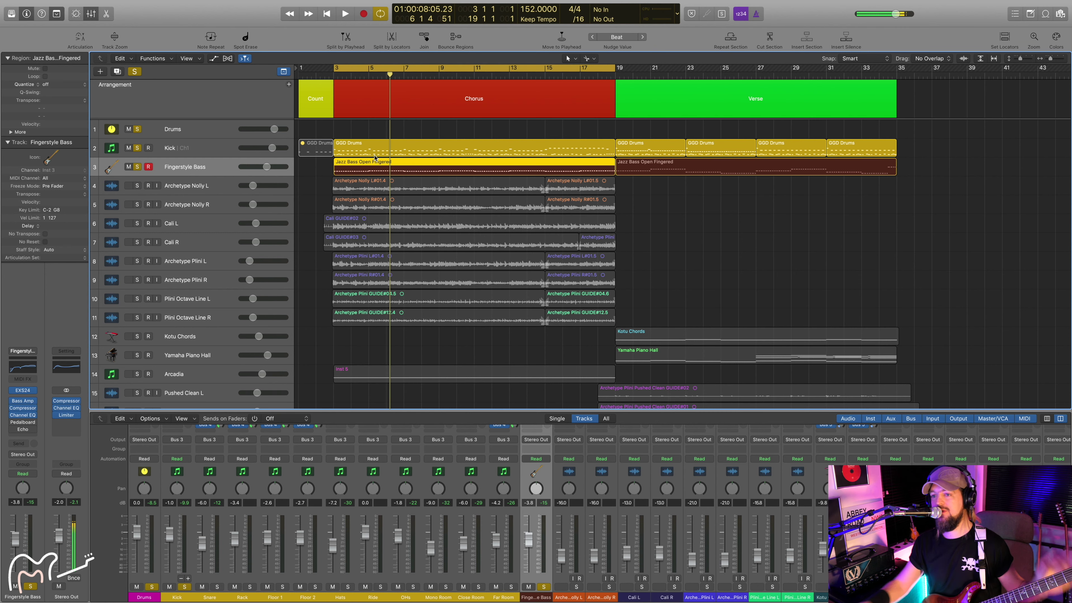
pyautogui.click(137, 186)
pyautogui.click(137, 204)
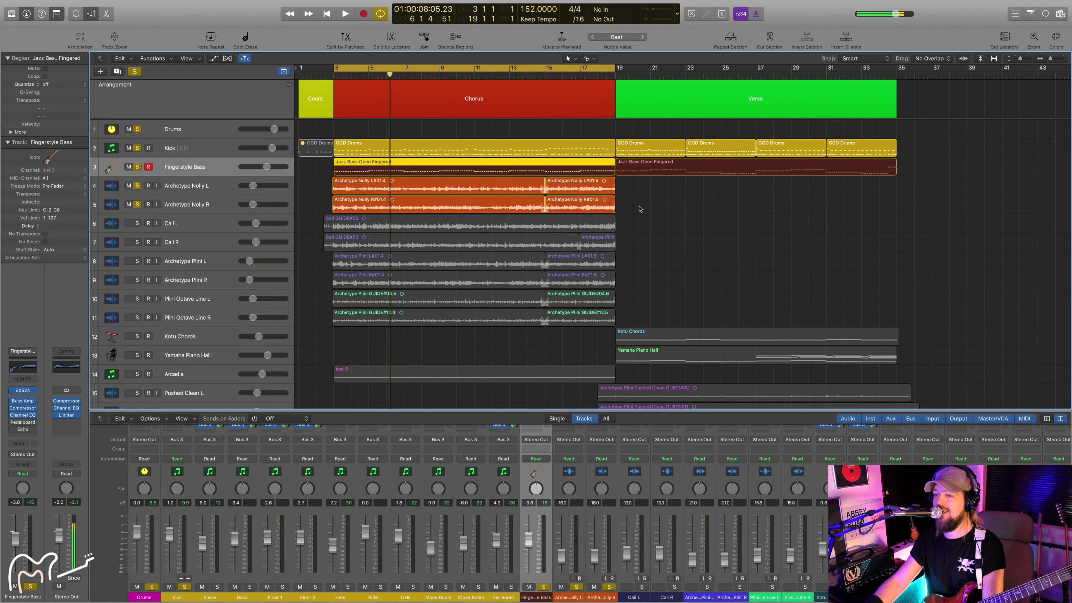
pyautogui.press('space')
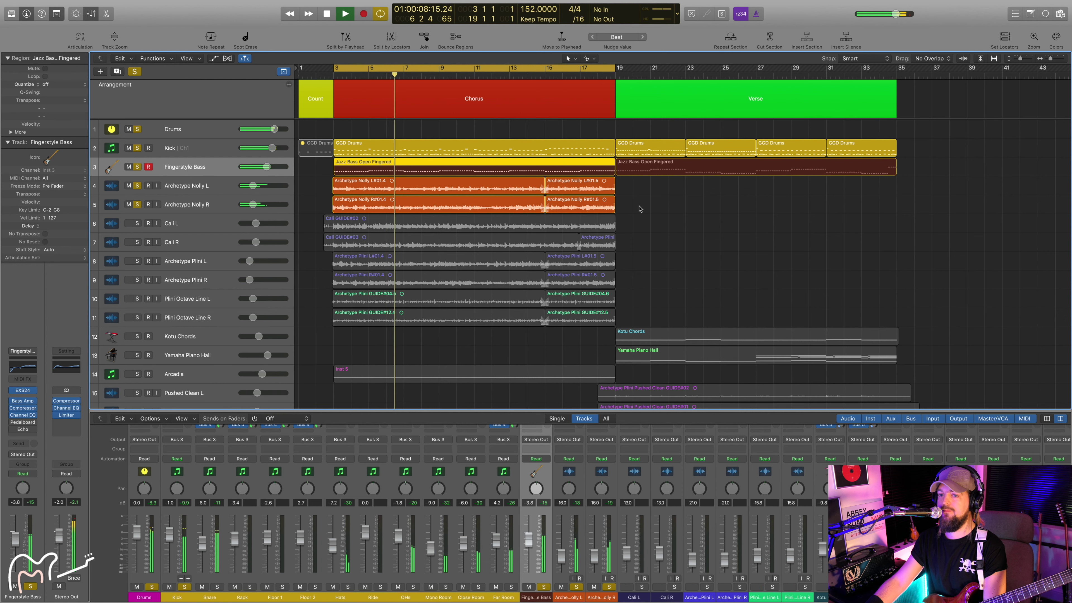
pyautogui.press('space')
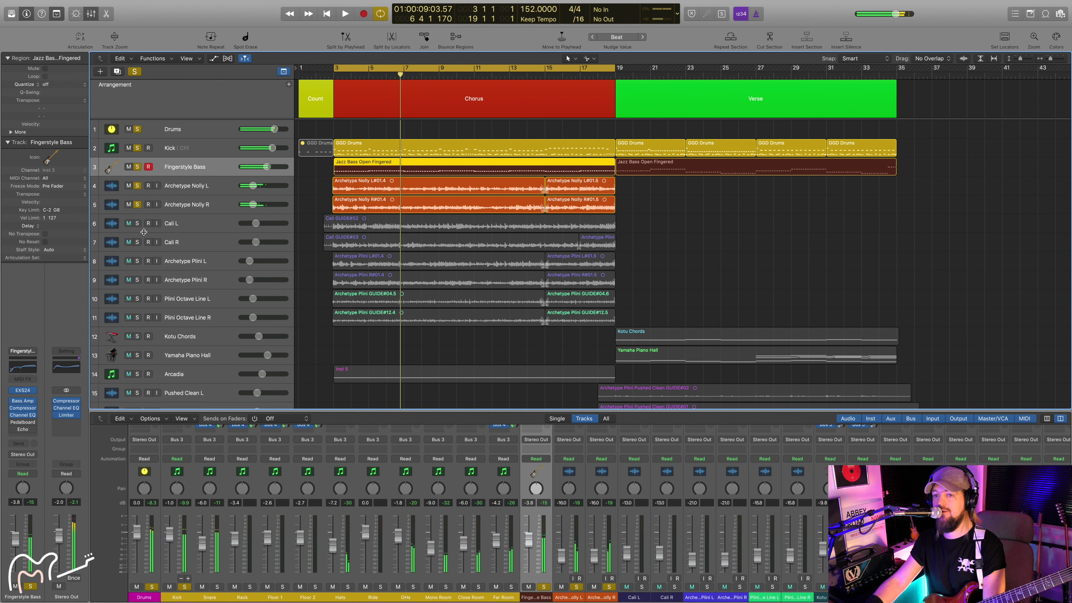
pyautogui.moveTo(138, 225); pyautogui.dragTo(138, 244)
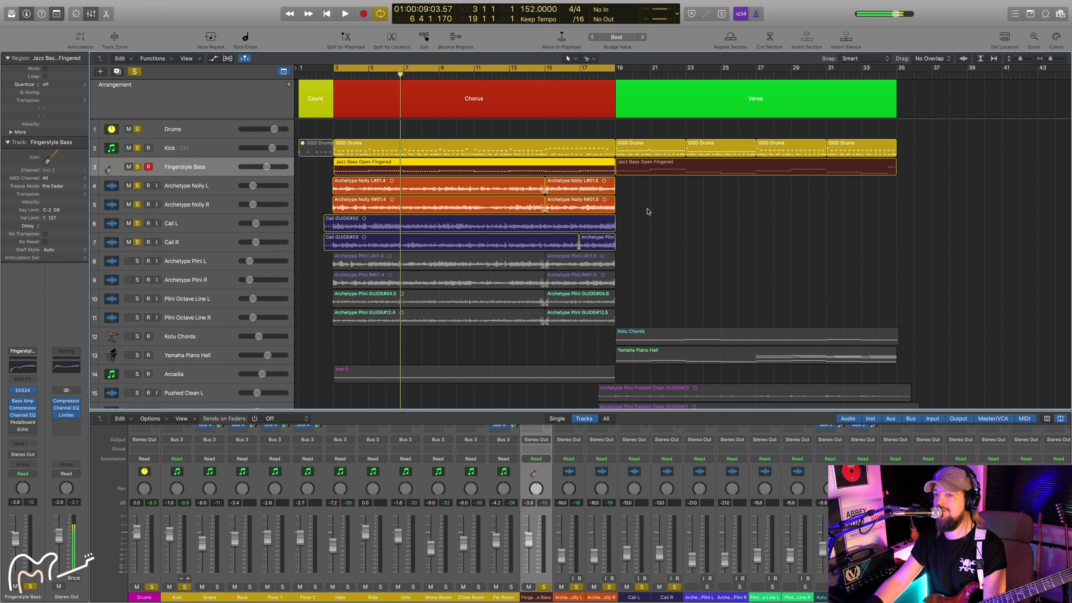
pyautogui.press('space')
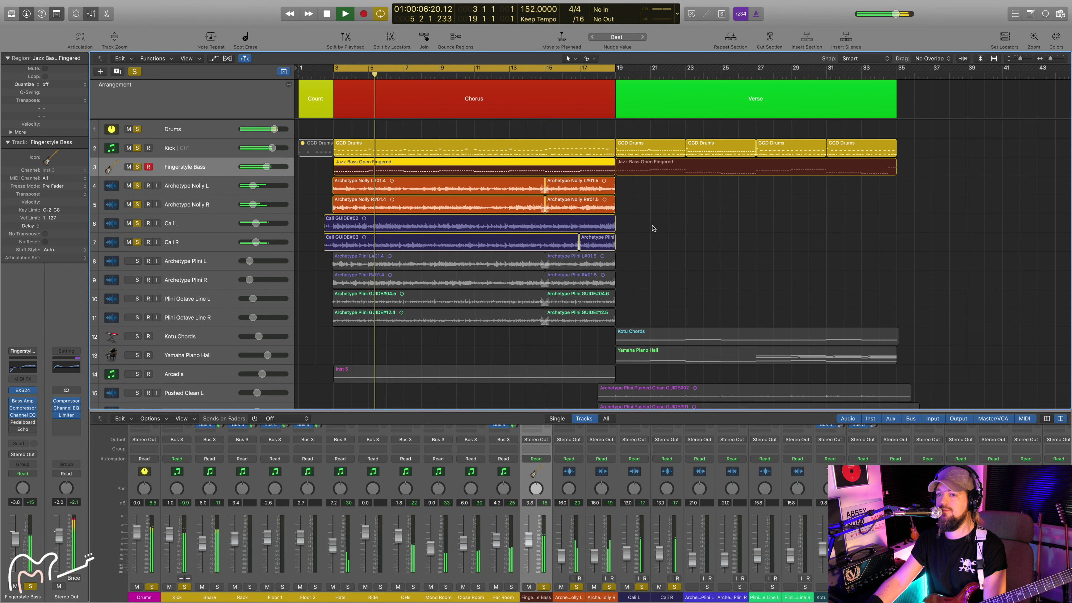
pyautogui.press('space')
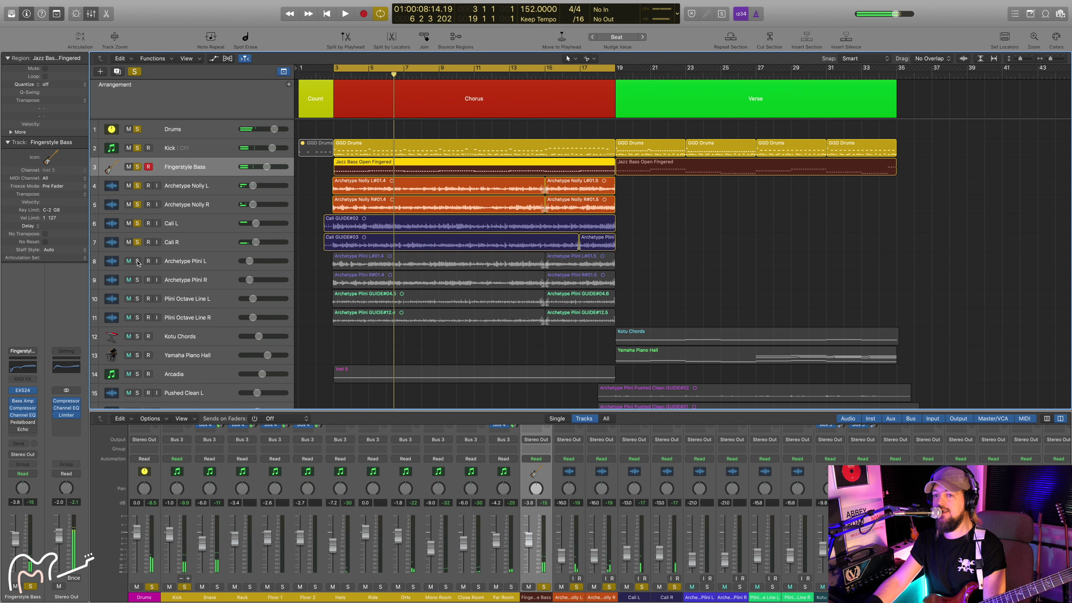
# Solo Archetype Plini L and R, deselect the bass region, and replay from bar 3
pyautogui.moveTo(137, 261); pyautogui.dragTo(137, 280)
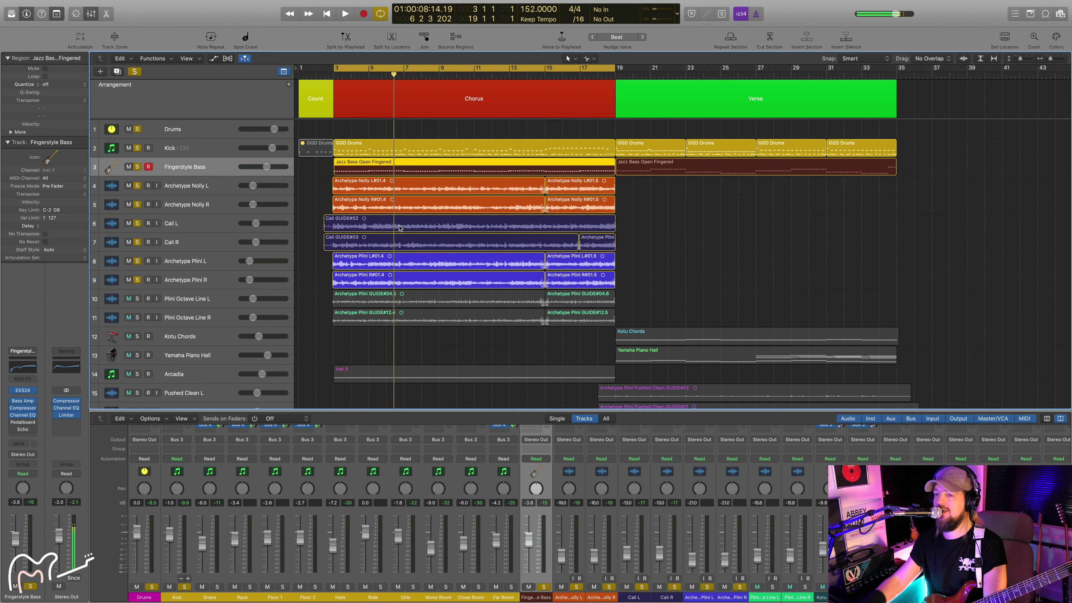
pyautogui.click(637, 207)
pyautogui.press('space')
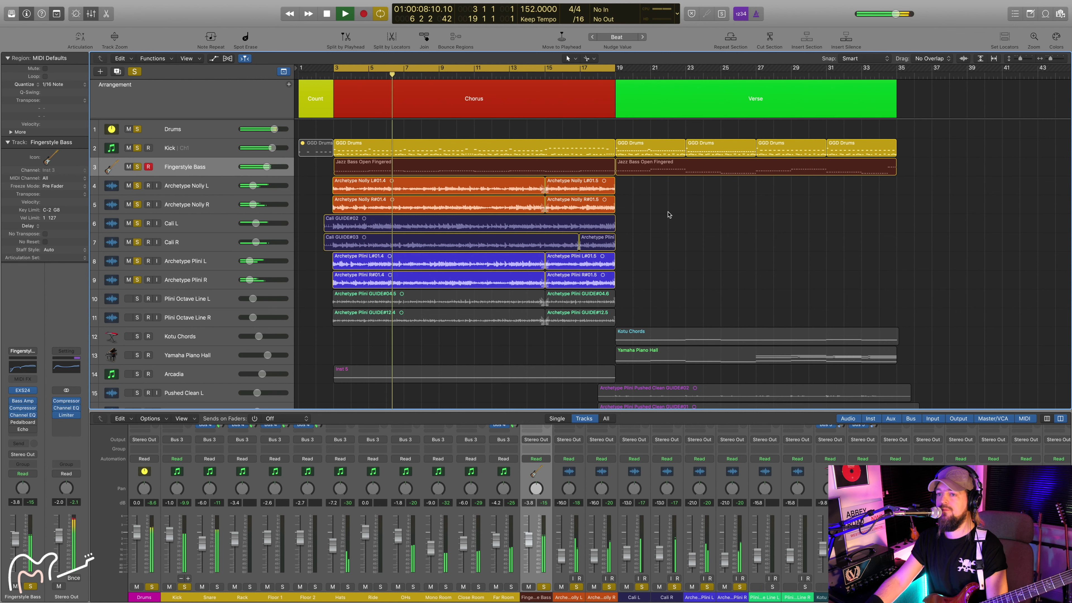
pyautogui.press('space')
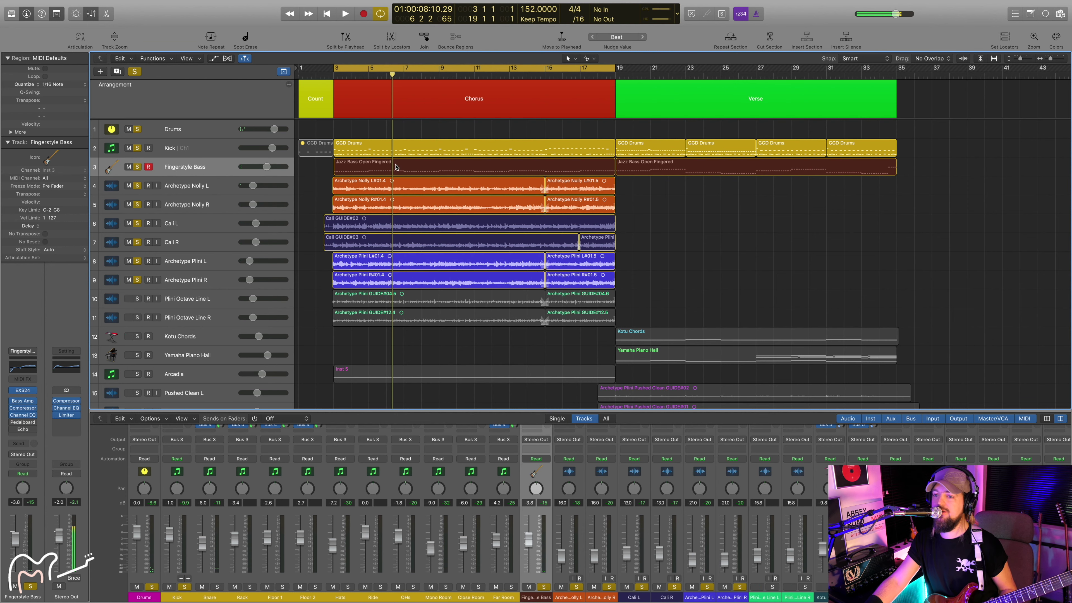
pyautogui.scroll(-2, 390, 293)
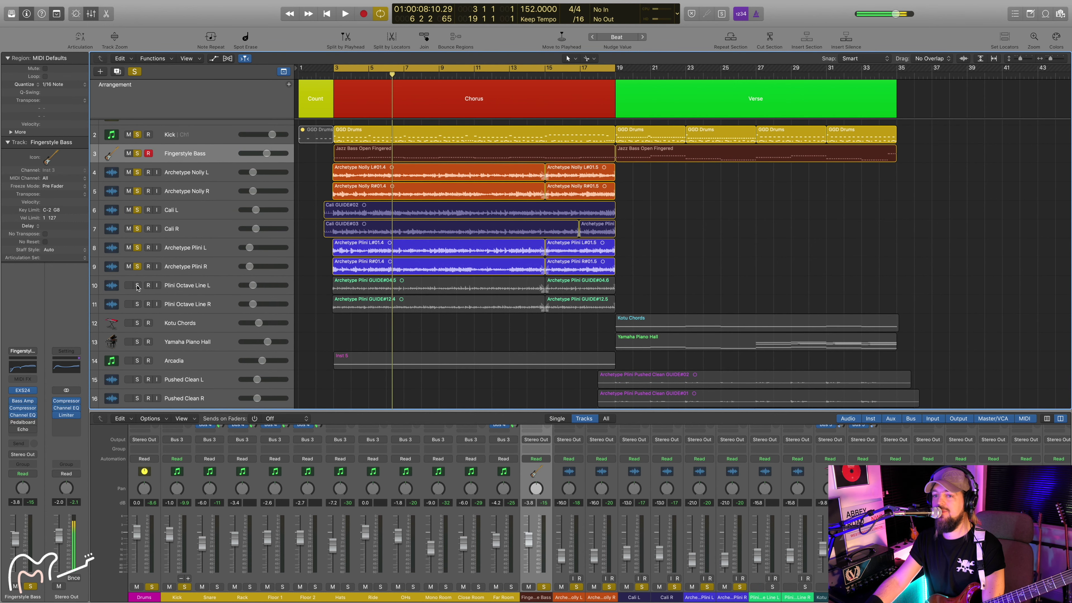
# Solo Plini Octave Line L and R (tracks 10 and 11) and audition the chorus with them
pyautogui.moveTo(137, 286); pyautogui.dragTo(137, 304)
pyautogui.press('space')
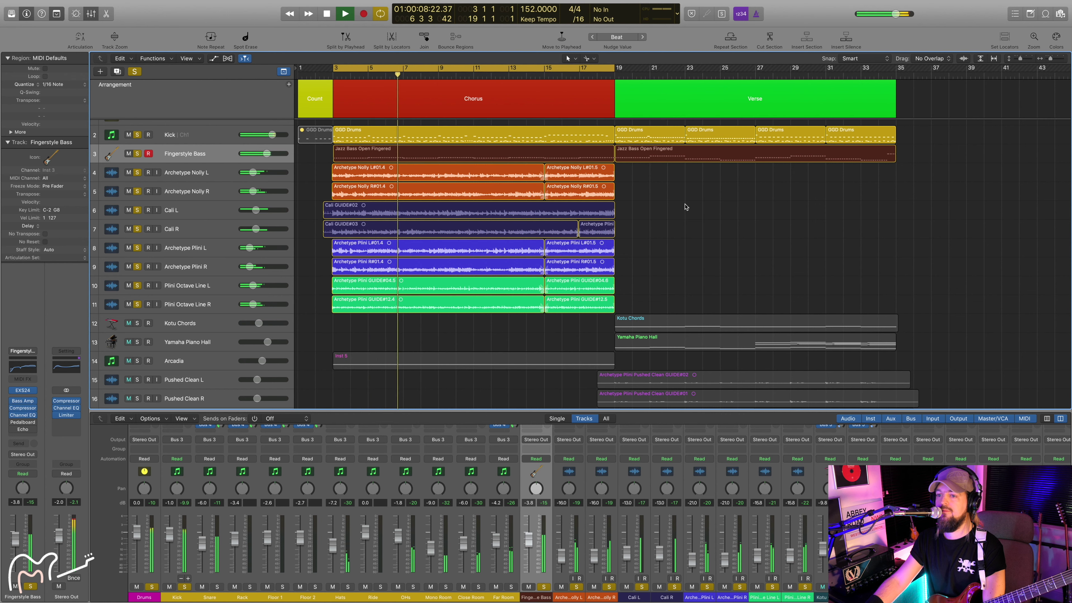
pyautogui.press('space')
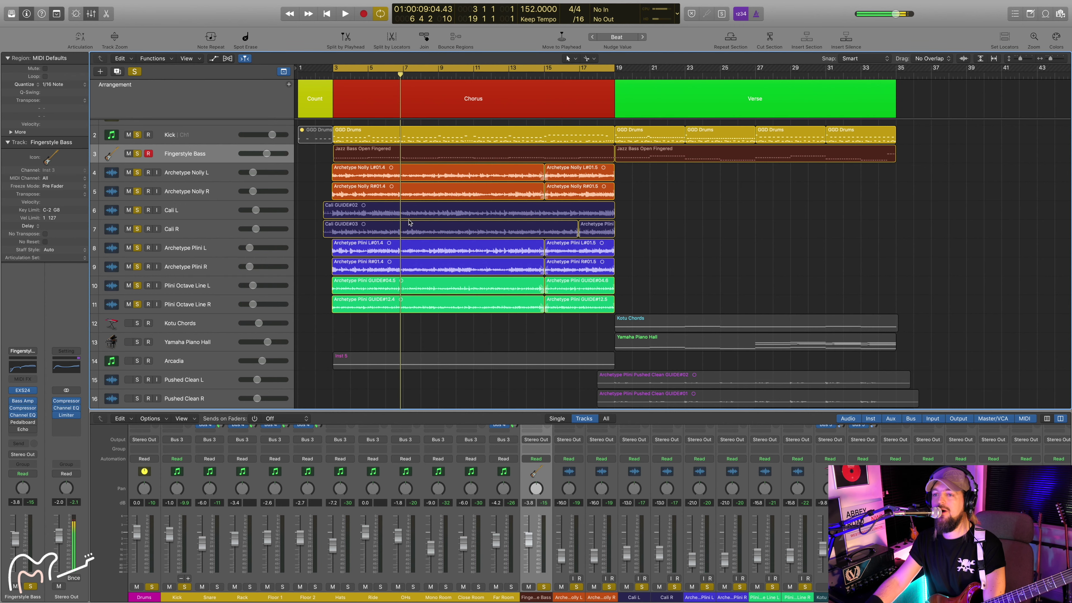
pyautogui.scroll(3, 460, 182)
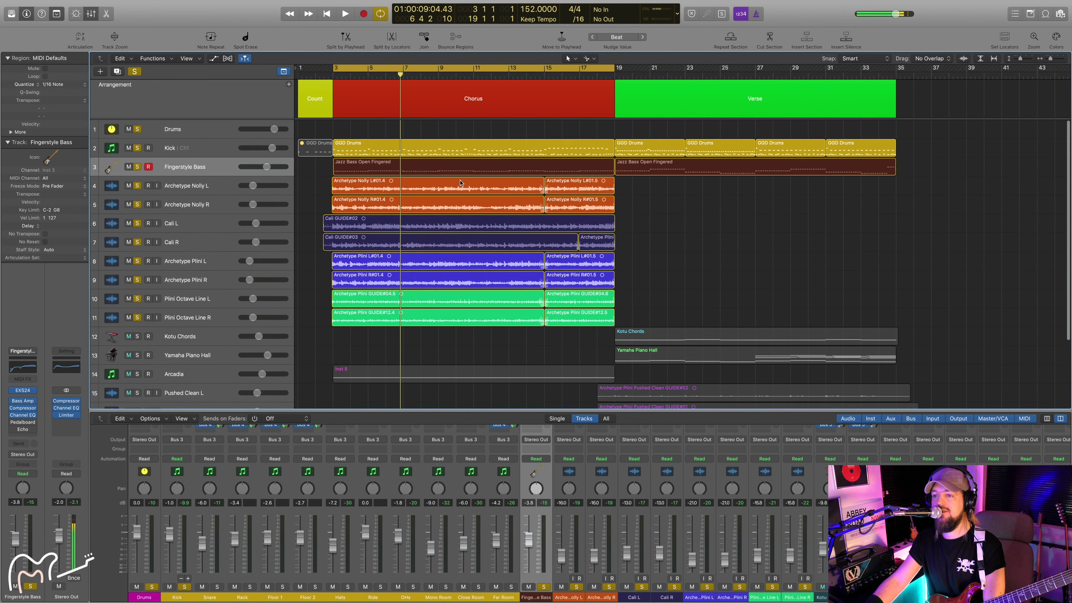
pyautogui.scroll(3, 460, 182)
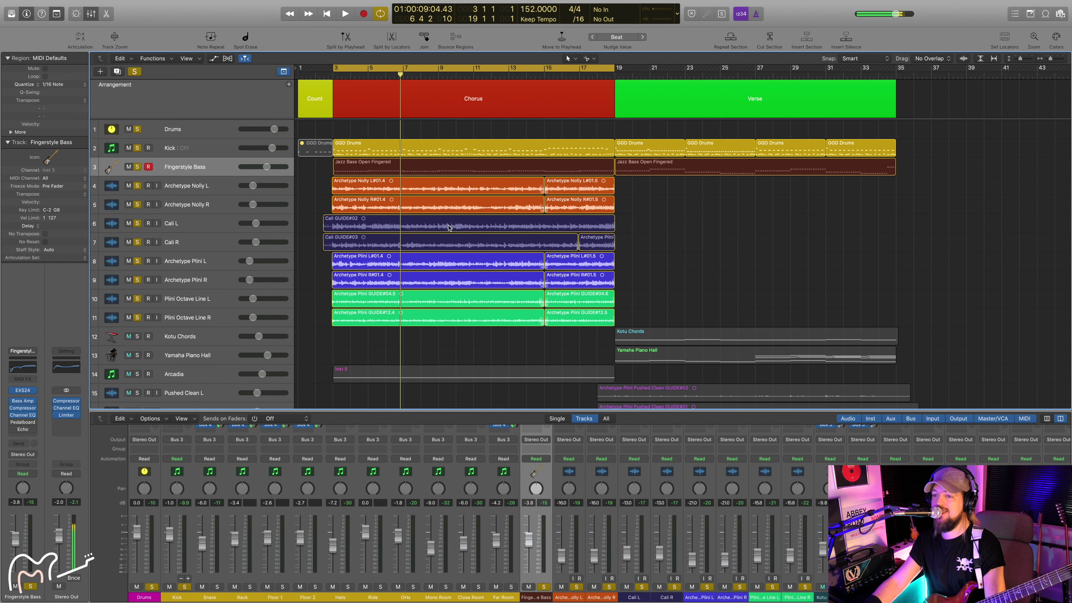
pyautogui.scroll(-5, 631, 218)
pyautogui.scroll(5, 321, 237)
pyautogui.scroll(-5, 358, 267)
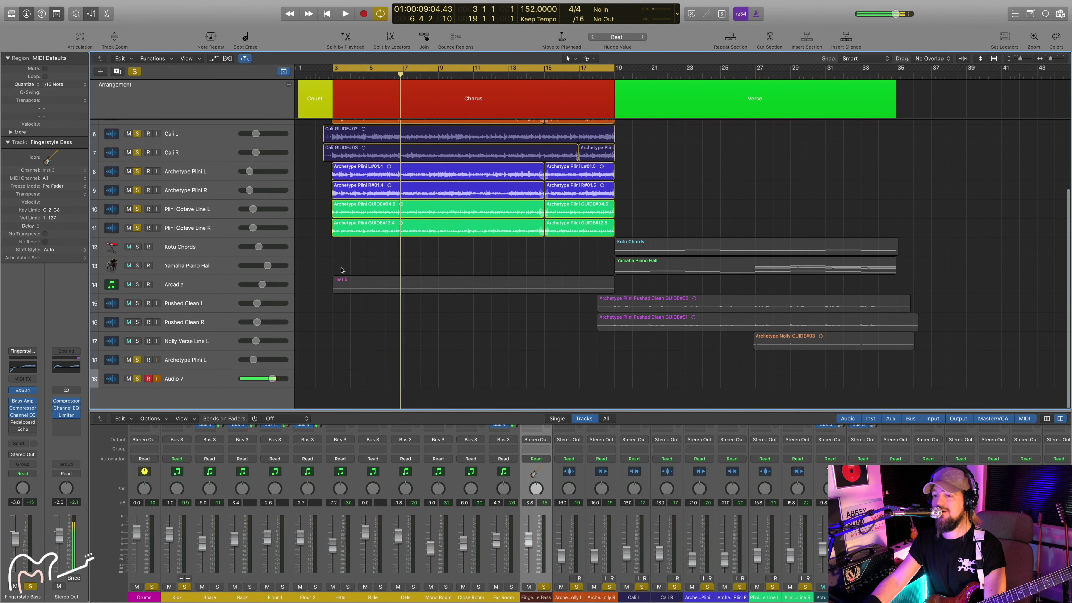
# Select the Arcadia track's Inst 5 region and play the chorus from bar 3 to hear it
pyautogui.click(241, 279)
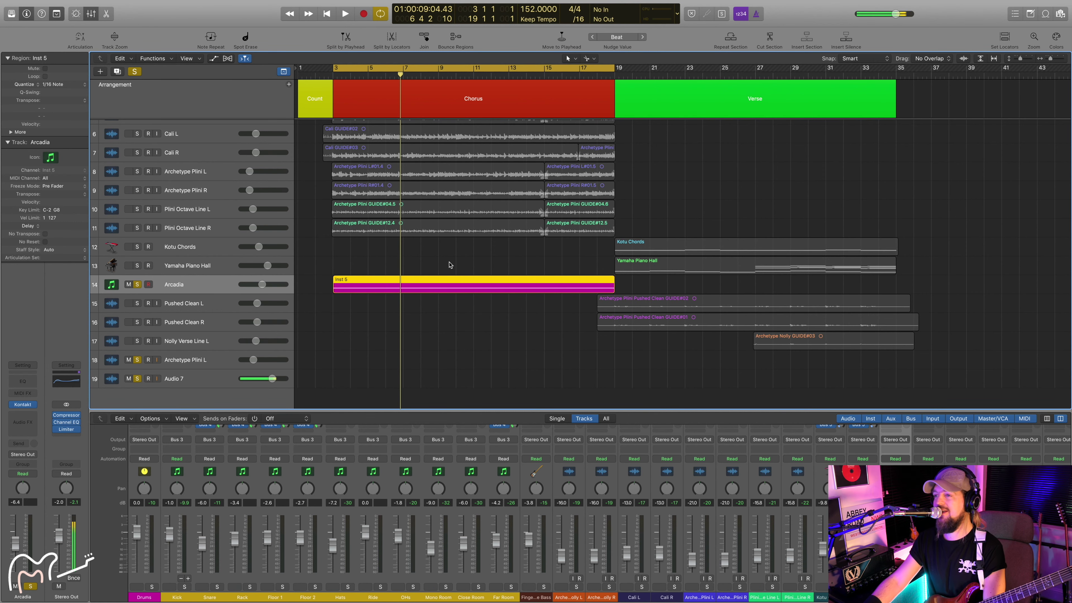
pyautogui.scroll(5, 450, 264)
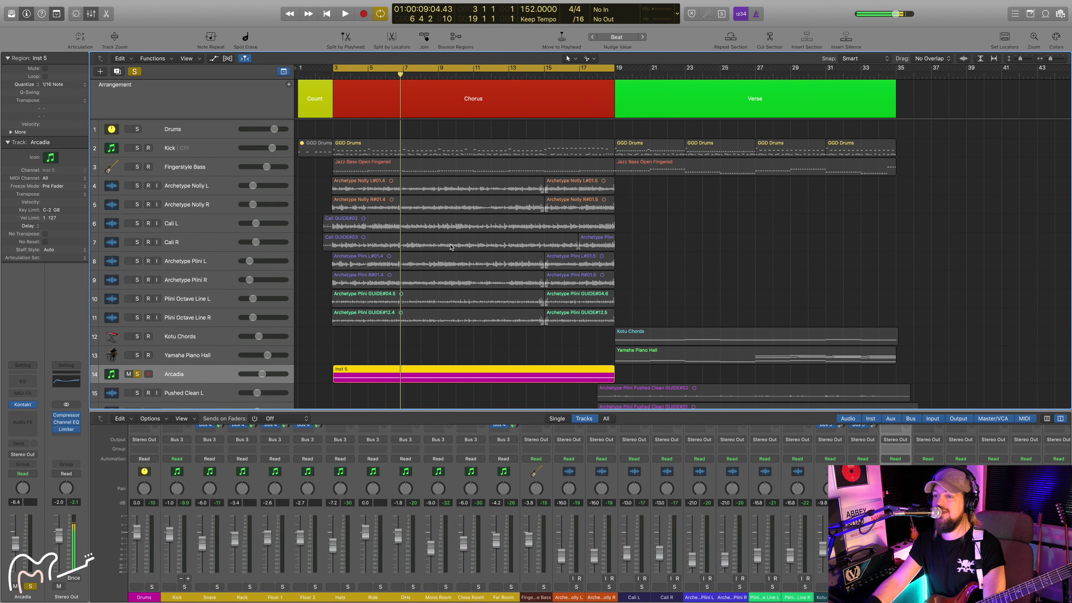
pyautogui.scroll(-5, 471, 245)
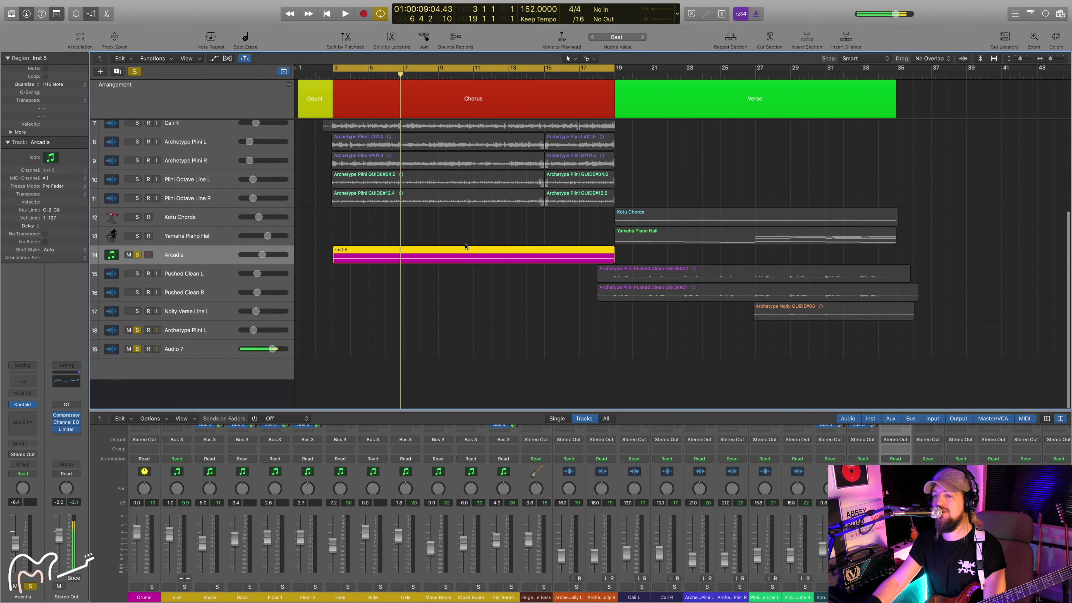
pyautogui.scroll(5, 471, 243)
pyautogui.scroll(-5, 466, 252)
pyautogui.scroll(1, 466, 252)
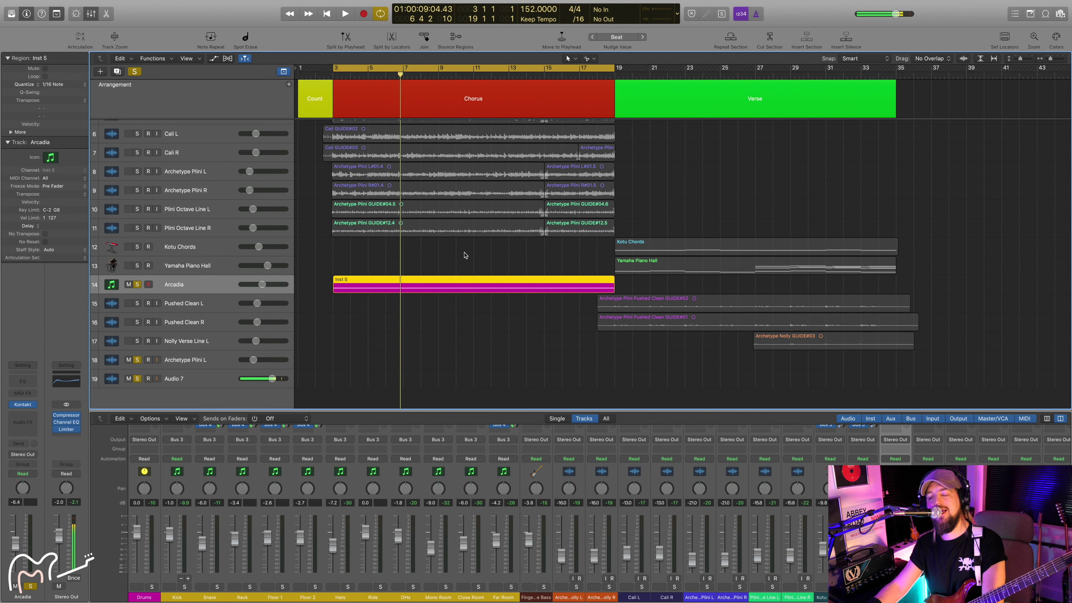
pyautogui.scroll(3, 462, 252)
pyautogui.scroll(-3, 419, 258)
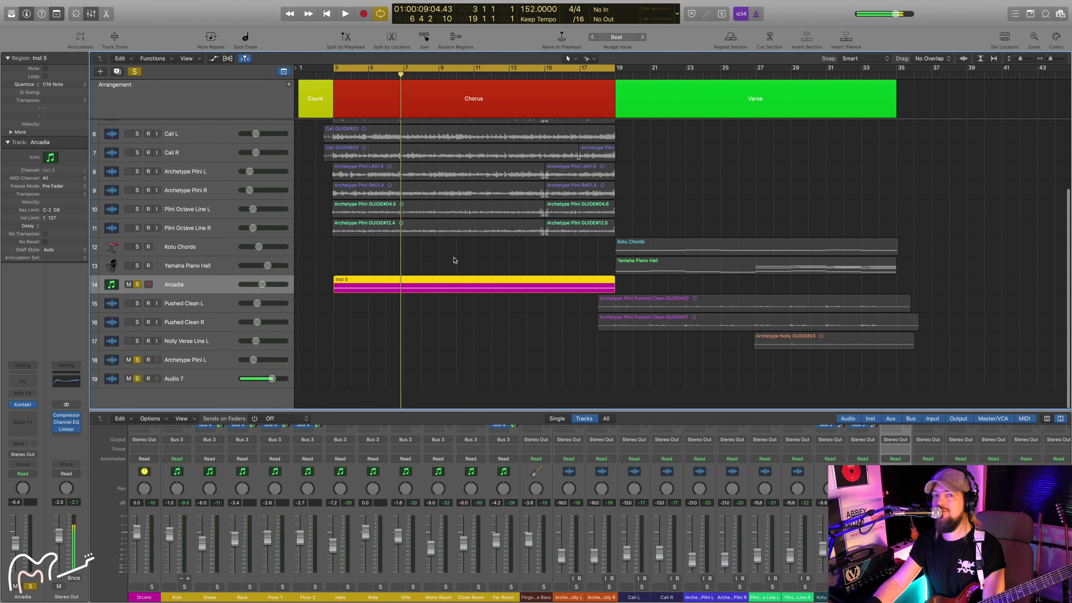
pyautogui.hotkey('shift', 'space')
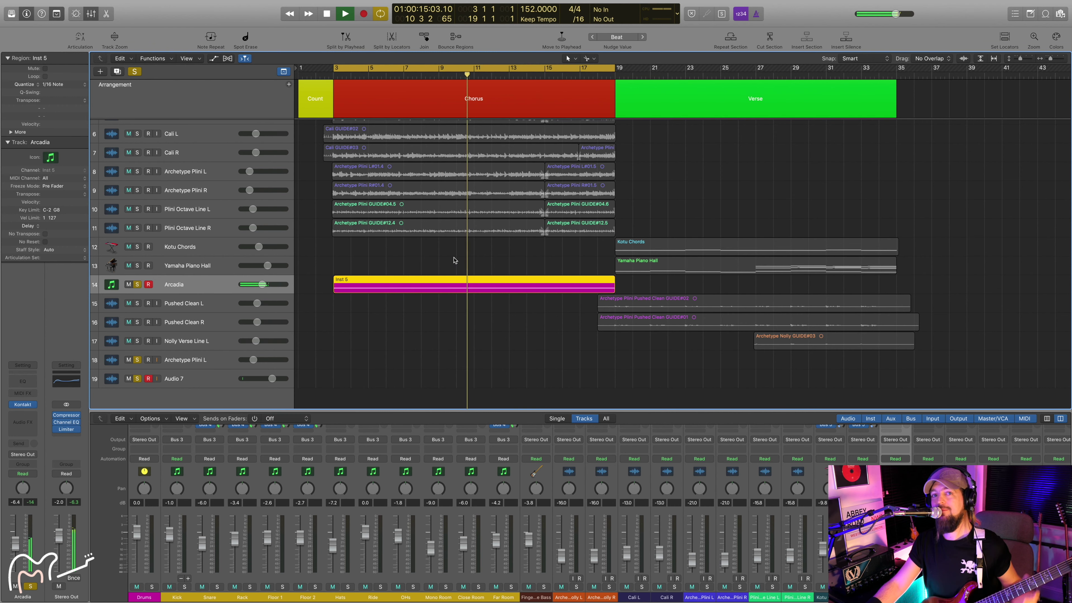
pyautogui.press('space')
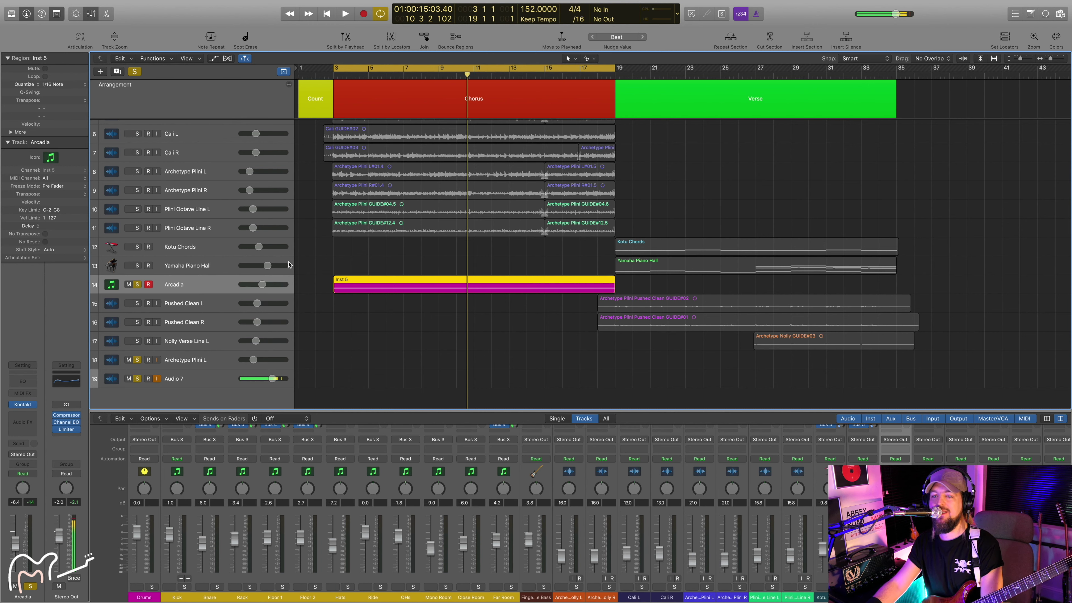
pyautogui.click(137, 284)
# Clear all solos, deselect the Inst 5 region, and play the full mix from bar 3
pyautogui.scroll(3, 323, 266)
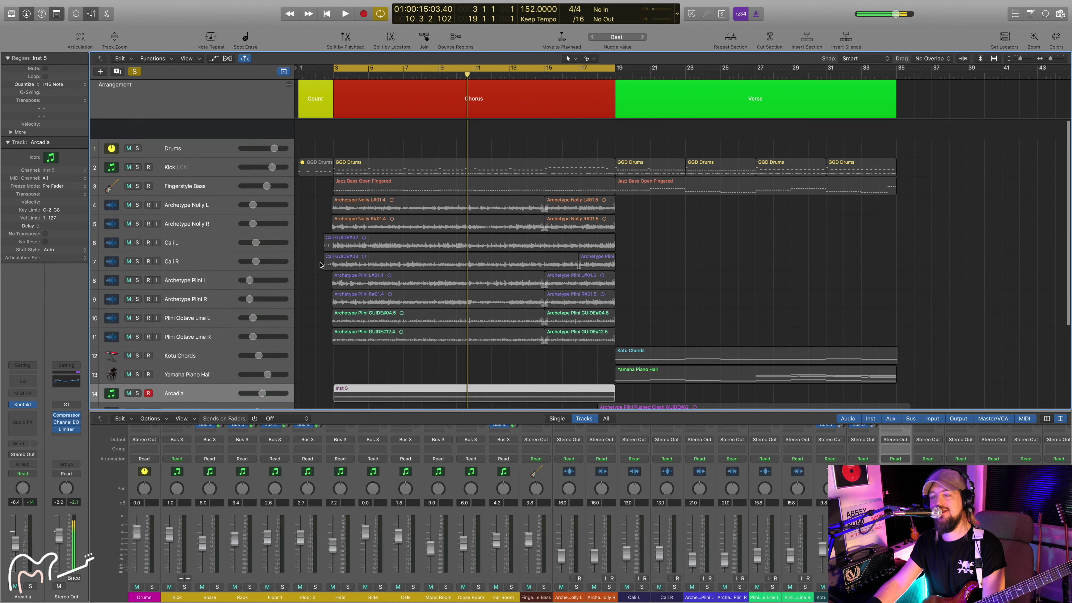
pyautogui.scroll(-5, 323, 266)
pyautogui.scroll(2, 254, 296)
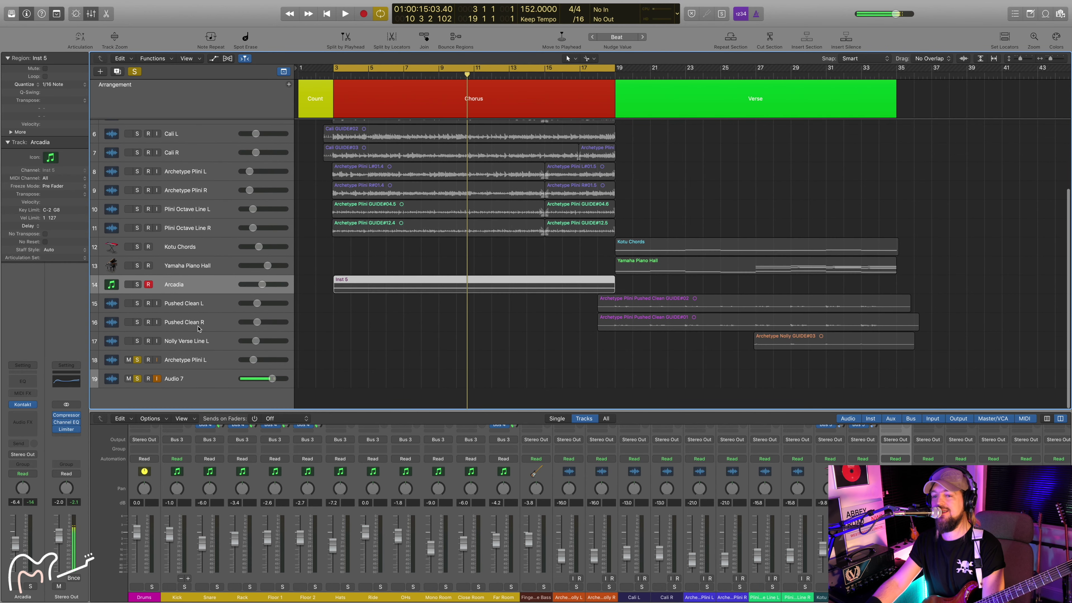
pyautogui.keyDown('alt'); pyautogui.click(138, 361); pyautogui.keyUp('alt')
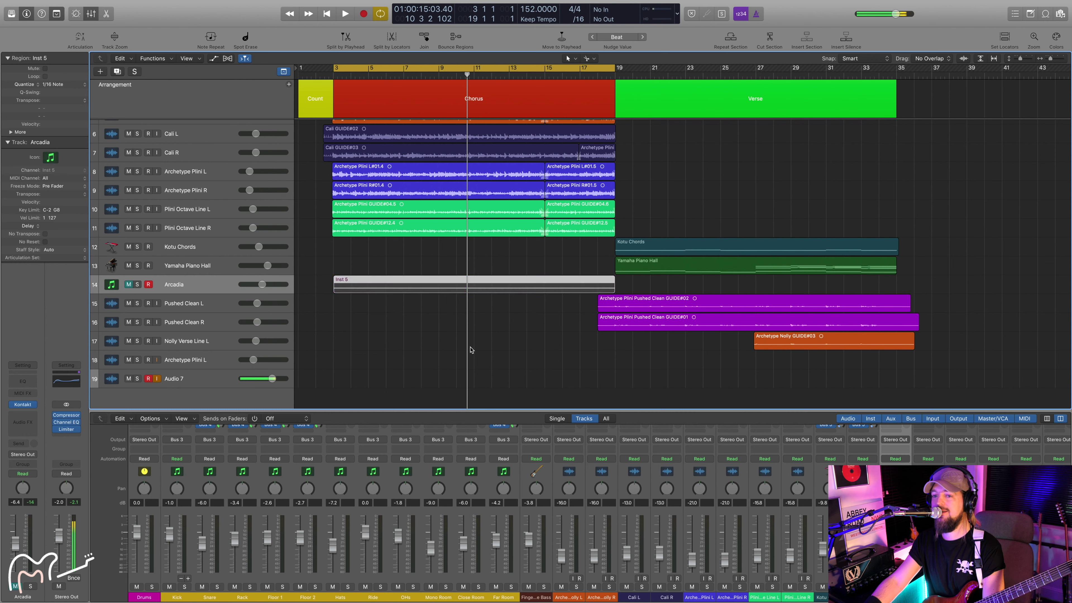
pyautogui.press('space')
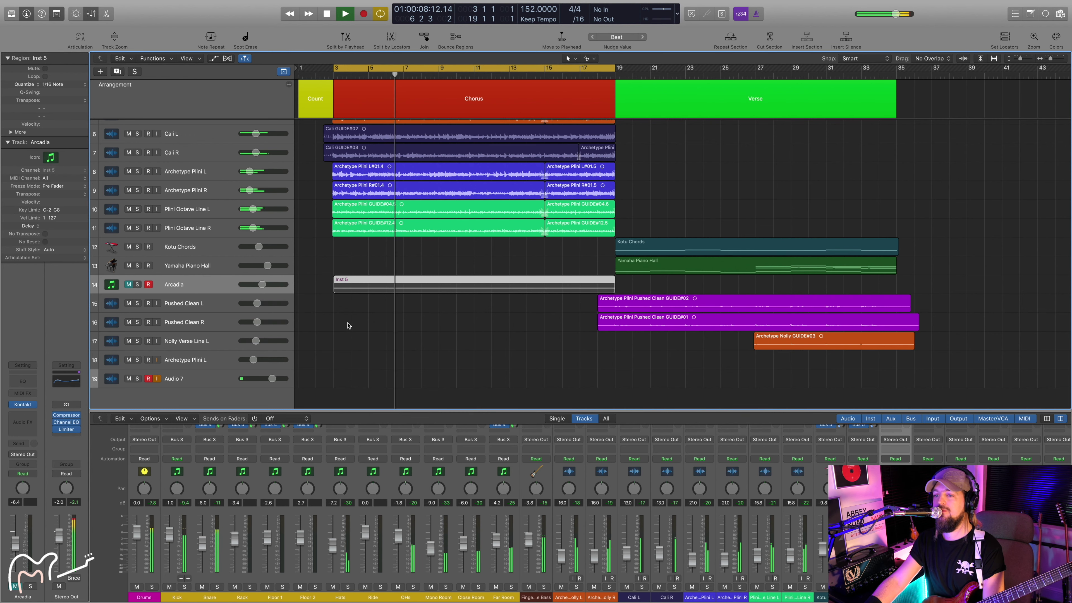
pyautogui.click(308, 304)
pyautogui.press('space')
pyautogui.press('space')
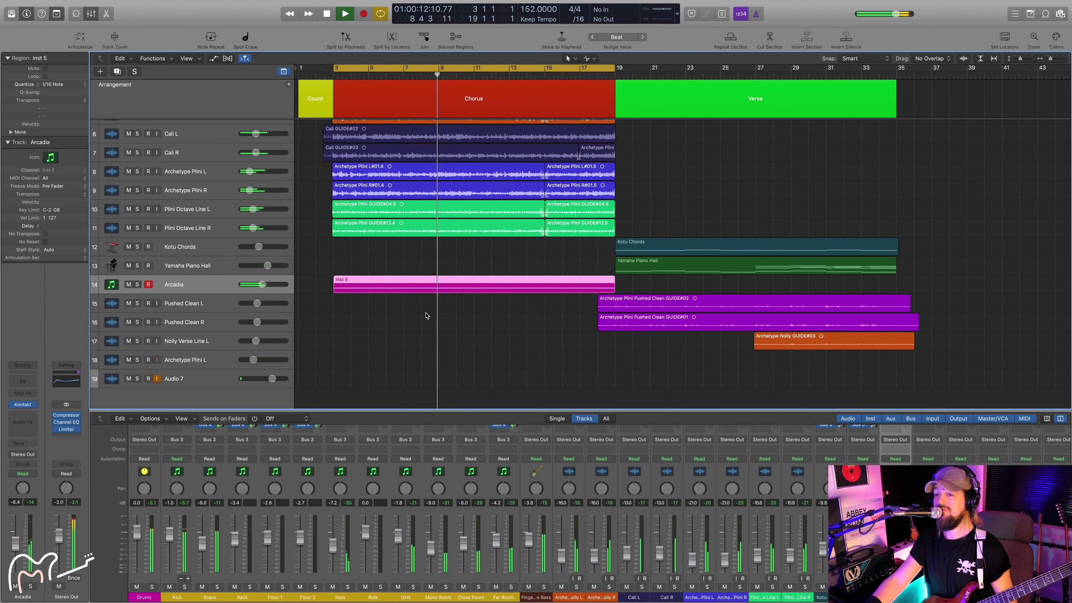
pyautogui.press('space')
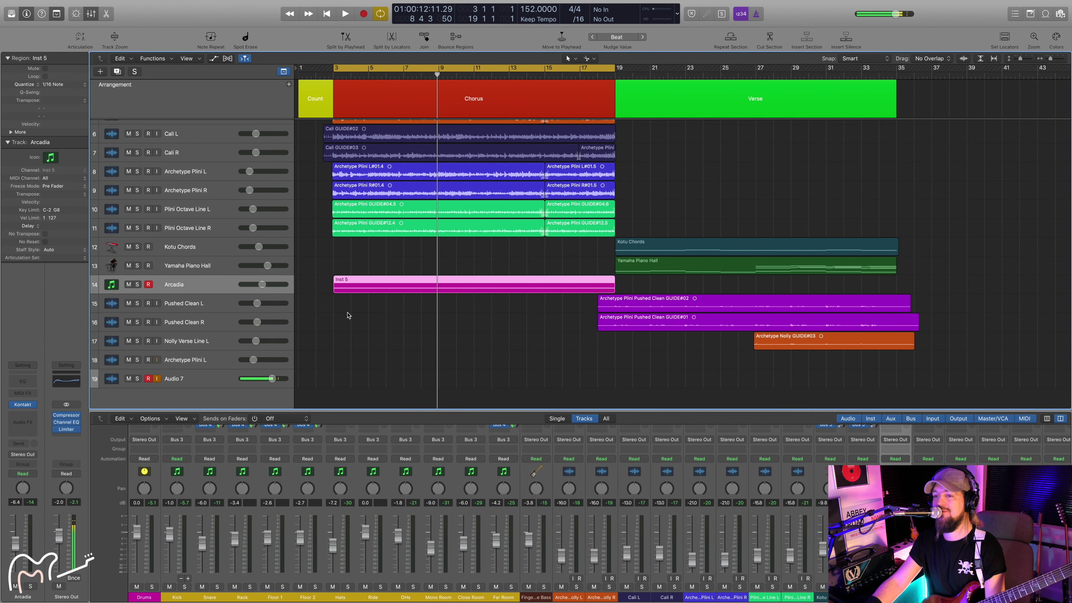
pyautogui.press('s')
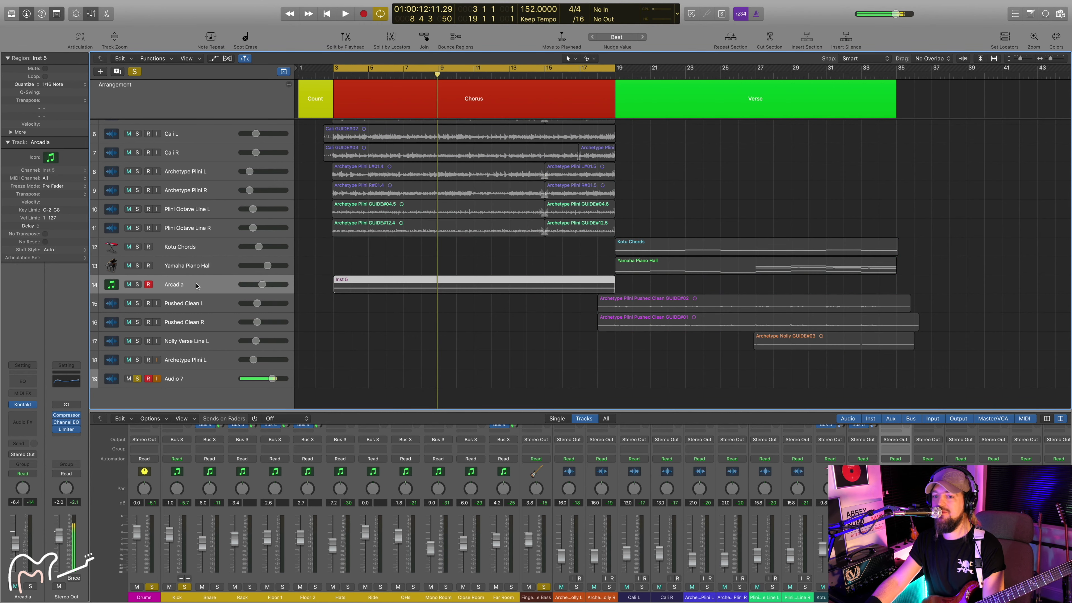
pyautogui.scroll(5, 339, 278)
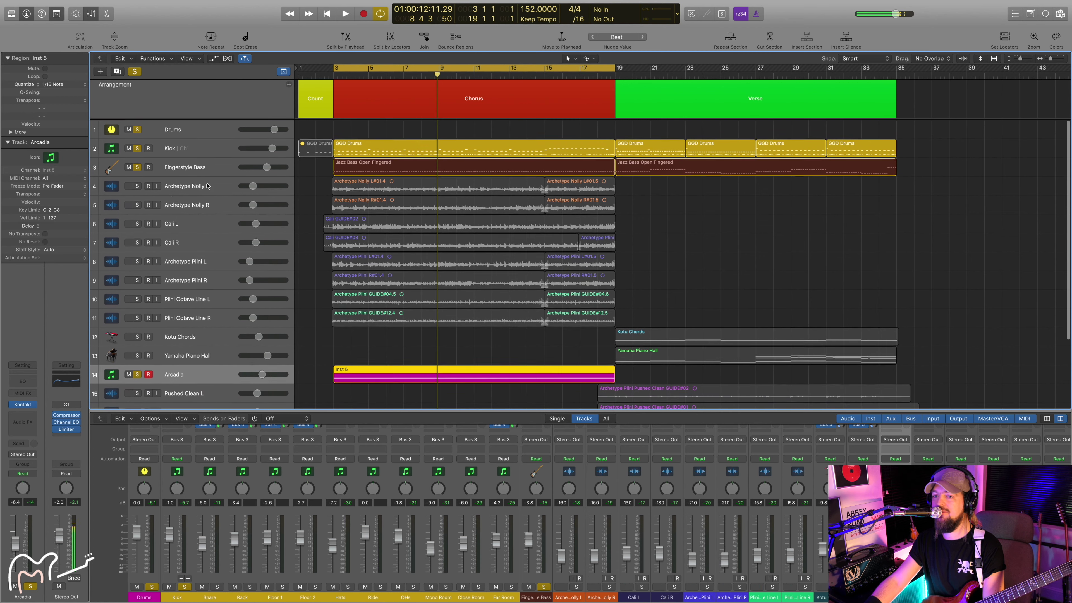
# Solo Archetype Nolly L and R and play the chorus from the cycle start
pyautogui.click(137, 186)
pyautogui.click(137, 204)
pyautogui.scroll(-5, 324, 252)
pyautogui.press('space')
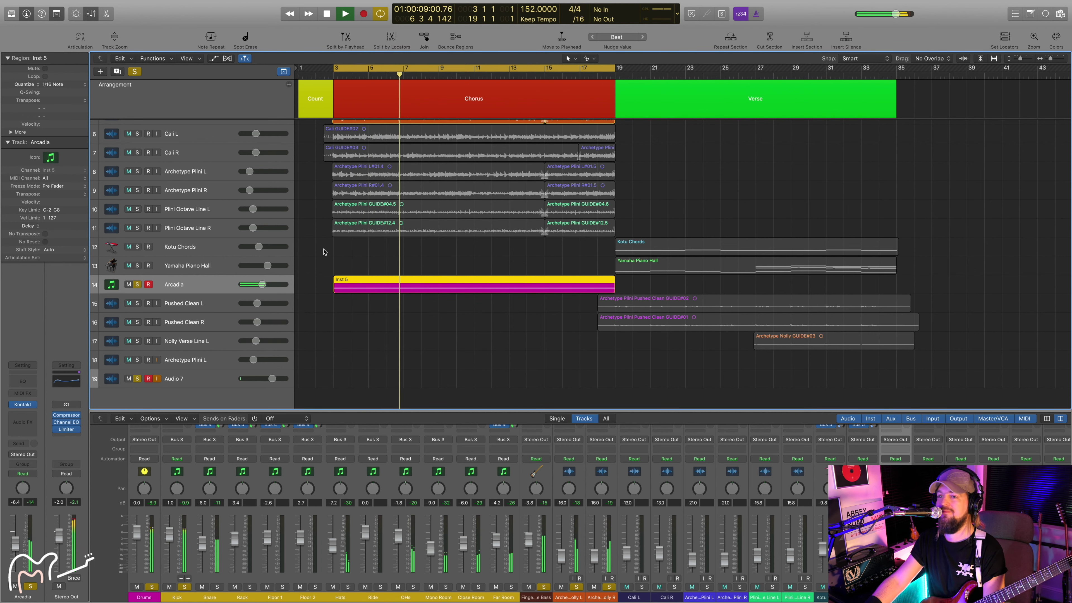
pyautogui.scroll(3, 323, 251)
pyautogui.scroll(1, 323, 252)
pyautogui.press('space')
# Toggle the Arcadia track's solo on and off to compare, then stop playback
pyautogui.scroll(-2, 345, 318)
pyautogui.press('s')
pyautogui.press('space')
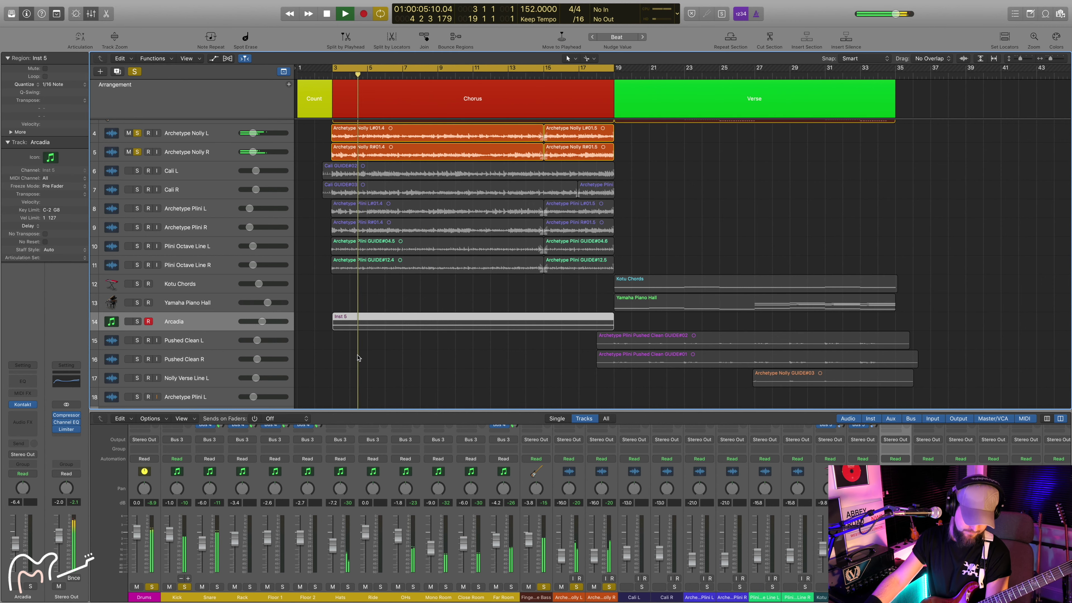
pyautogui.click(137, 322)
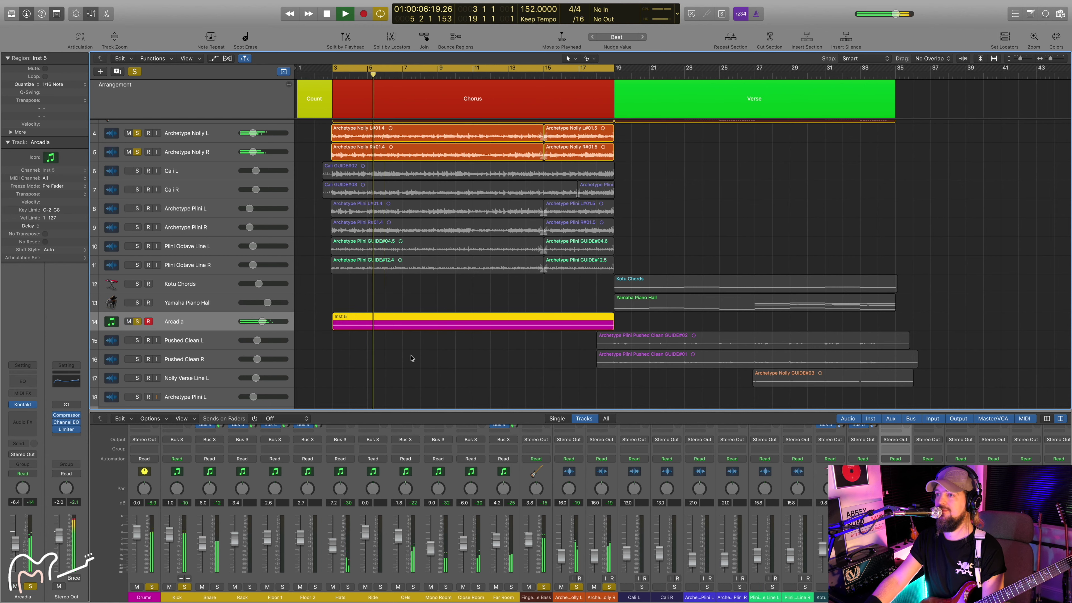
pyautogui.click(137, 322)
pyautogui.click(137, 322)
pyautogui.click(137, 322)
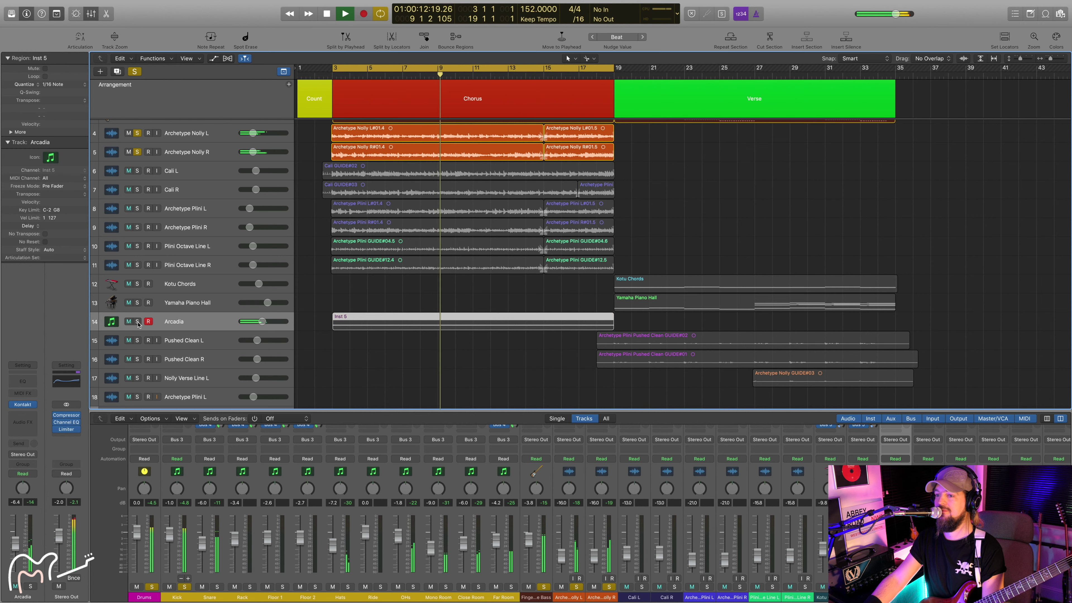
pyautogui.click(137, 322)
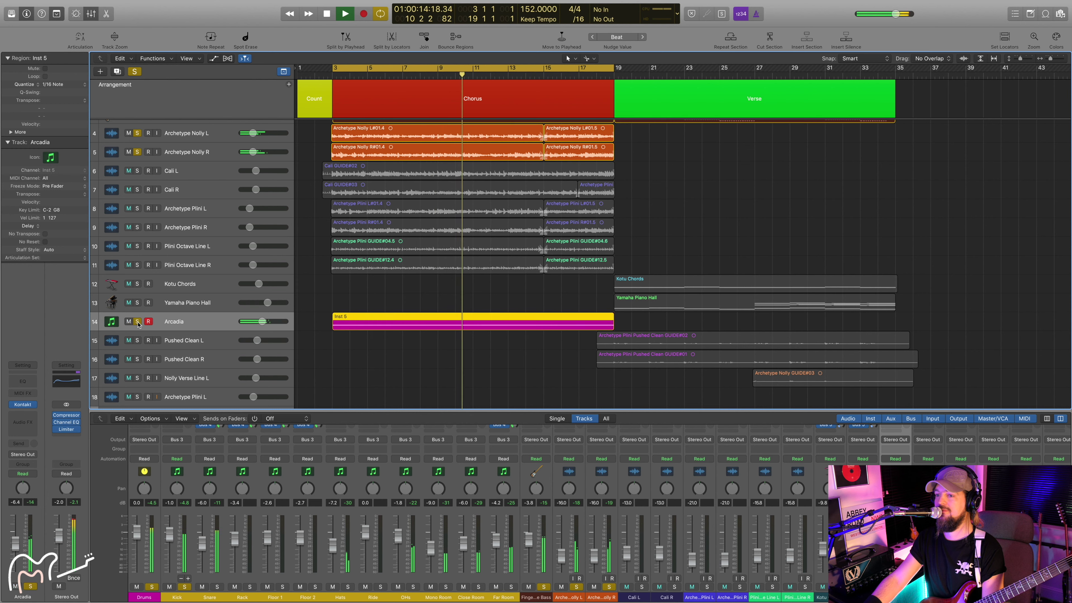
pyautogui.click(137, 322)
pyautogui.click(137, 322)
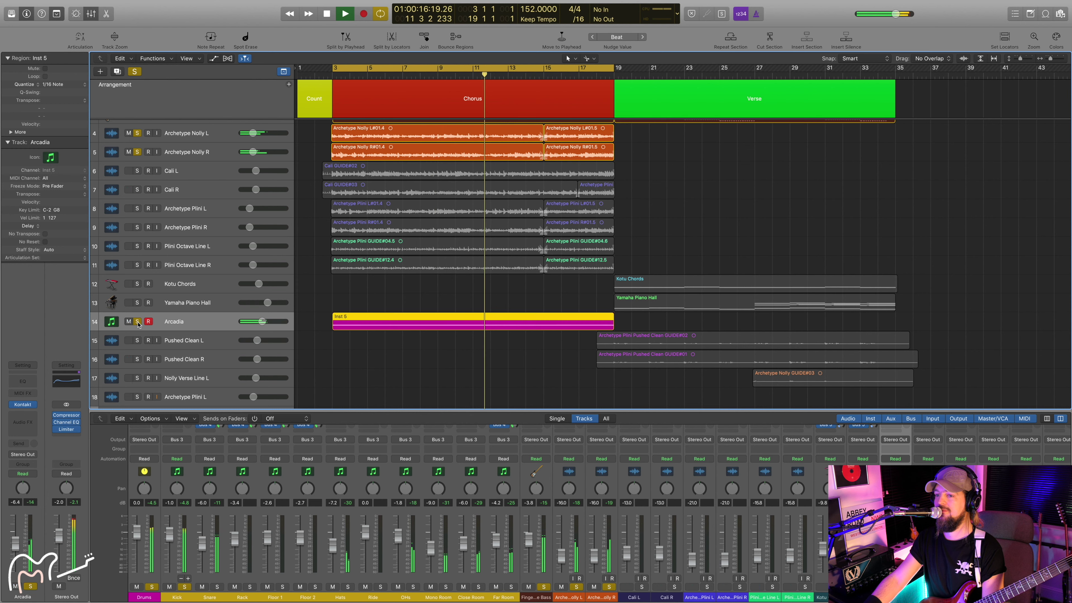
pyautogui.press('space')
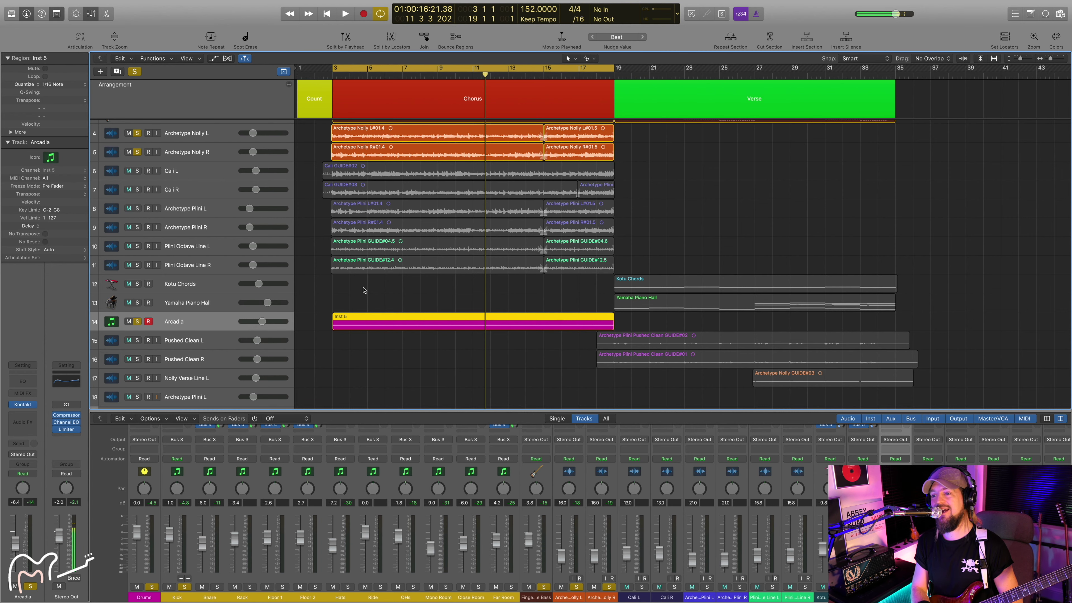
pyautogui.scroll(3, 363, 289)
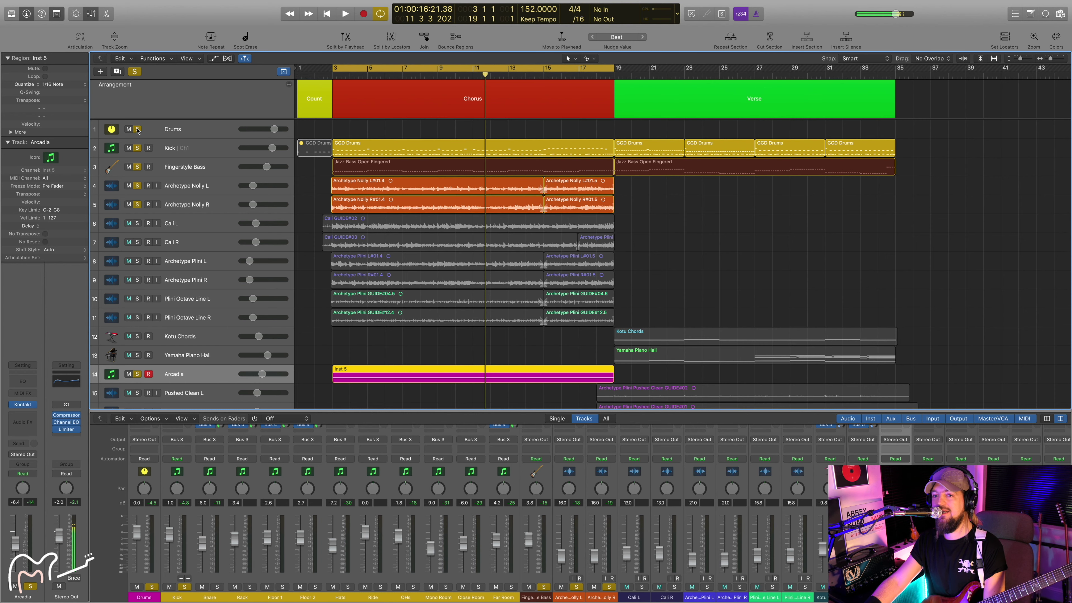
# Unsolo the drums, bass and Nolly tracks (tracks 1–5) in one drag
pyautogui.moveTo(138, 129); pyautogui.dragTo(137, 204)
pyautogui.scroll(-5, 366, 252)
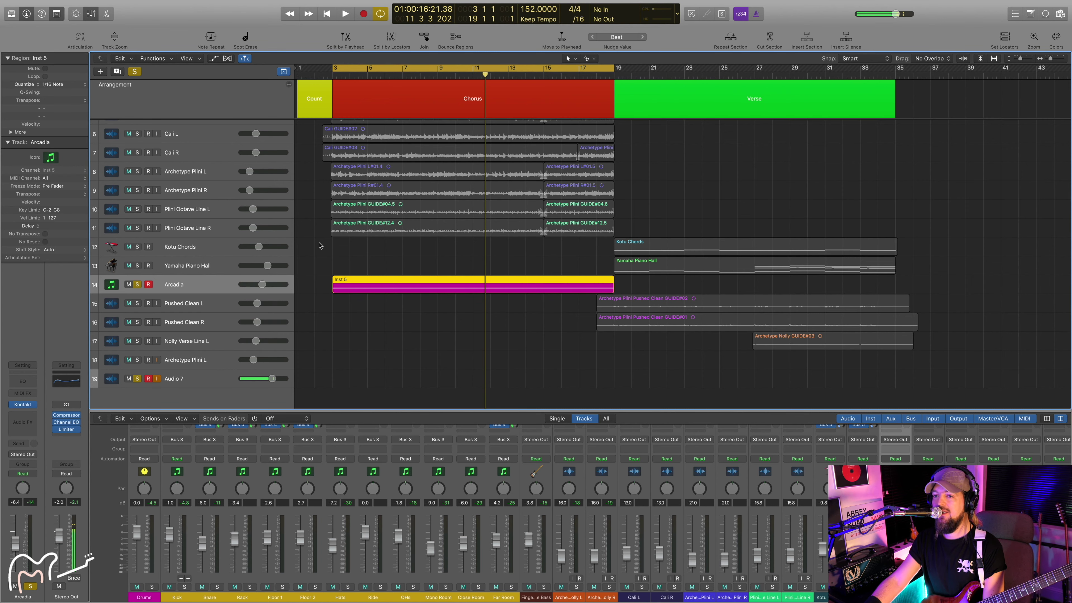
pyautogui.scroll(5, 366, 267)
pyautogui.scroll(-5, 373, 326)
pyautogui.click(137, 284)
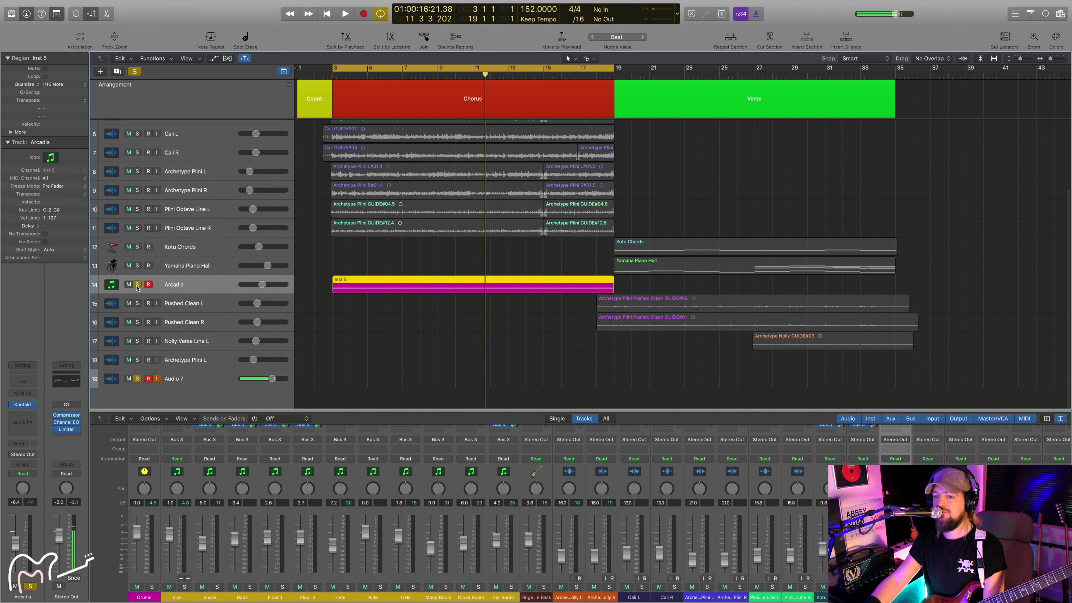
pyautogui.click(137, 378)
pyautogui.scroll(5, 348, 288)
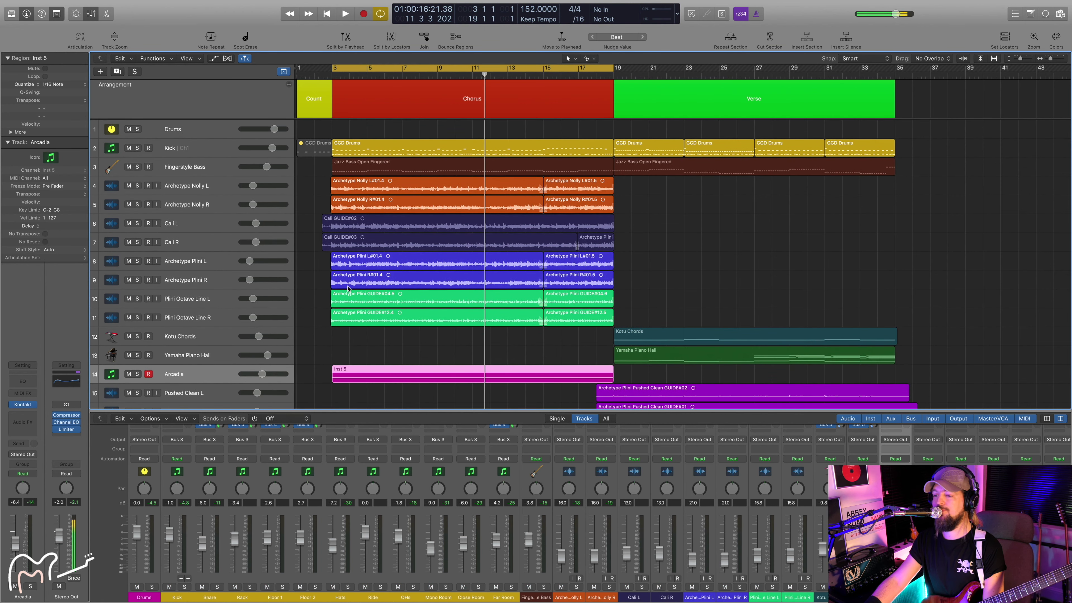
pyautogui.scroll(-2, 348, 288)
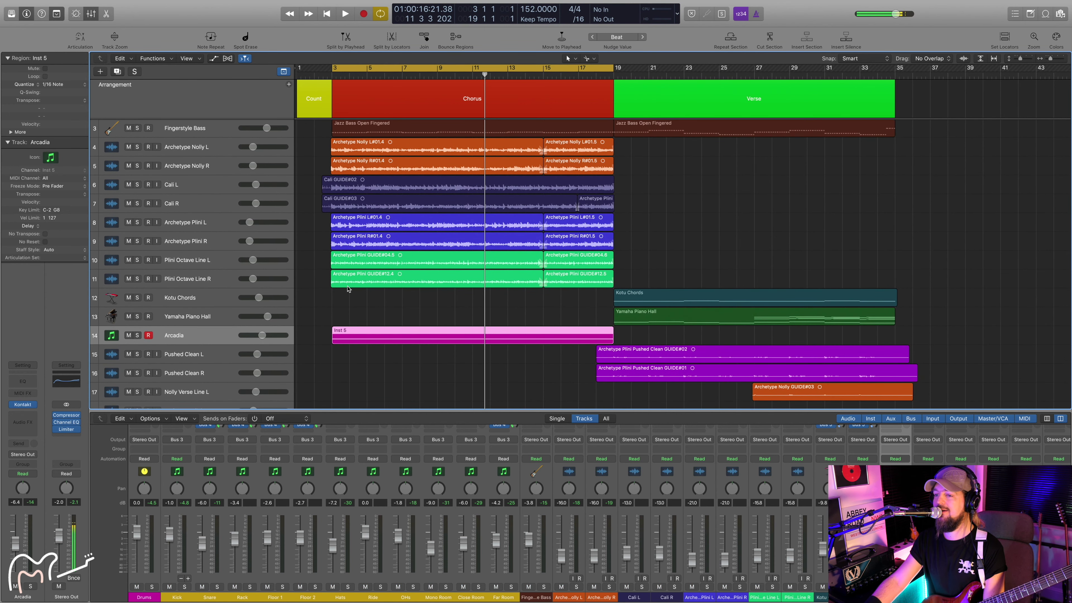
# Select both Archetype Nolly L regions in the chorus, after briefly selecting the Nolly R pair
pyautogui.scroll(-3, 348, 288)
pyautogui.scroll(5, 348, 288)
pyautogui.scroll(-2, 348, 288)
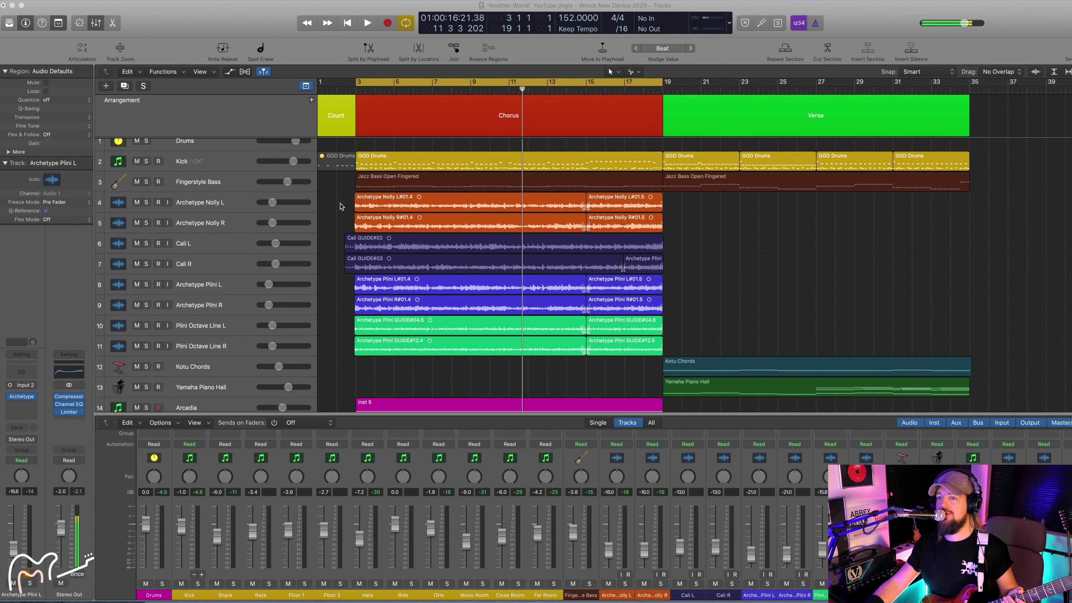
pyautogui.click(351, 204)
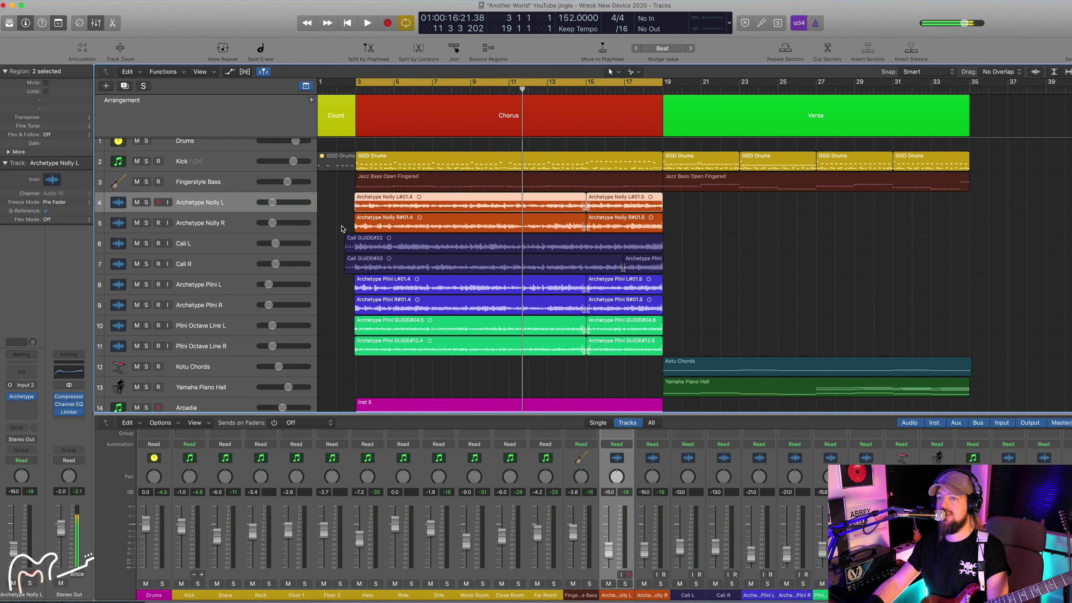
pyautogui.moveTo(333, 227); pyautogui.dragTo(632, 225)
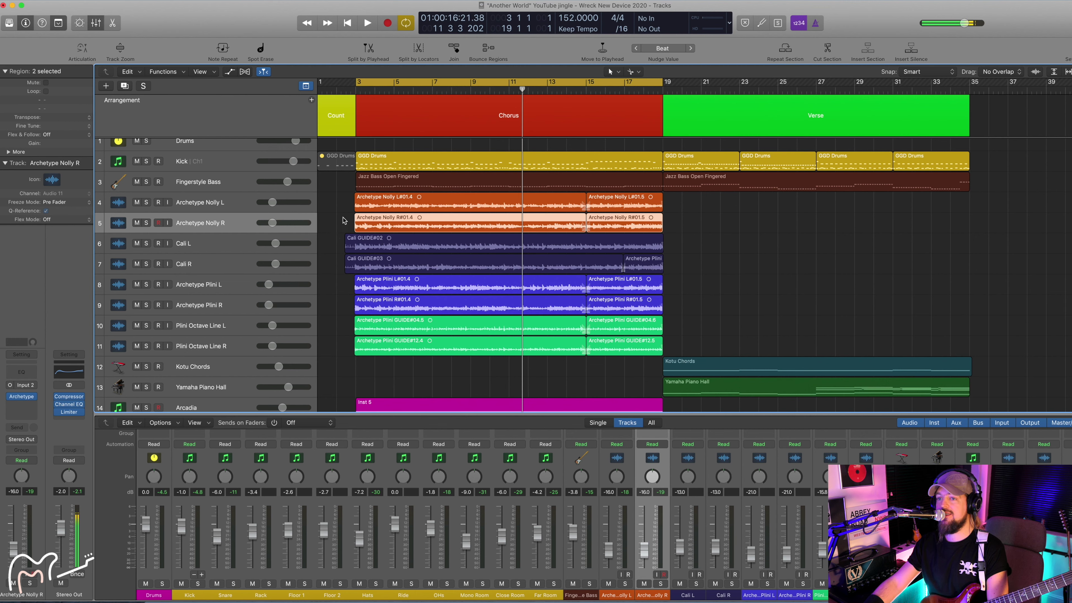
pyautogui.moveTo(335, 204); pyautogui.dragTo(665, 209)
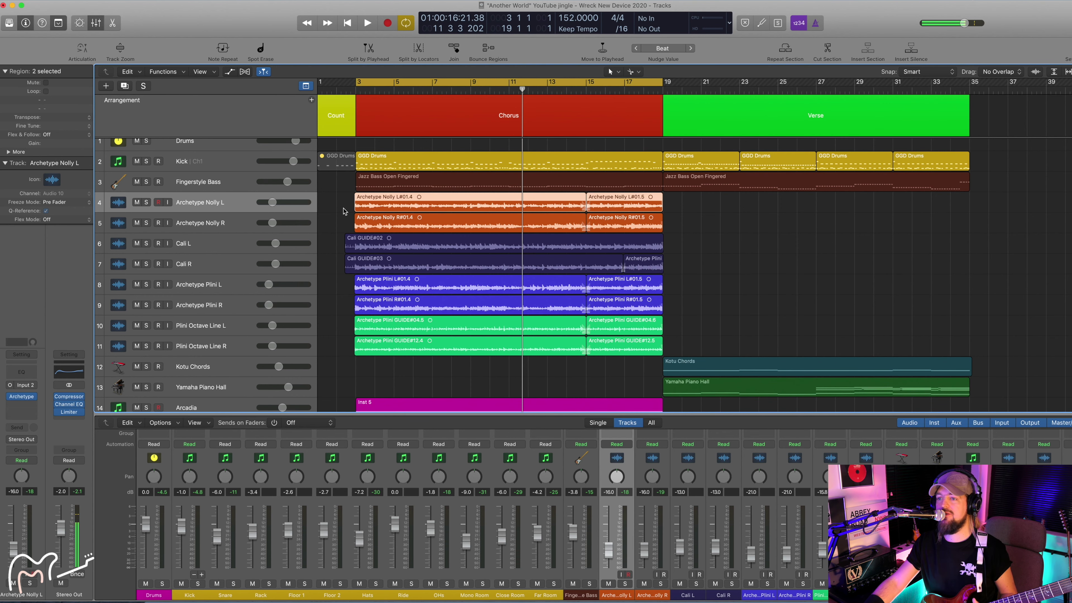
pyautogui.scroll(-1, 343, 217)
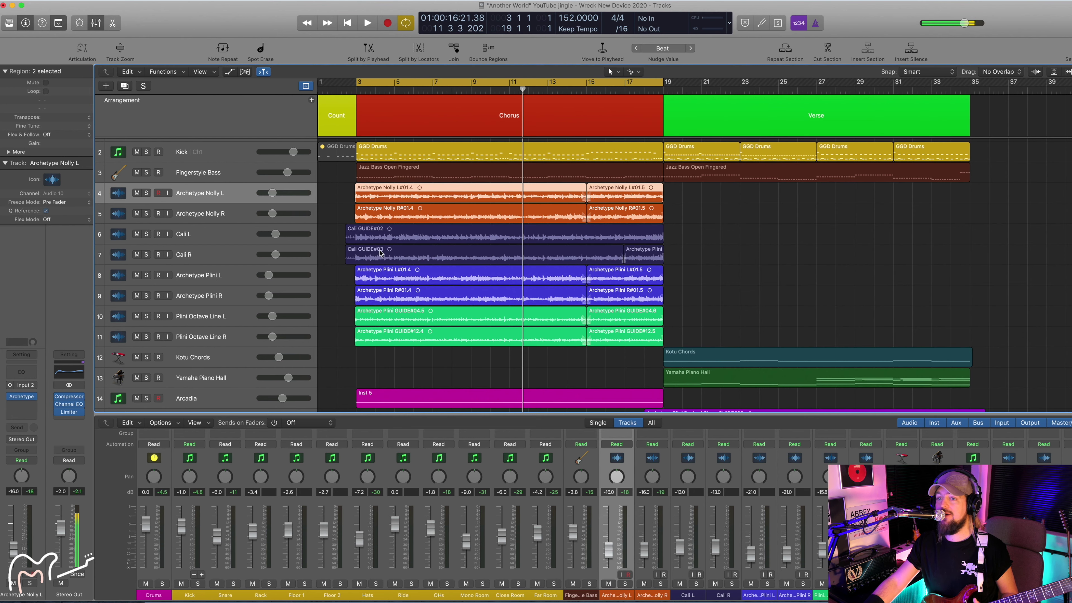
pyautogui.click(384, 92)
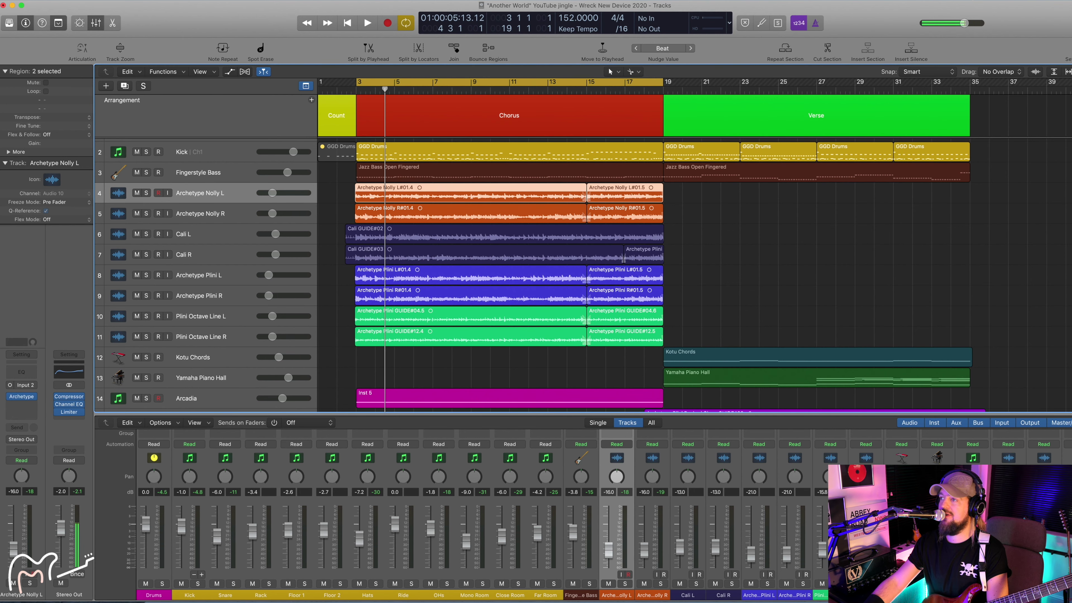
pyautogui.press('super+Right')
pyautogui.press('super+Right')
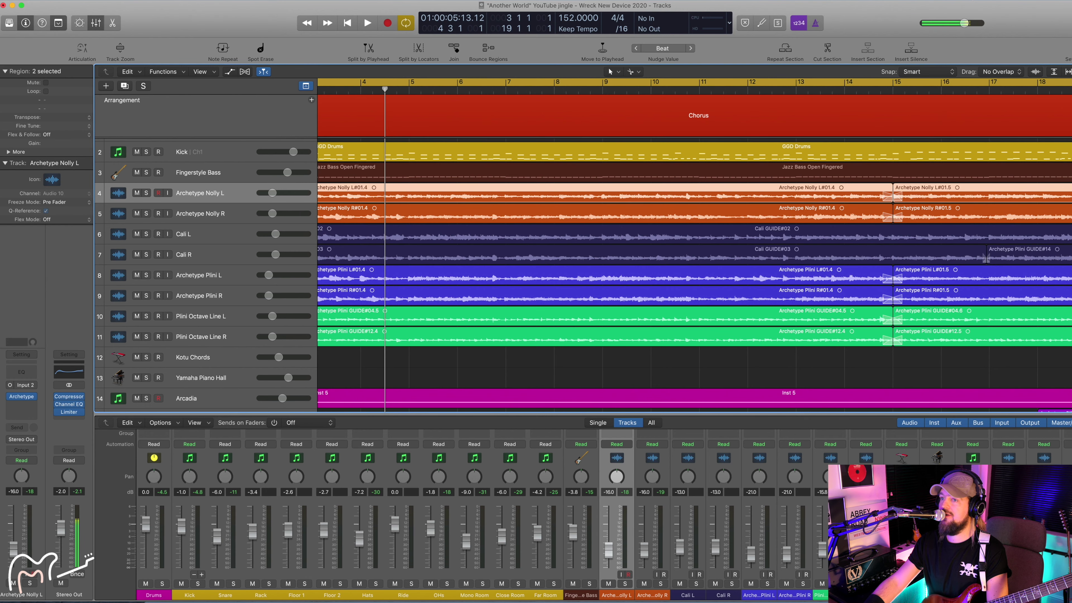
pyautogui.press('super+Down')
pyautogui.press('super+Down')
pyautogui.press('super+Down')
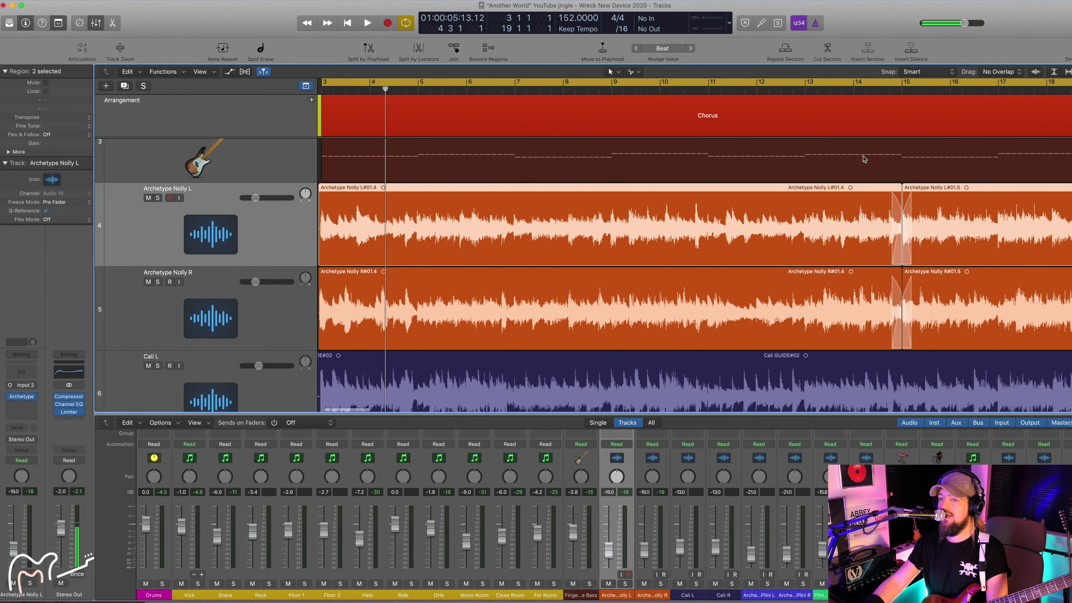
pyautogui.hscroll(-3, 494, 97)
pyautogui.scroll(3, 494, 97)
pyautogui.scroll(-2, 495, 97)
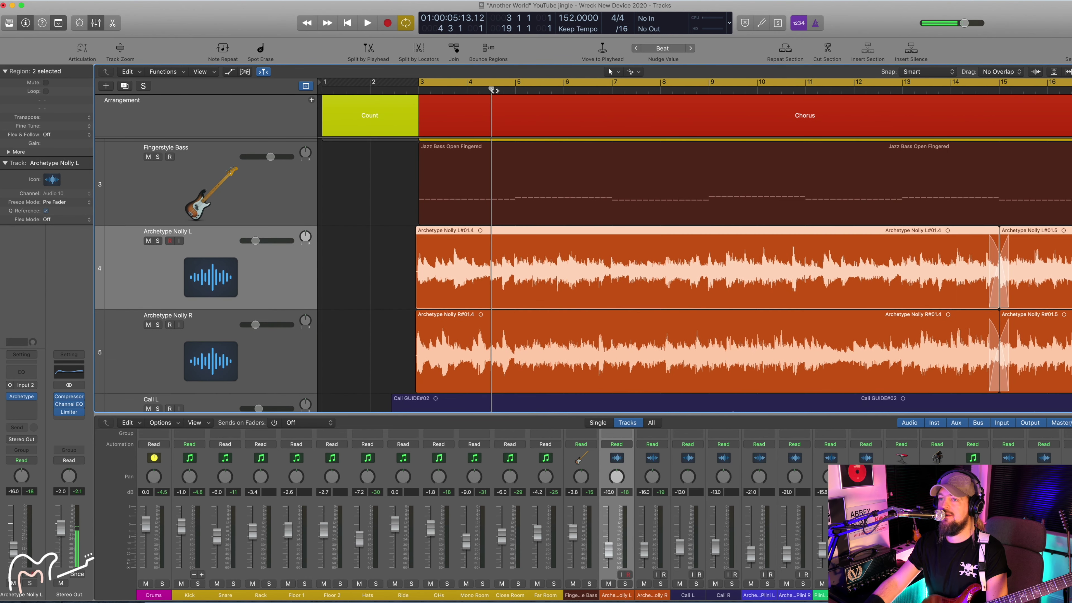
pyautogui.moveTo(492, 89)
pyautogui.mouseDown()
pyautogui.moveTo(481, 90)
pyautogui.moveTo(550, 90)
pyautogui.moveTo(472, 90)
pyautogui.mouseUp()
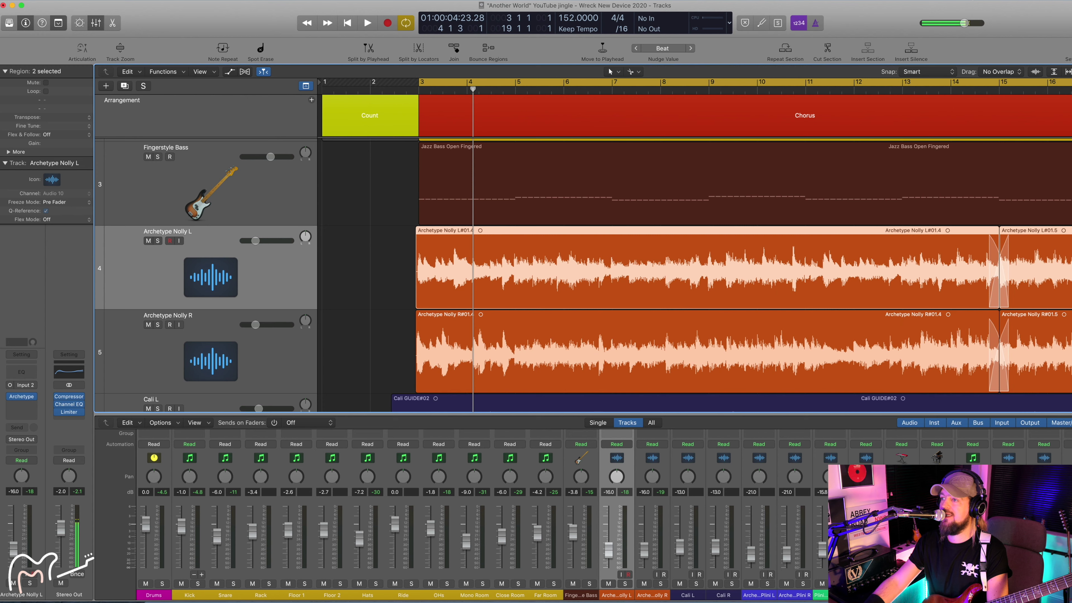
pyautogui.hotkey('ctrl', 'alt', 'Up')
pyautogui.hotkey('ctrl', 'alt', 'Up')
pyautogui.hotkey('ctrl', 'alt', 'Up')
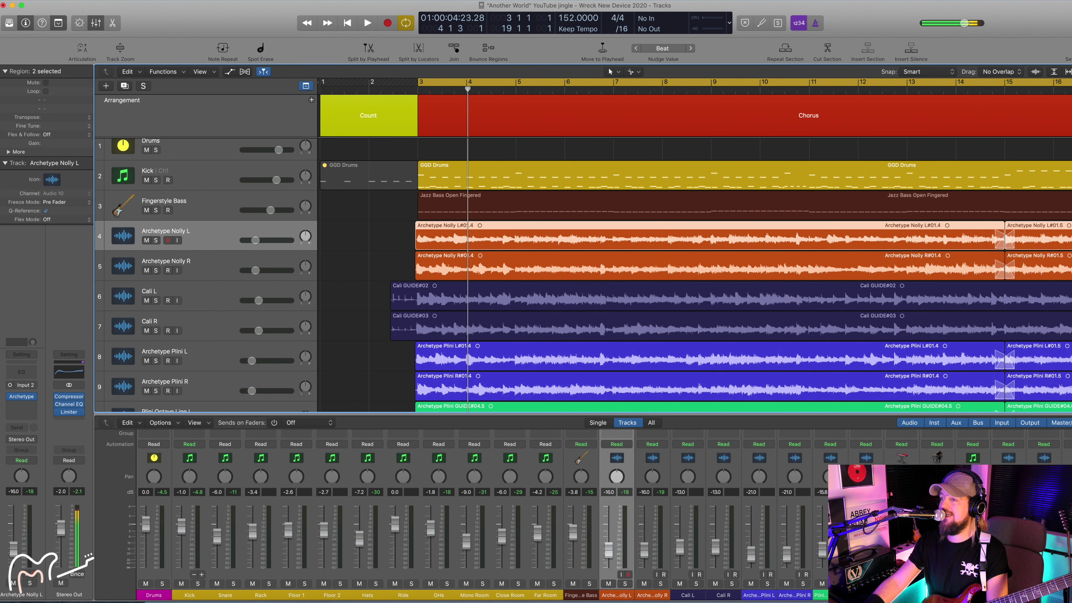
pyautogui.hotkey('ctrl', 'alt', 'Left')
pyautogui.hotkey('ctrl', 'alt', 'Left')
pyautogui.hotkey('ctrl', 'alt', 'Left')
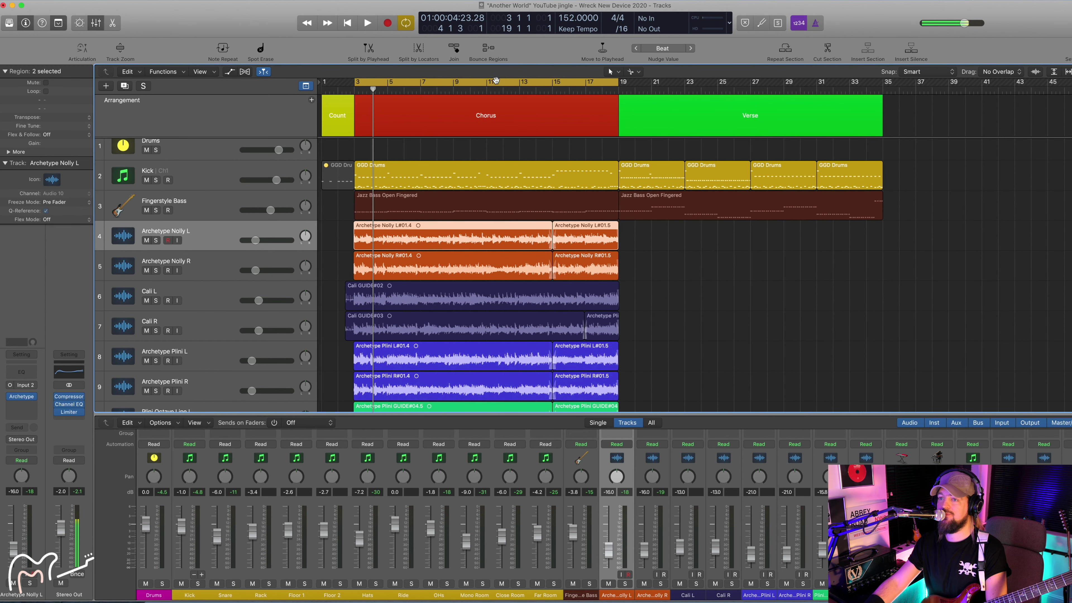
pyautogui.moveTo(459, 83); pyautogui.dragTo(723, 82)
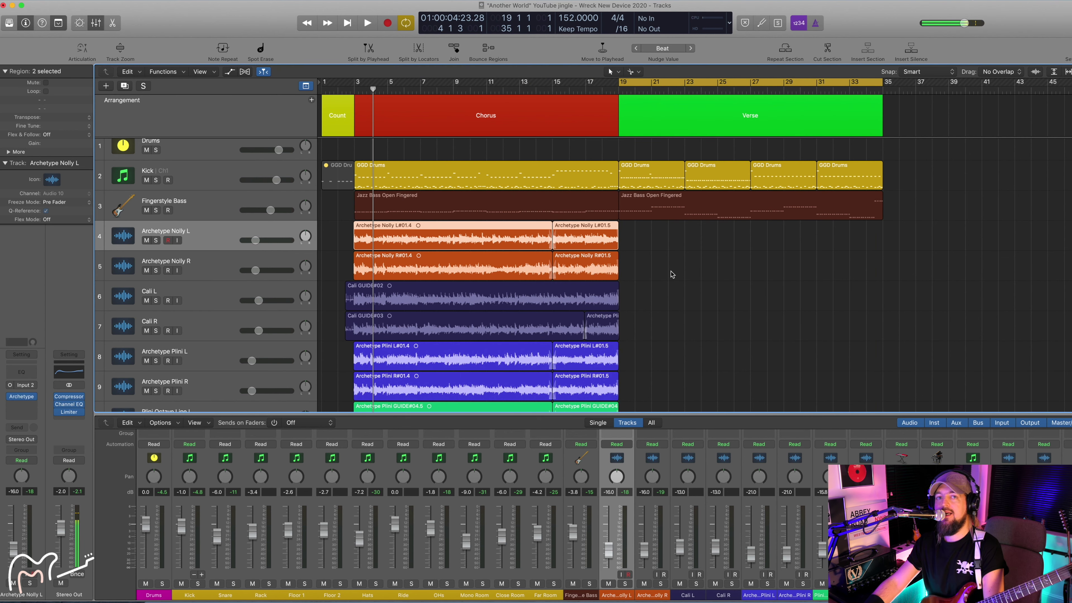
pyautogui.scroll(-3, 653, 254)
pyautogui.scroll(-8, 653, 254)
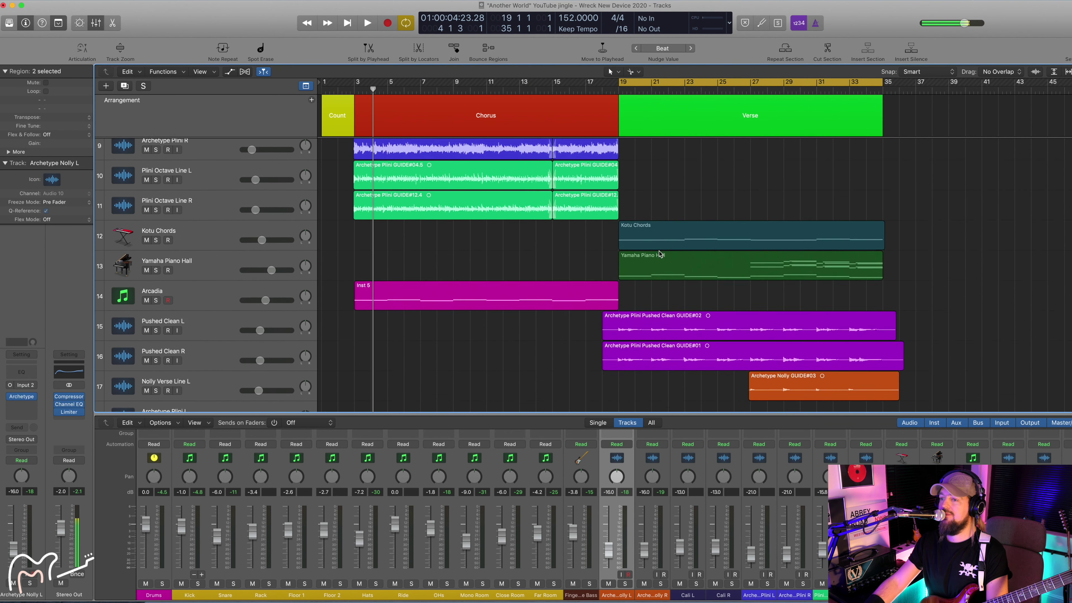
pyautogui.hscroll(3, 599, 287)
pyautogui.hscroll(2, 599, 287)
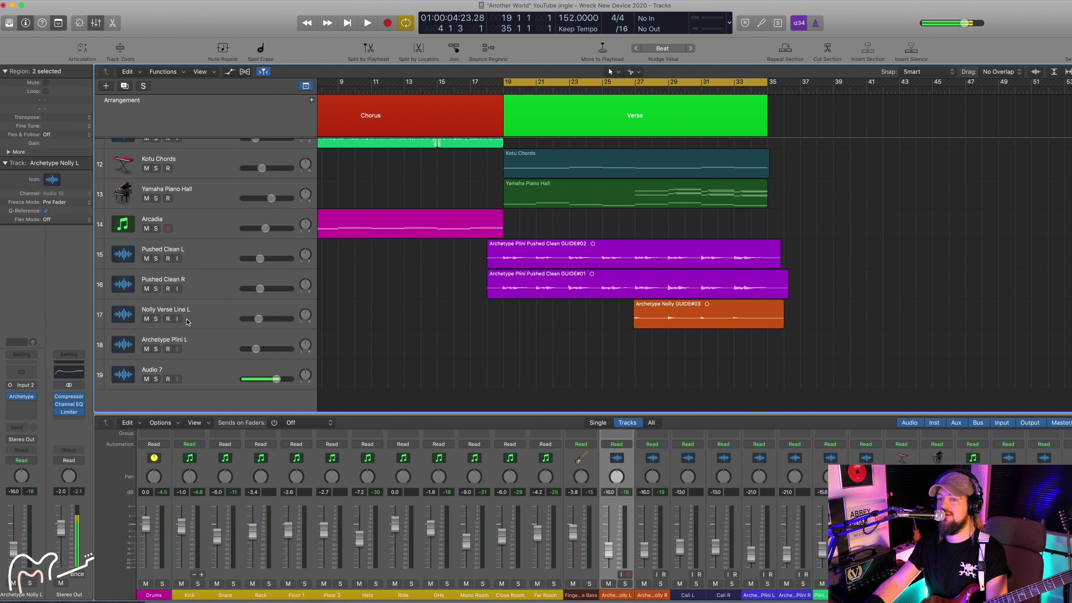
pyautogui.click(157, 380)
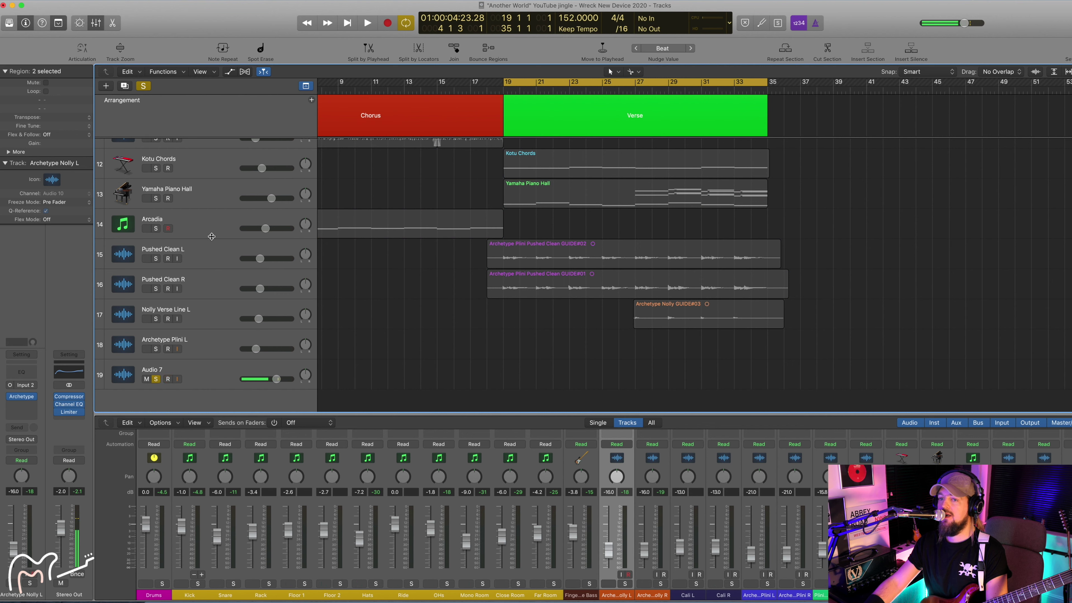
pyautogui.click(156, 258)
pyautogui.click(155, 288)
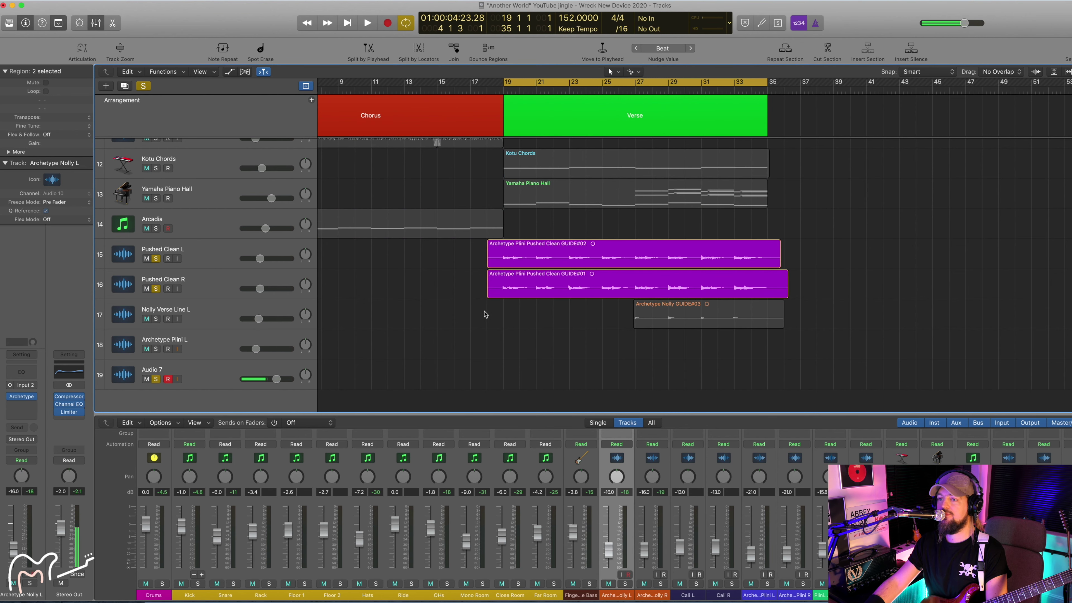
# Play the verse from bar 19 with Pushed Clean L and R soloed
pyautogui.hscroll(-3, 486, 317)
pyautogui.press('space')
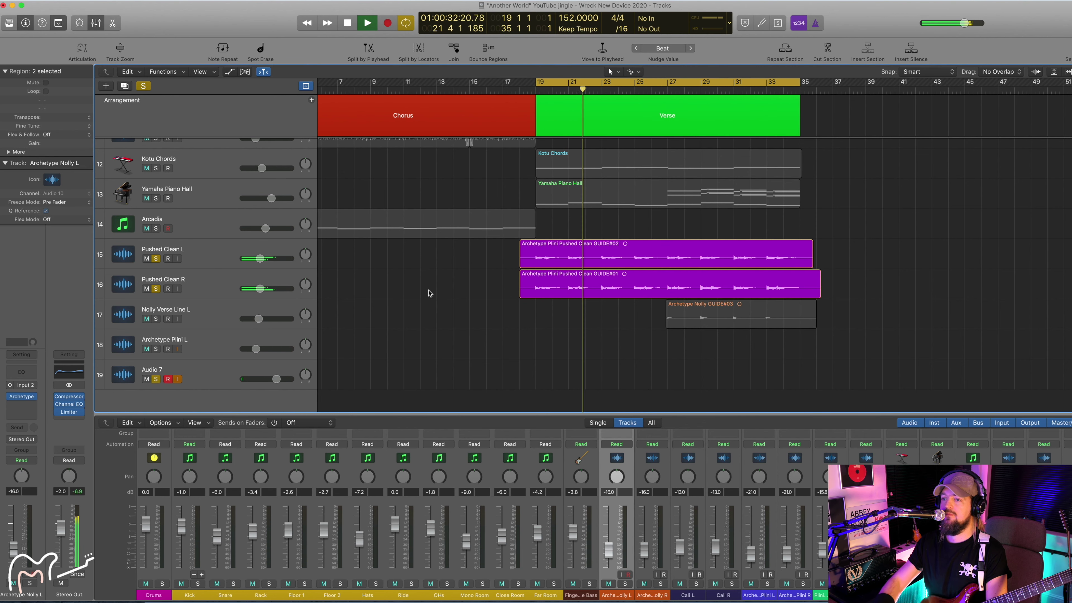
pyautogui.hscroll(15, 429, 293)
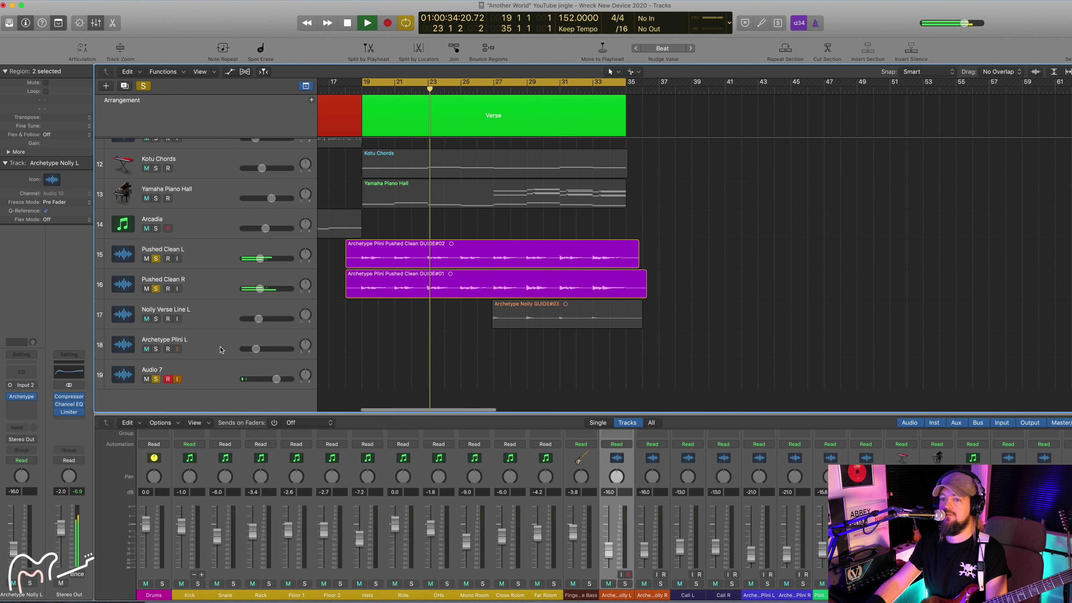
pyautogui.click(207, 353)
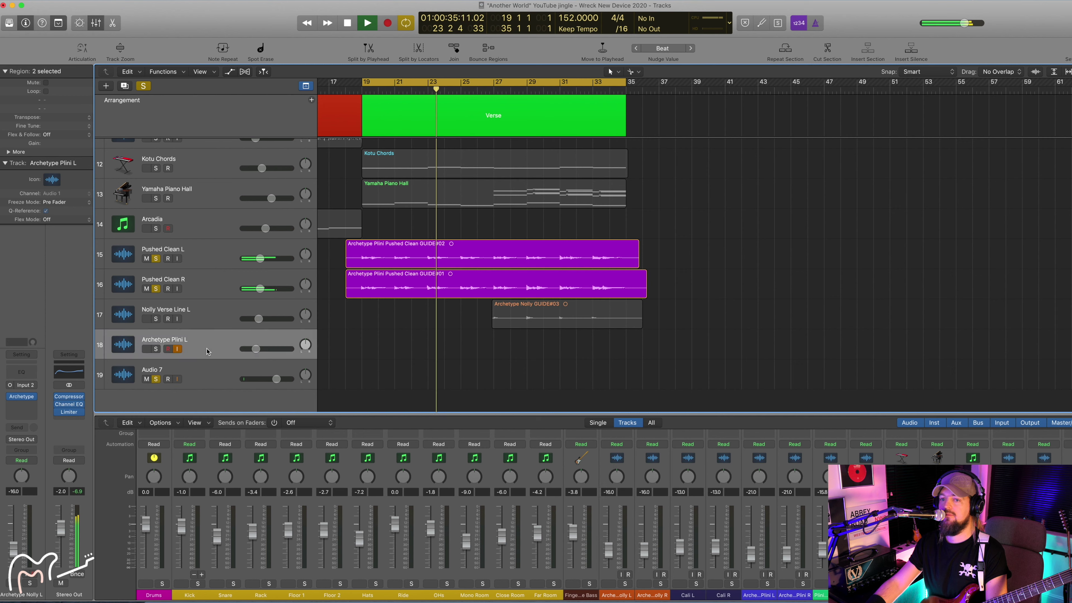
pyautogui.click(22, 397)
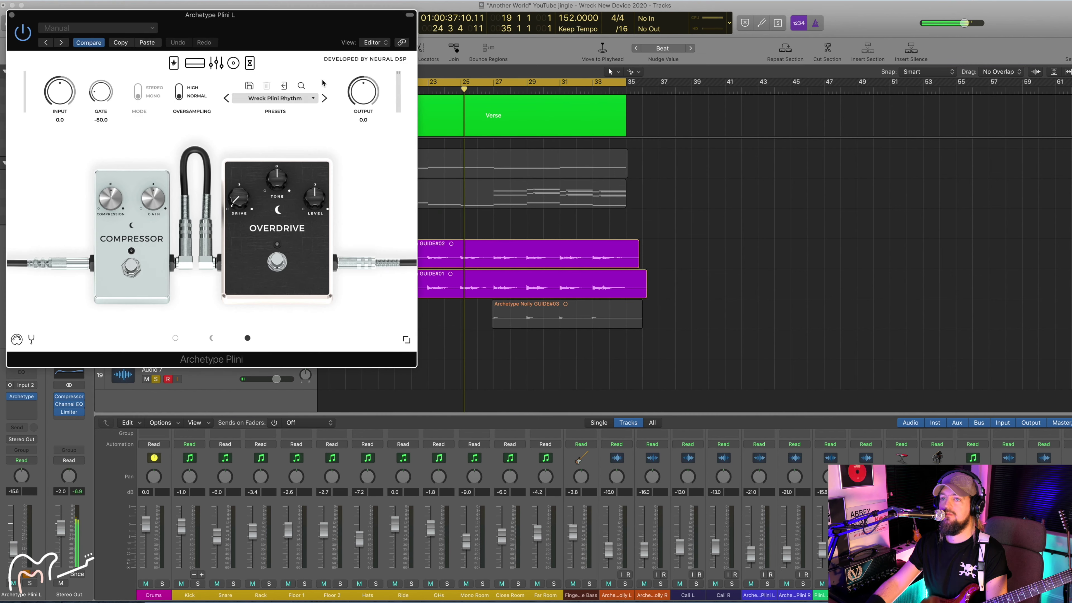
# Load the User > Plini Pushed Clean preset into Archetype Plini on the Archetype Plini L track
pyautogui.moveTo(203, 26); pyautogui.dragTo(872, 33)
pyautogui.click(937, 106)
pyautogui.moveTo(931, 159)
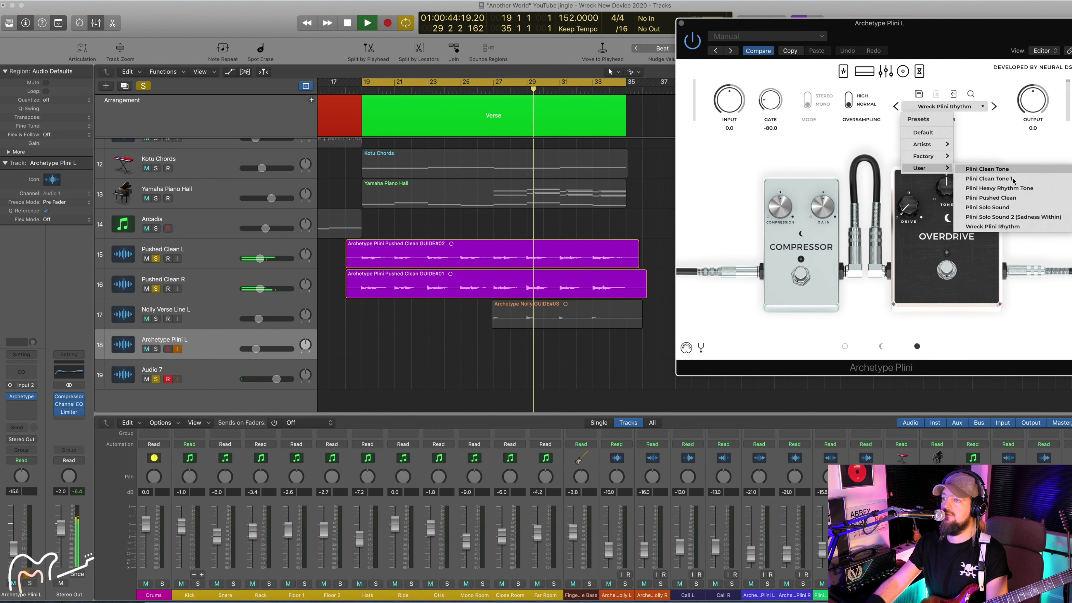
pyautogui.click(1000, 198)
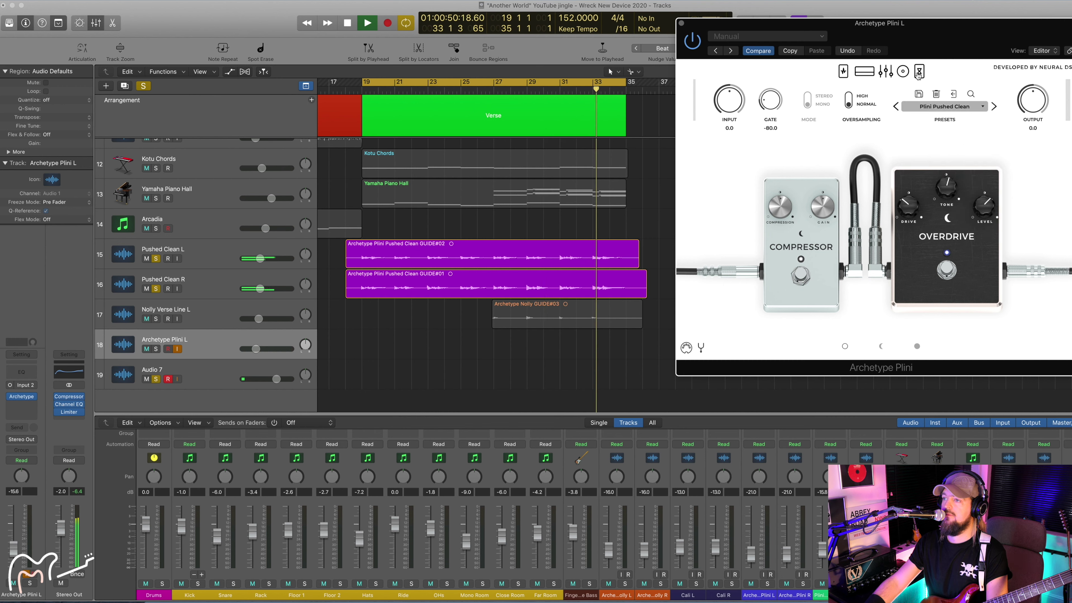
pyautogui.click(919, 71)
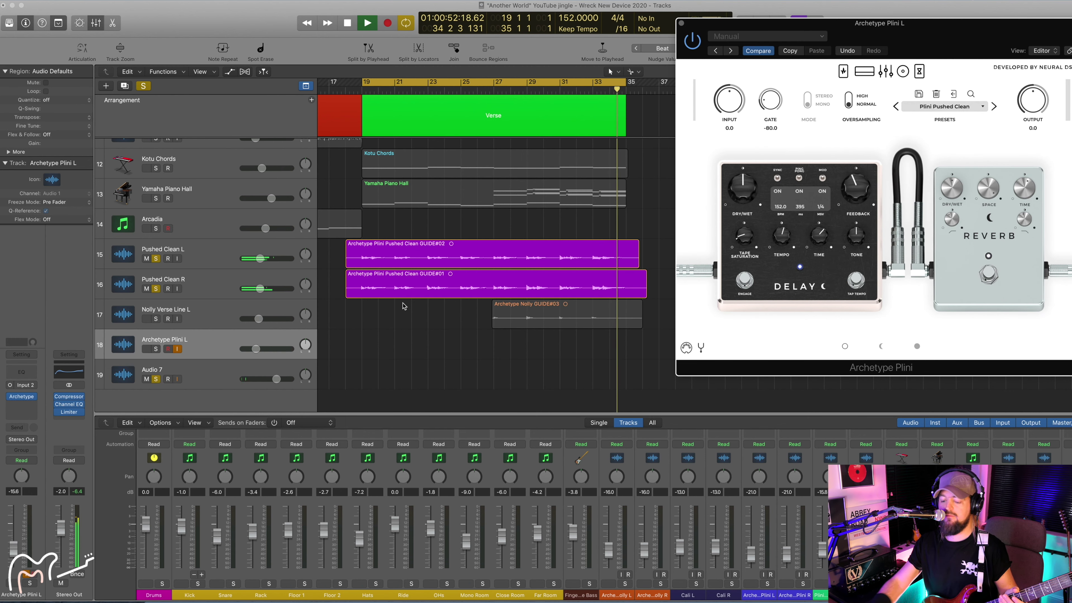
pyautogui.press('space')
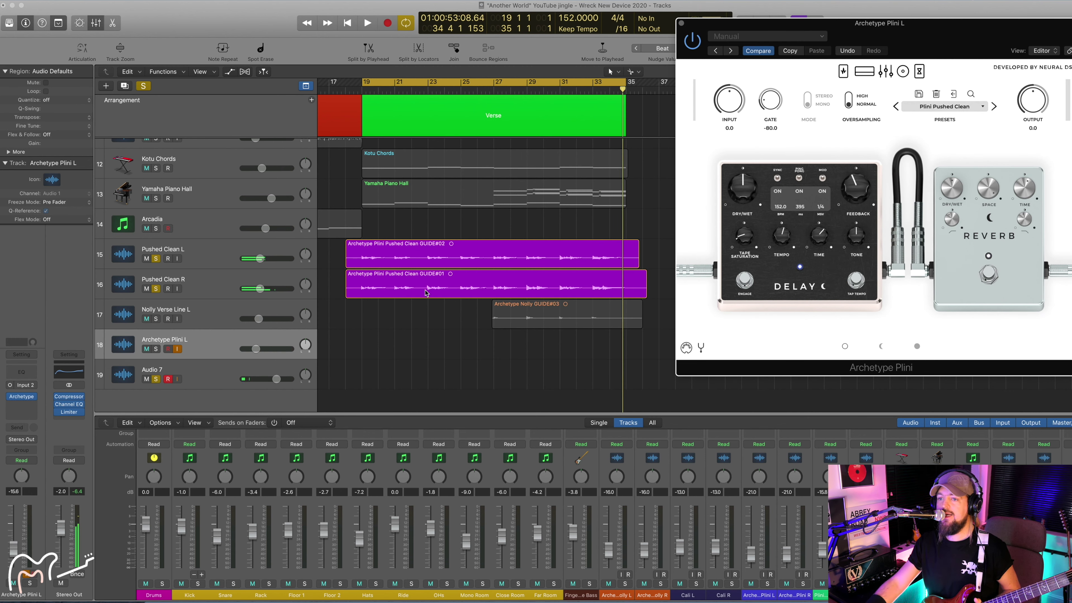
pyautogui.hscroll(-3, 423, 264)
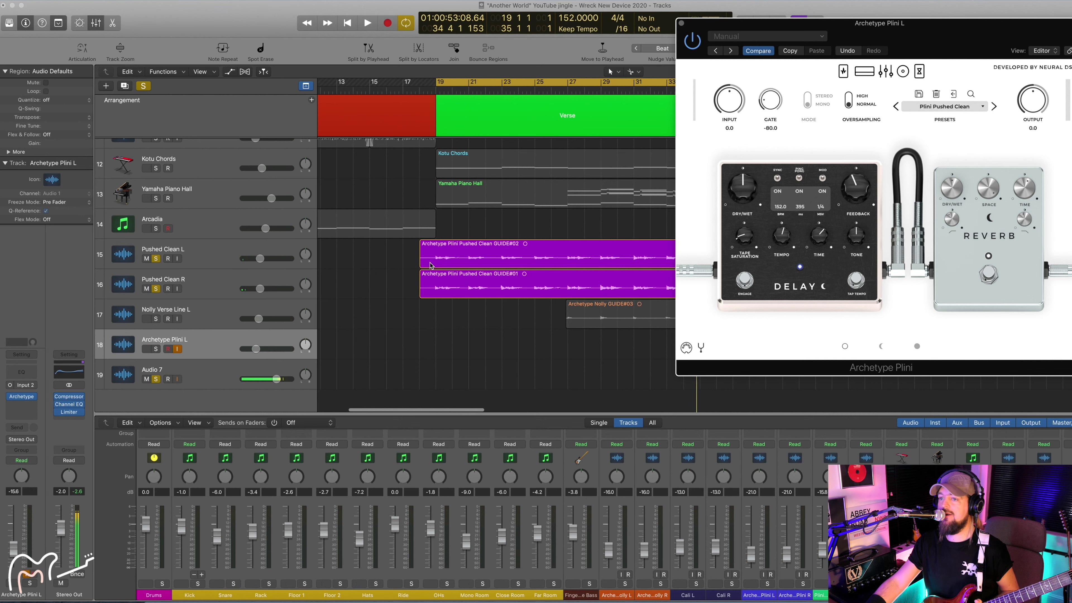
pyautogui.hscroll(2, 431, 265)
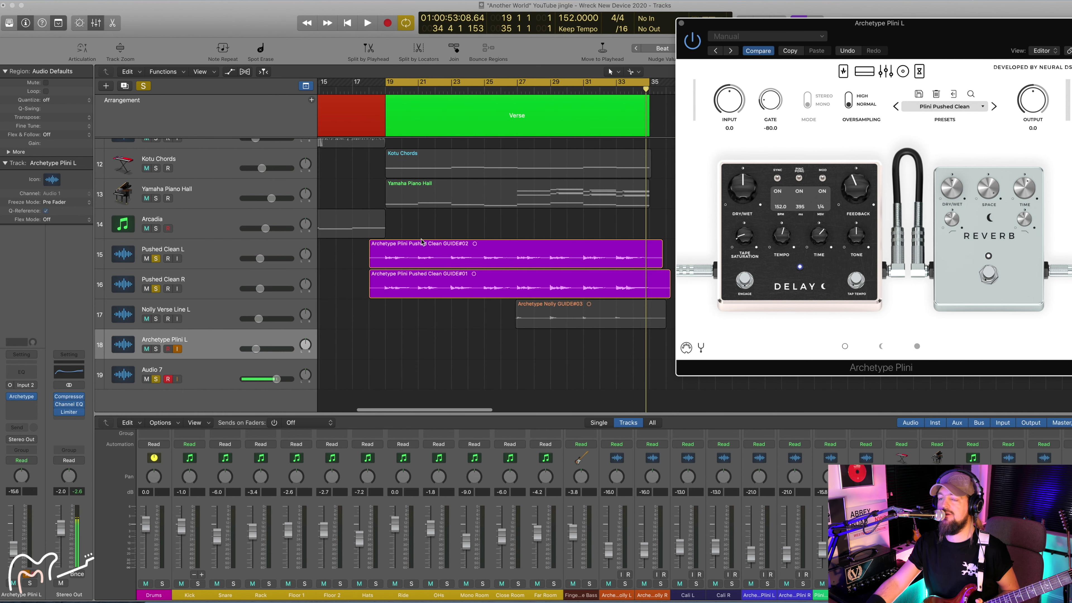
pyautogui.scroll(1, 408, 244)
pyautogui.scroll(3, 370, 269)
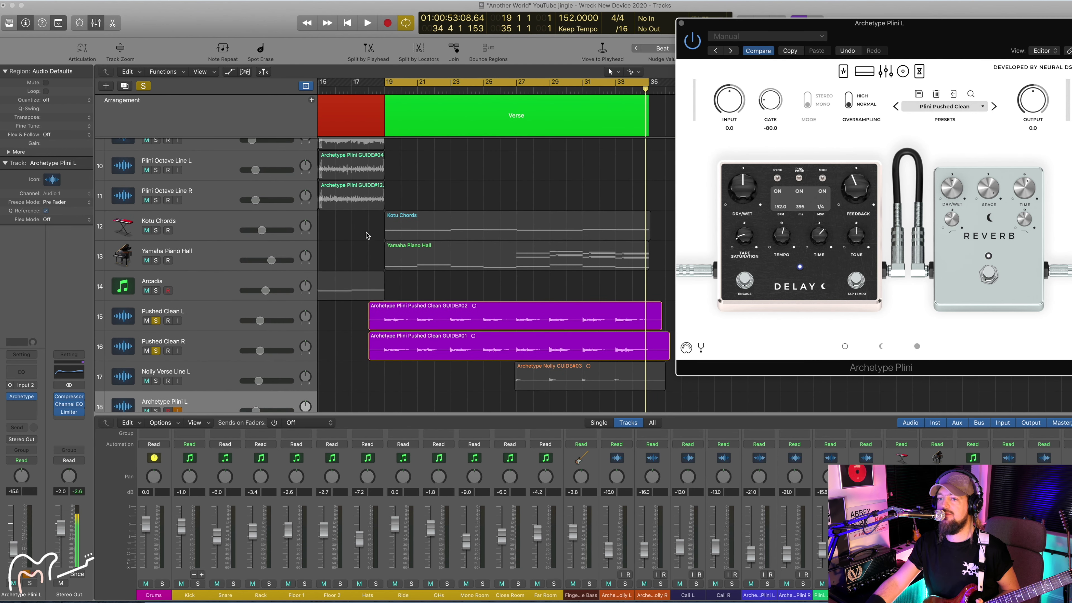
pyautogui.scroll(-3, 369, 266)
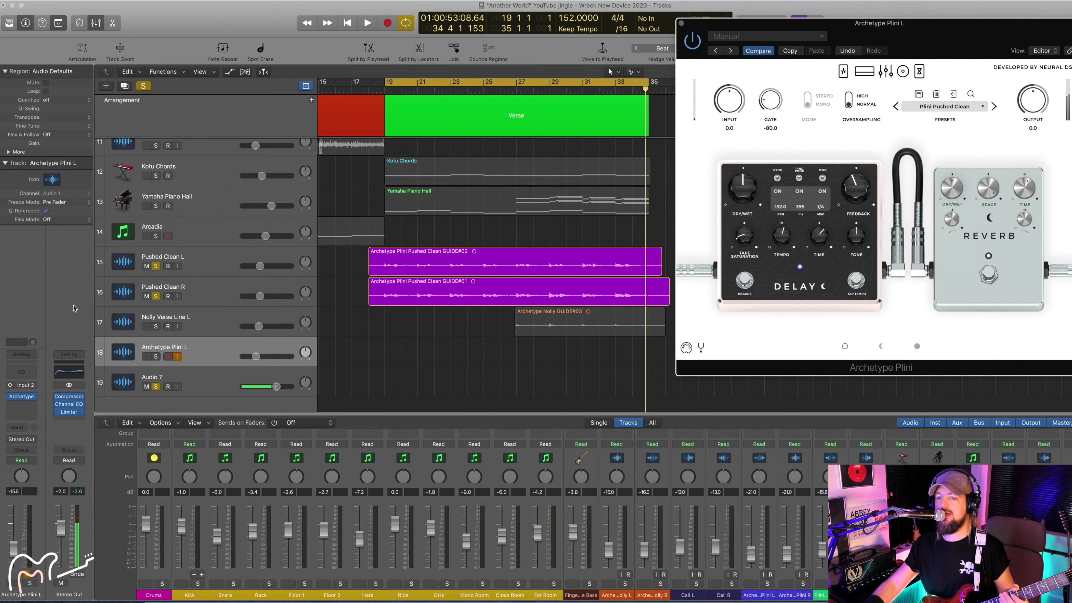
pyautogui.click(157, 357)
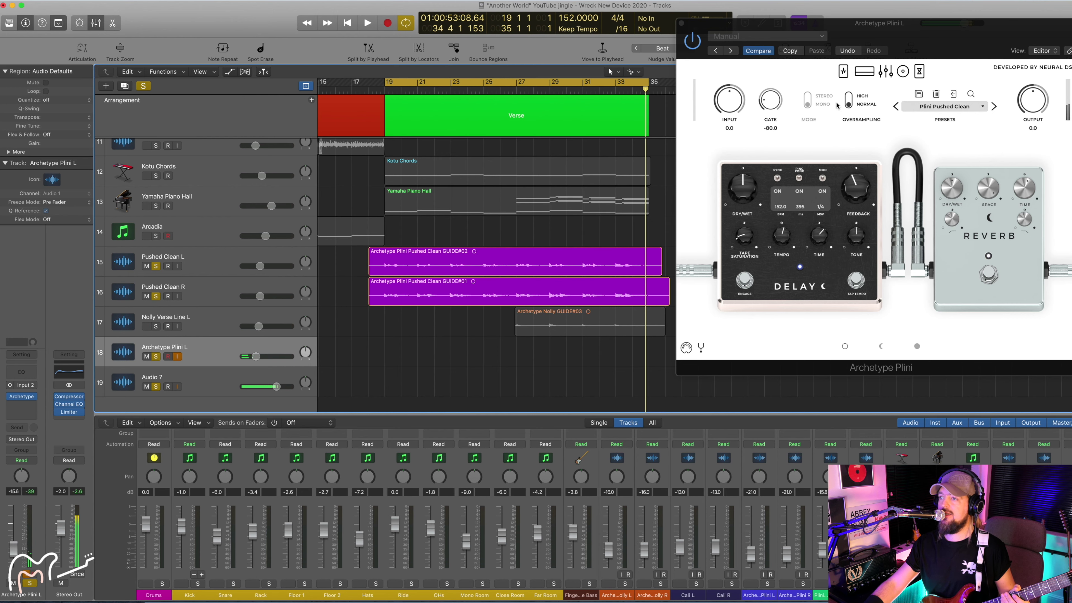
pyautogui.moveTo(928, 27); pyautogui.dragTo(954, 30)
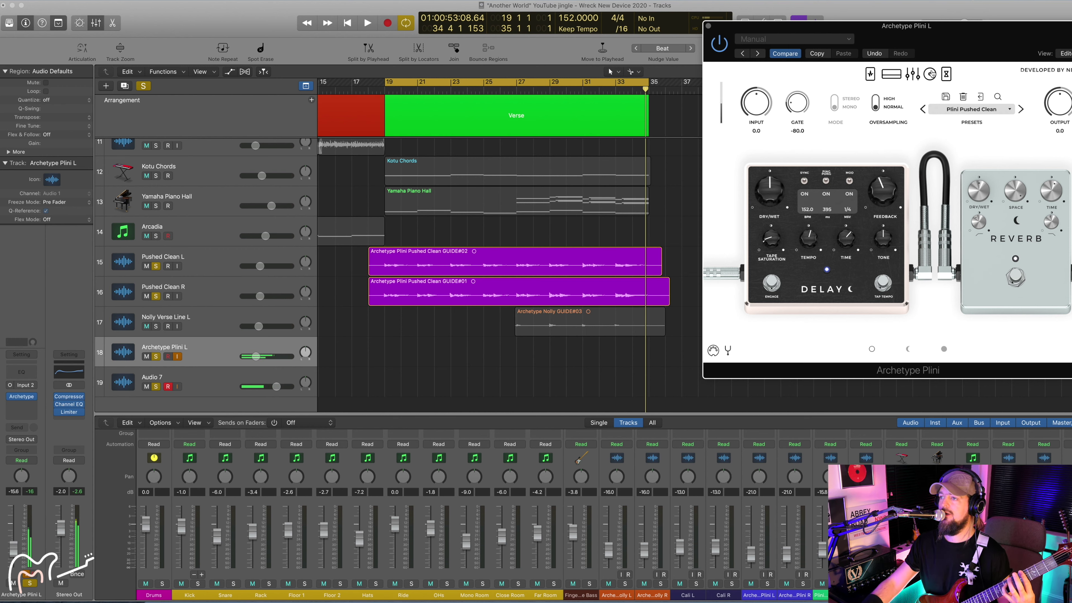
pyautogui.hscroll(3, 817, 304)
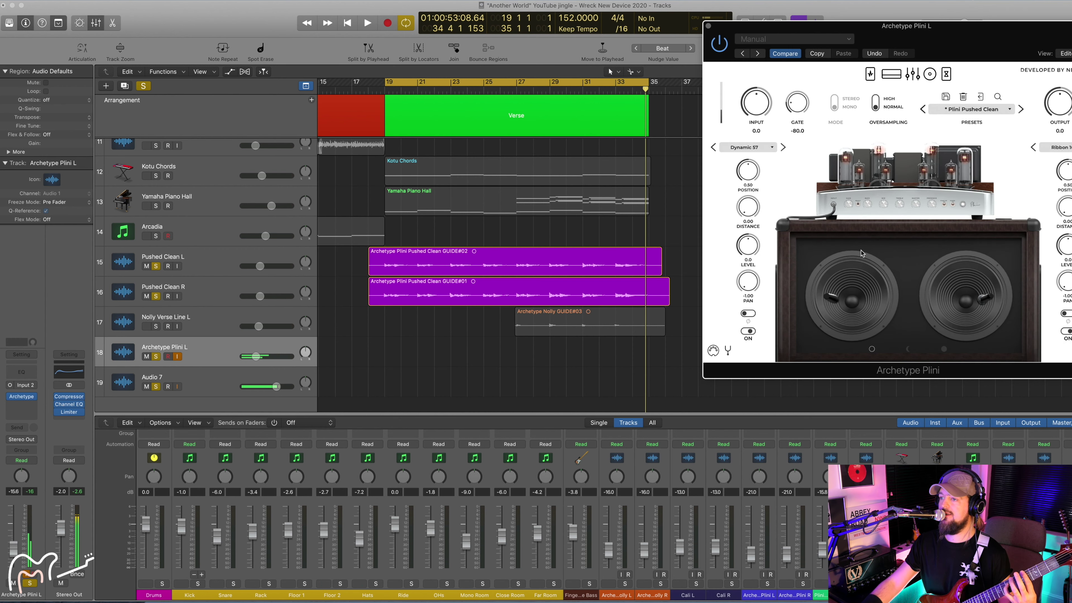
pyautogui.doubleClick(747, 285)
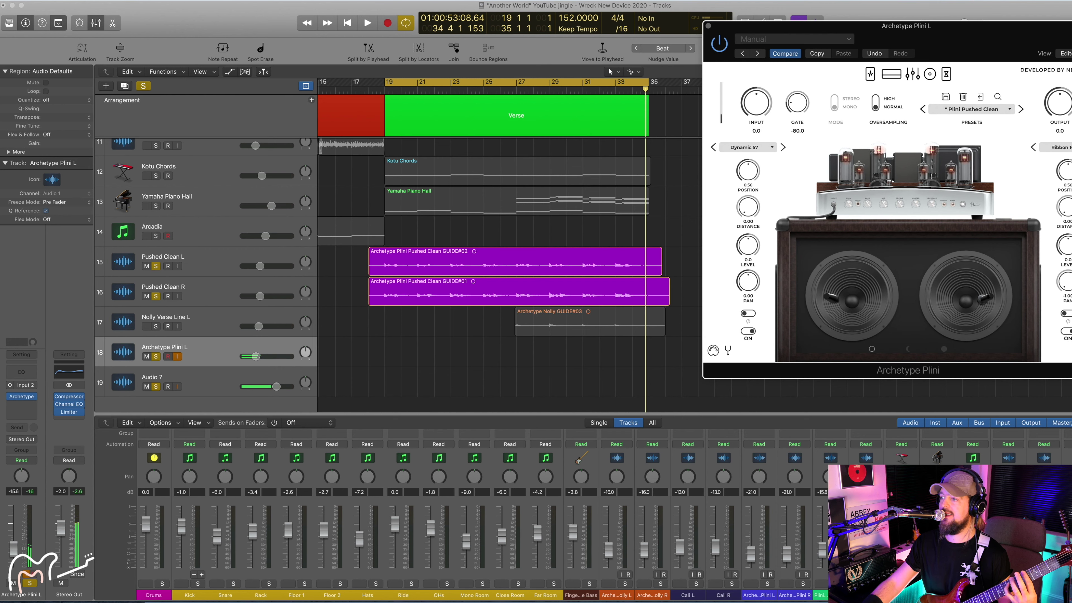
# Reset the right cabinet mic's pan from -1.00 to 0.00 in Archetype Plini
pyautogui.doubleClick(1068, 286)
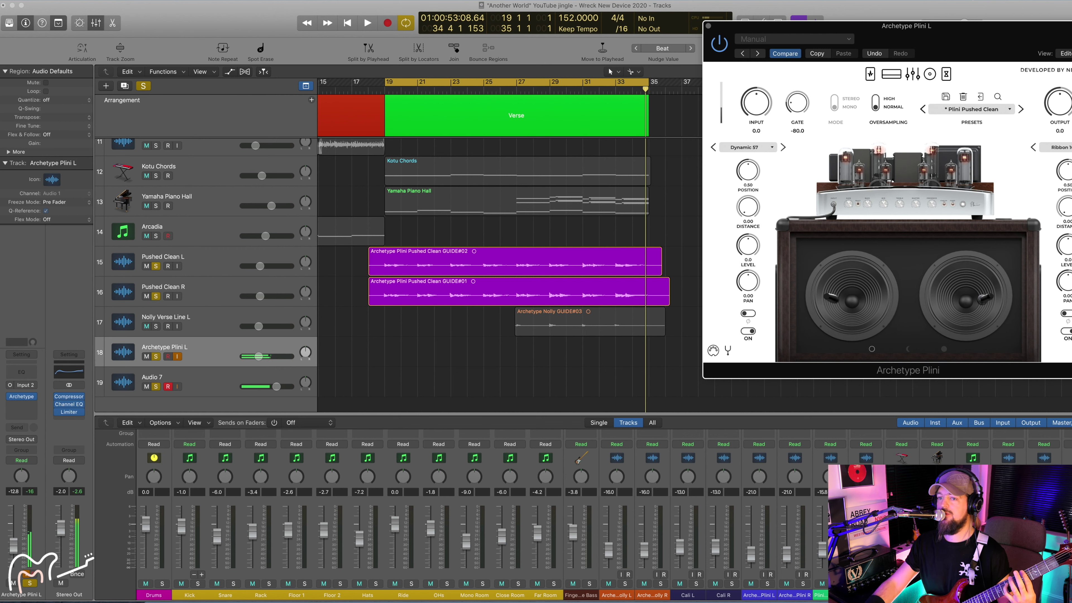
pyautogui.click(584, 284)
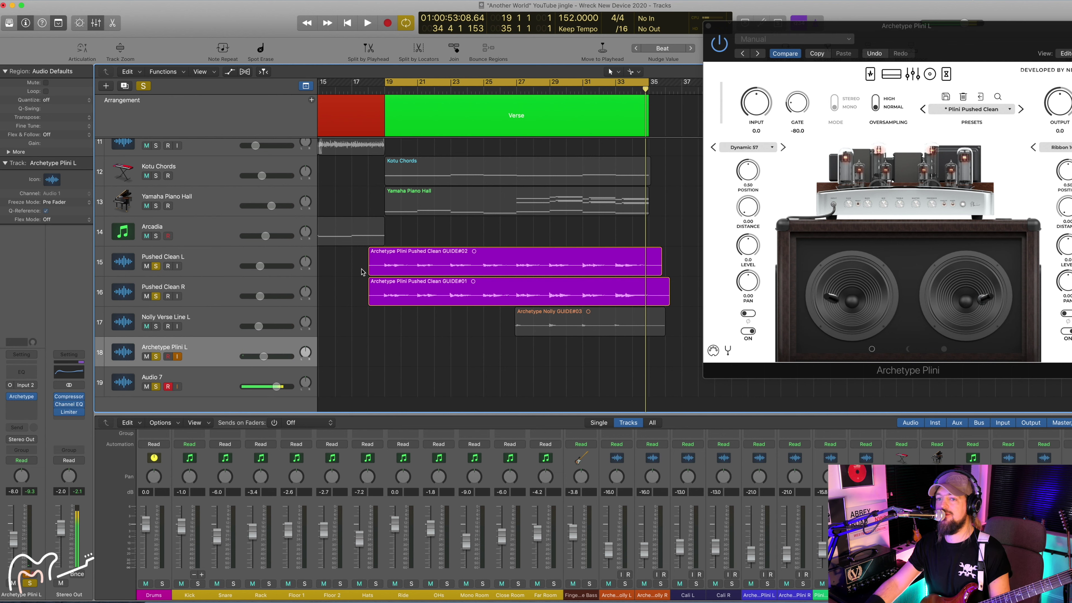
pyautogui.click(156, 297)
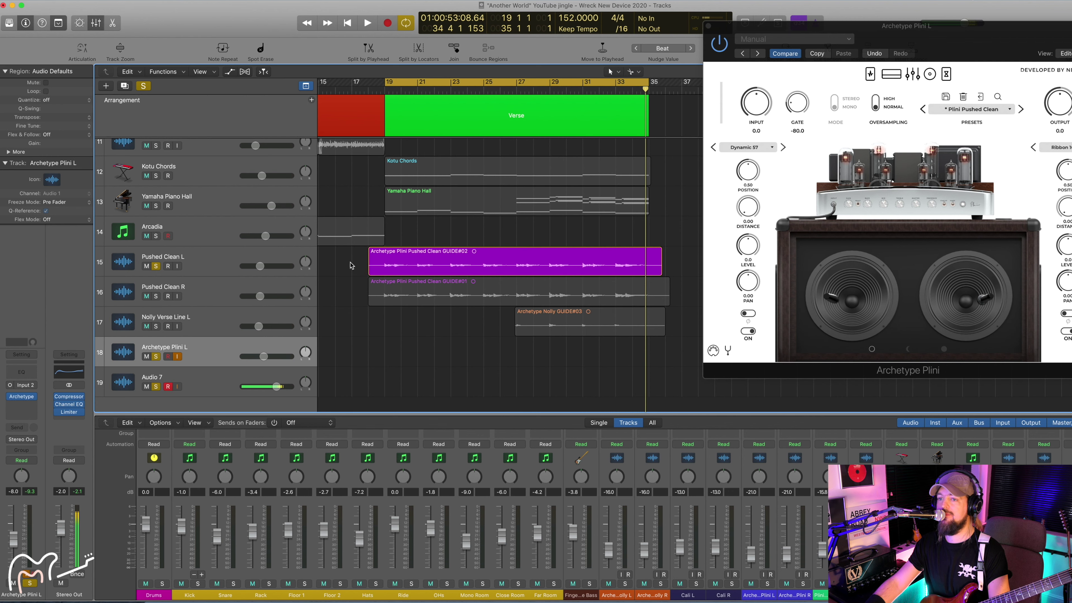
# Play the verse from bar 19 and move the solo from Pushed Clean L to Pushed Clean R
pyautogui.press('space')
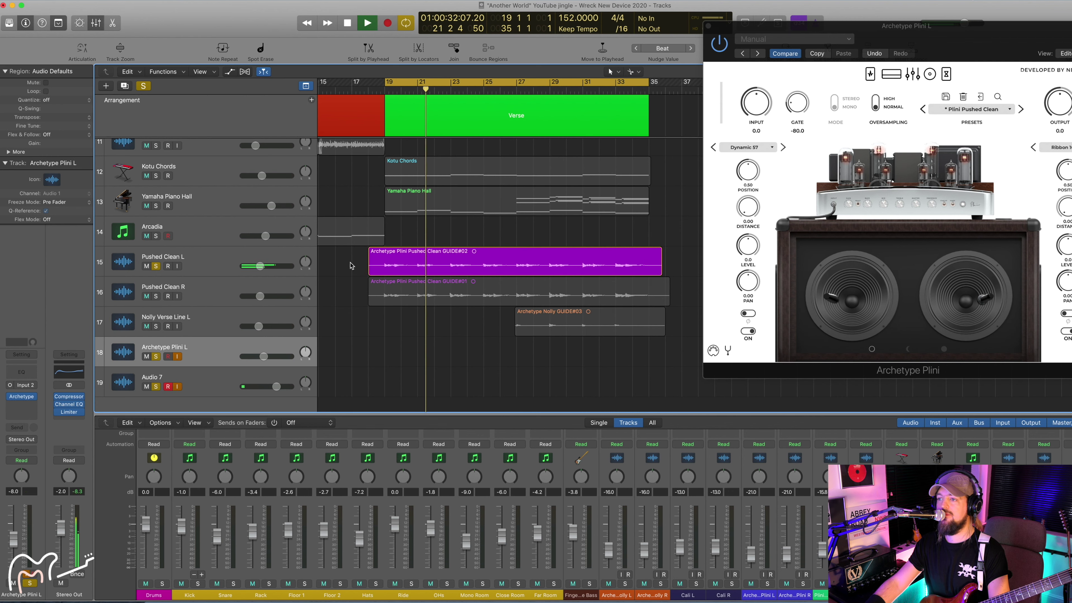
pyautogui.press('space')
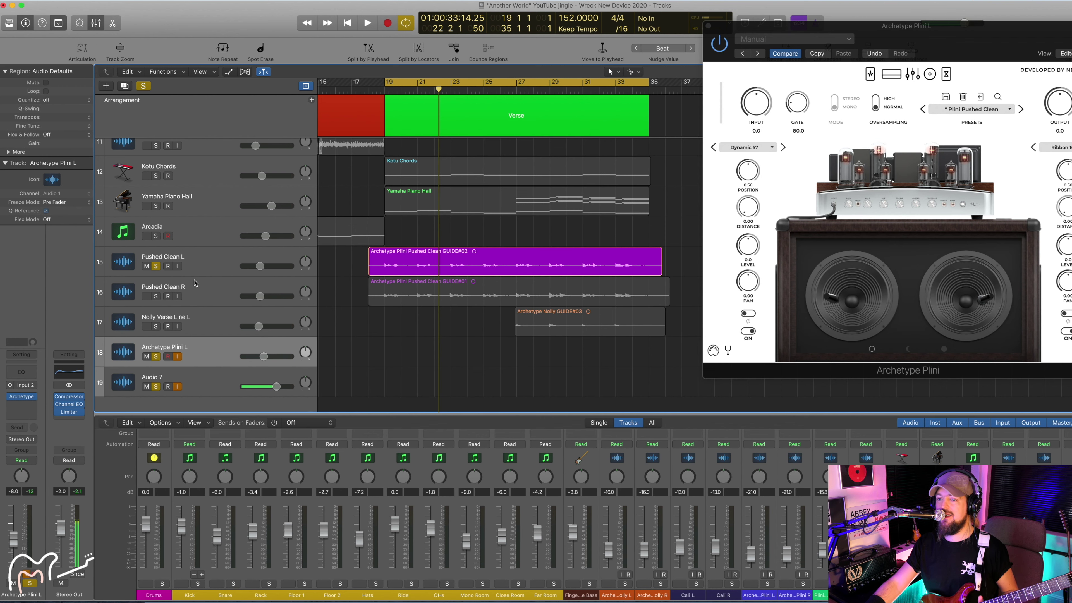
pyautogui.click(156, 296)
pyautogui.click(156, 266)
# Play the verse from bar 19 with Pushed Clean R soloed, stop it, and restart
pyautogui.press('space')
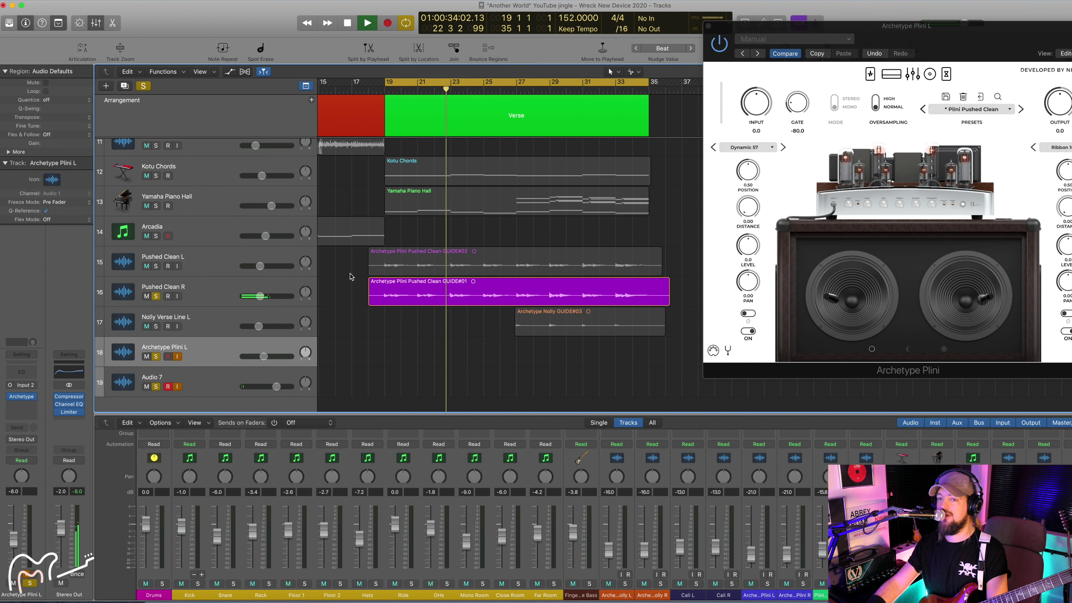
pyautogui.press('space')
pyautogui.click(155, 266)
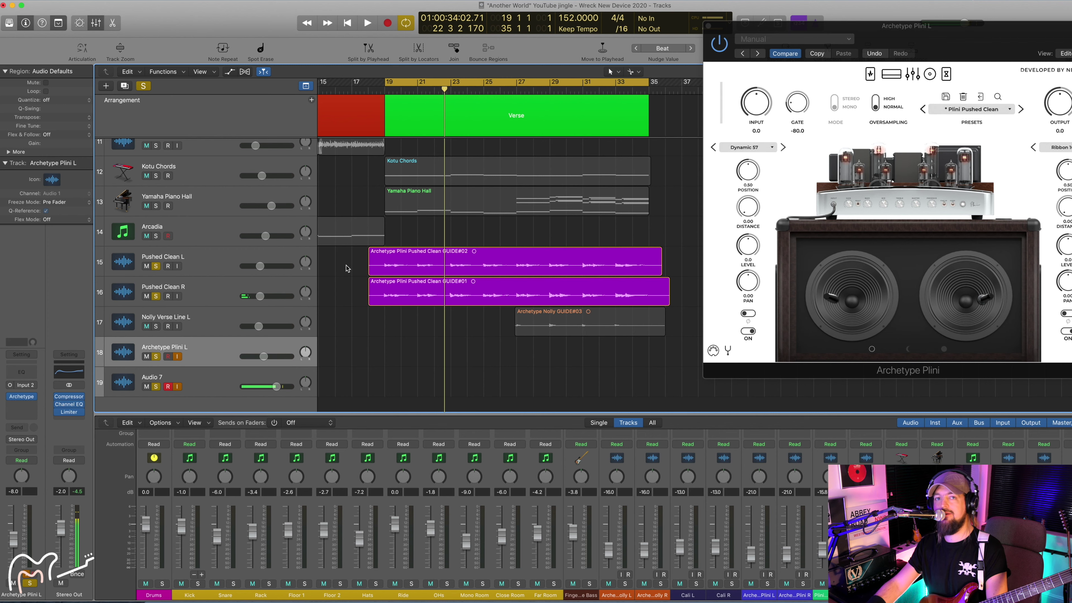
pyautogui.press('space')
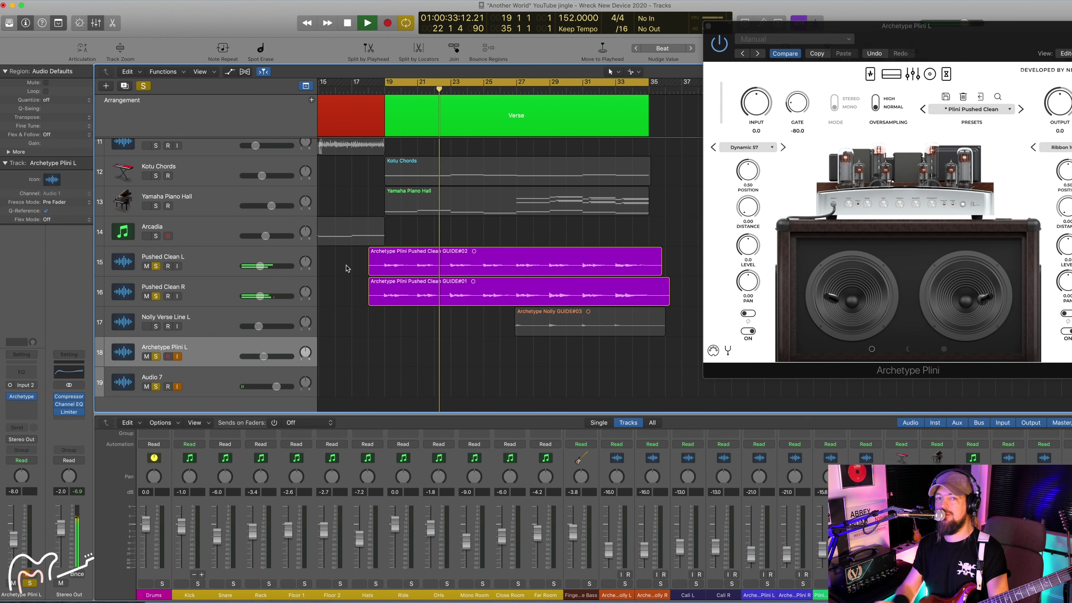
pyautogui.press('space')
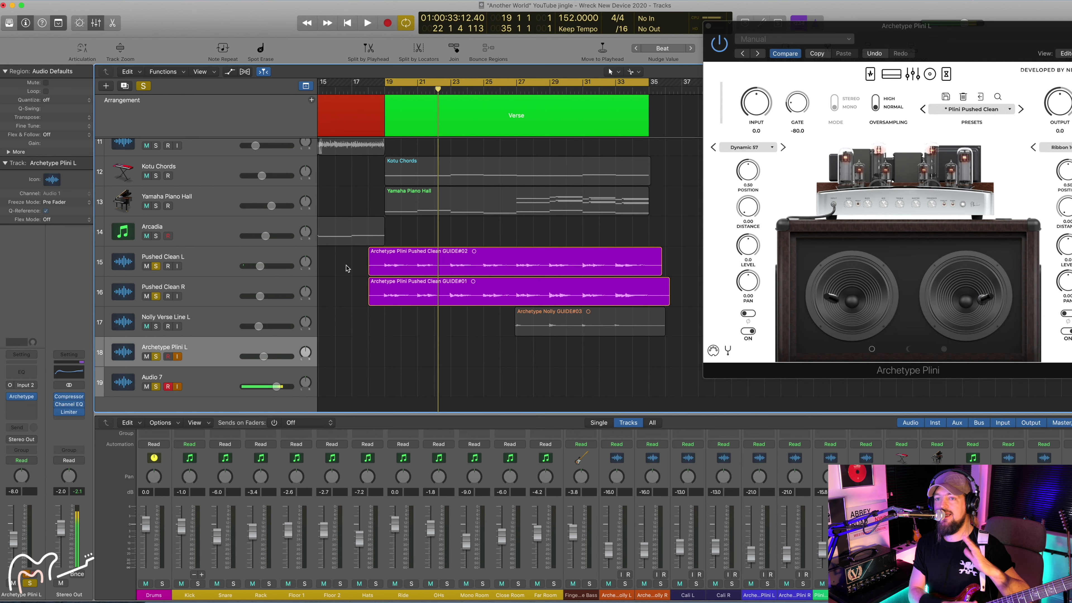
# Play the start of the verse once and stop it
pyautogui.scroll(2, 347, 268)
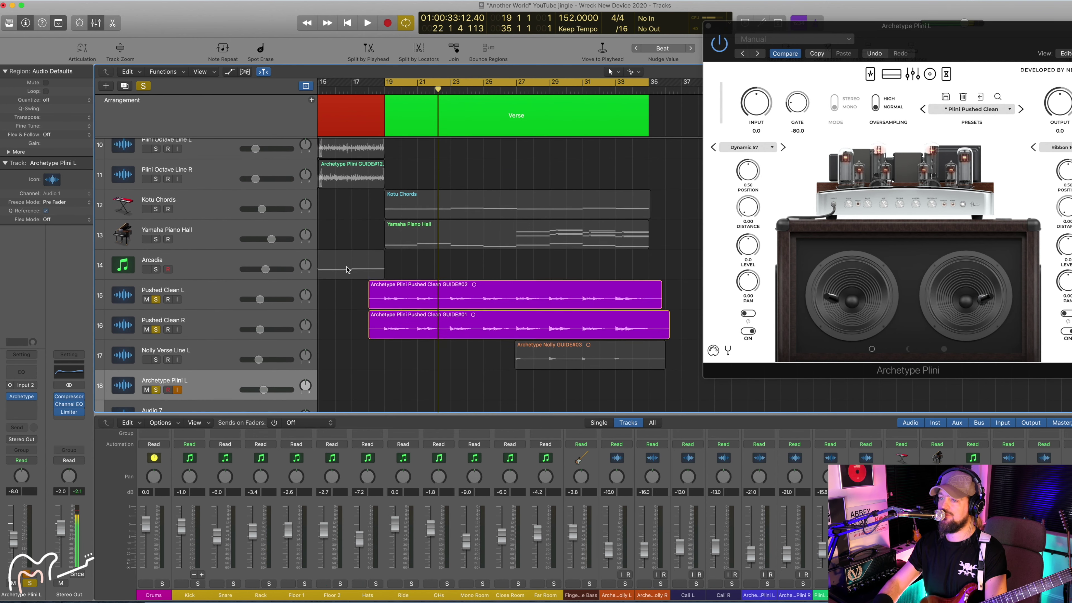
pyautogui.scroll(10, 363, 287)
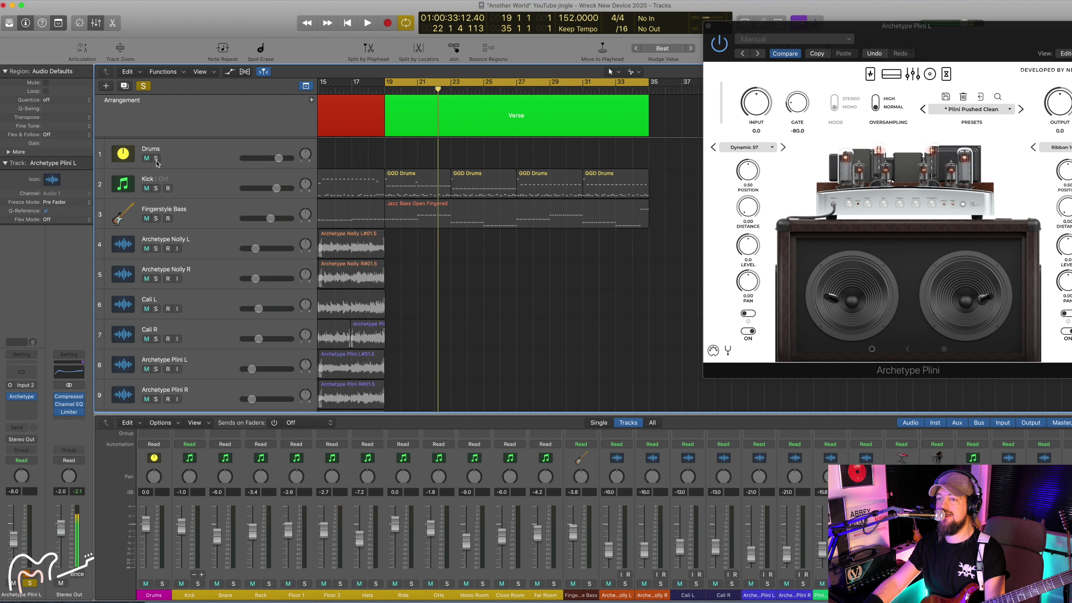
pyautogui.click(156, 159)
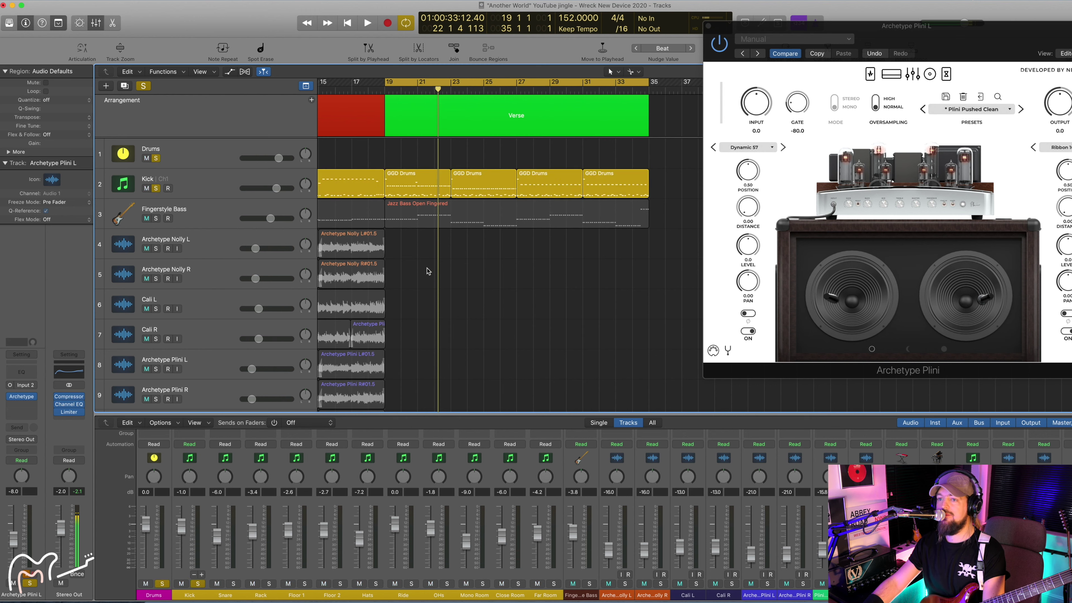
pyautogui.press('space')
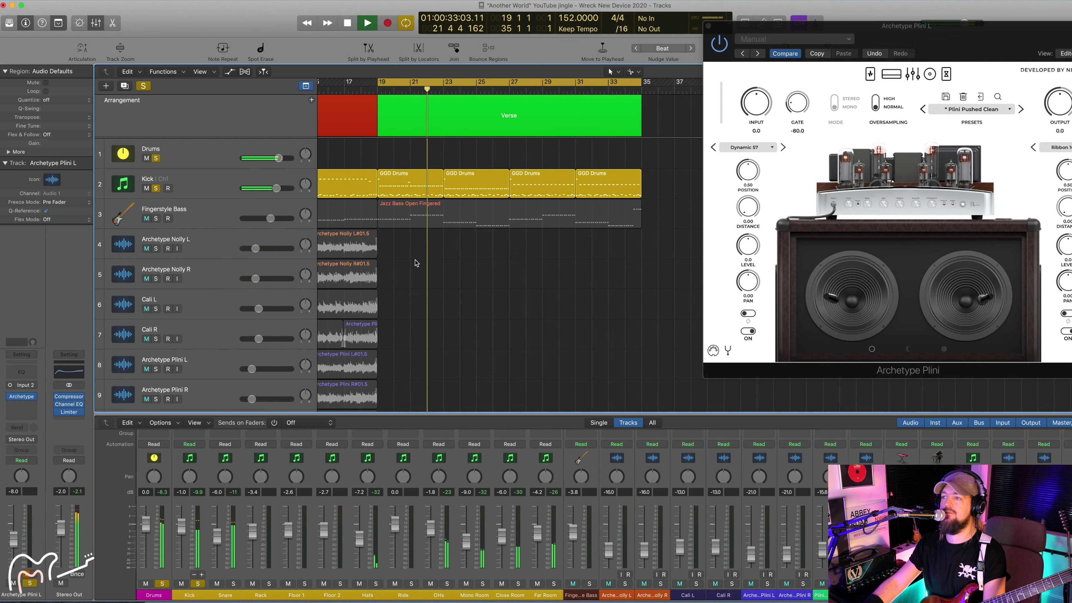
pyautogui.press('space')
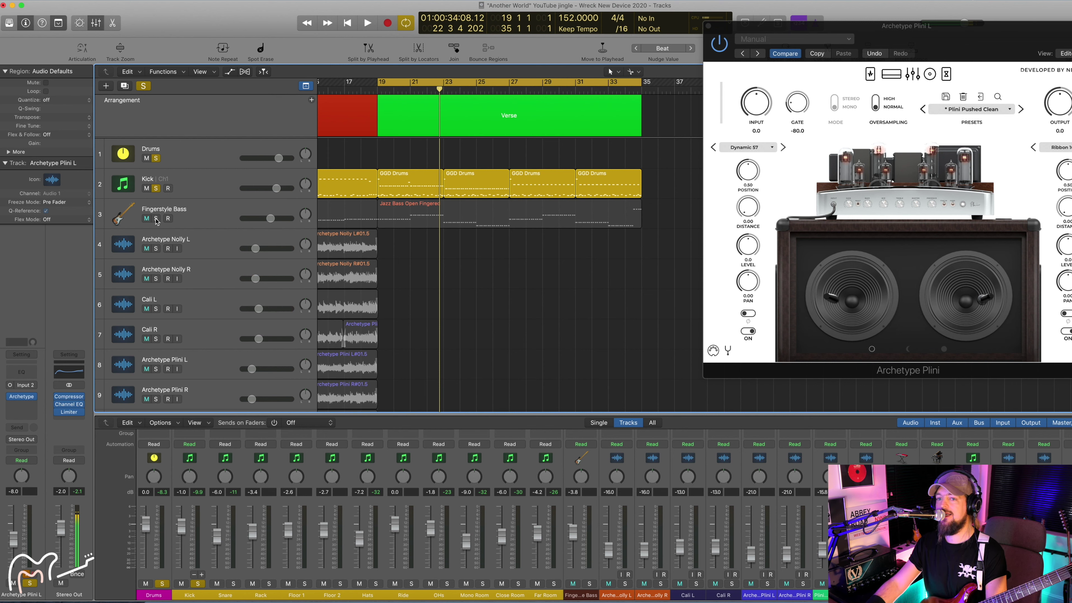
# Solo Fingerstyle Bass with the drums and play the verse, stopping near bar 22
pyautogui.click(156, 219)
pyautogui.press('space')
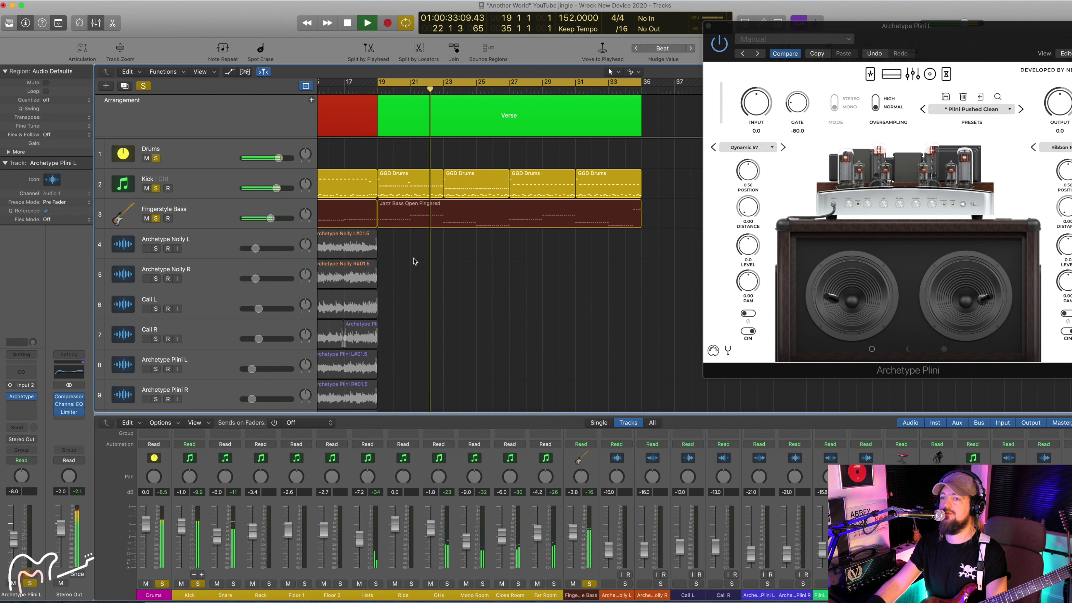
pyautogui.press('space')
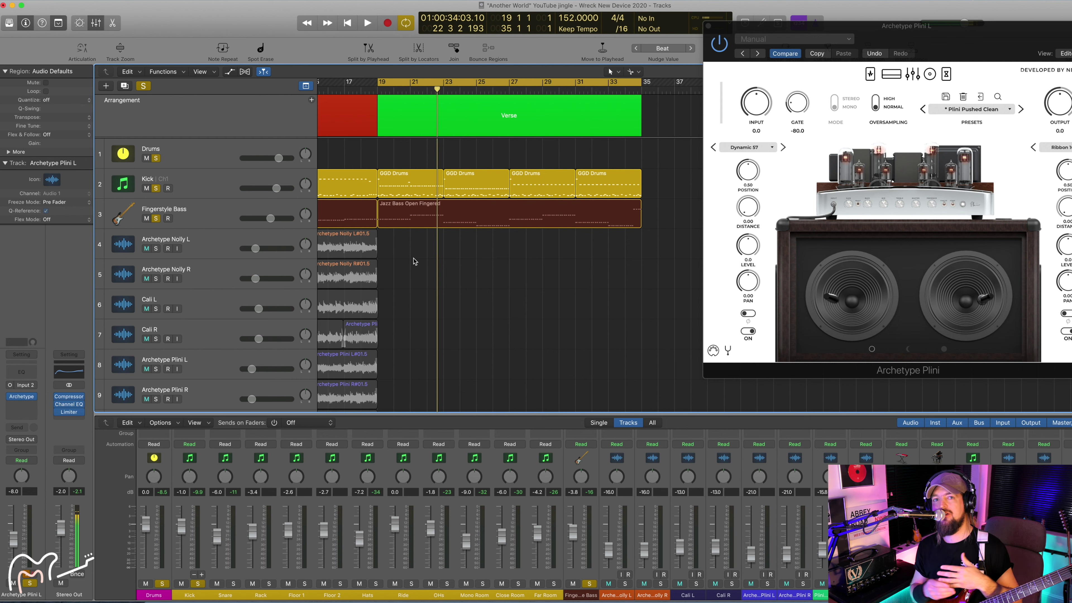
pyautogui.press('ctrl+alt+super+m')
pyautogui.press('ctrl+super+m')
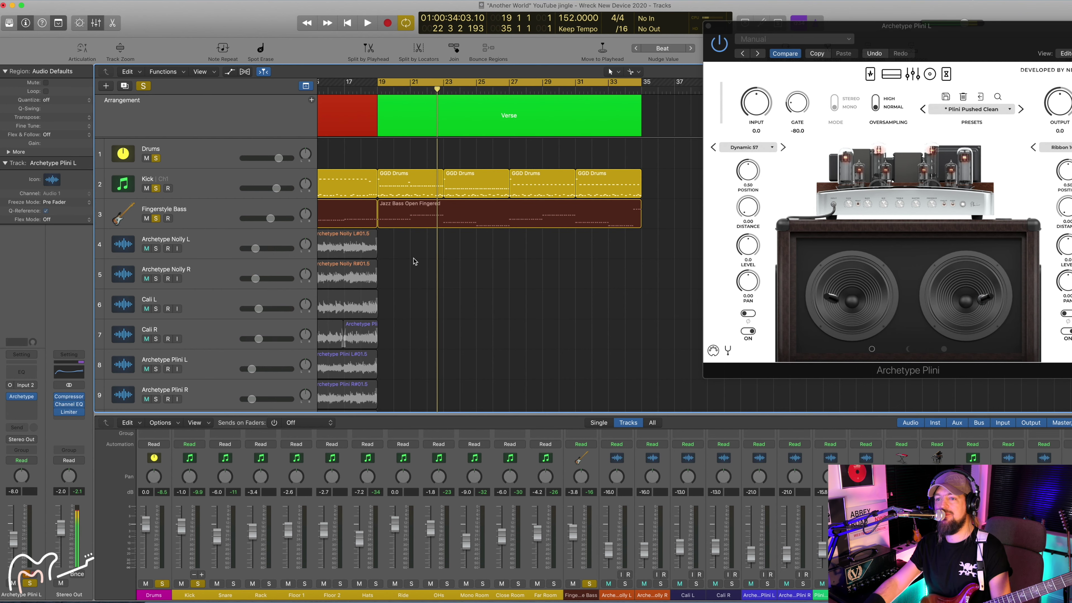
pyautogui.scroll(-5, 414, 261)
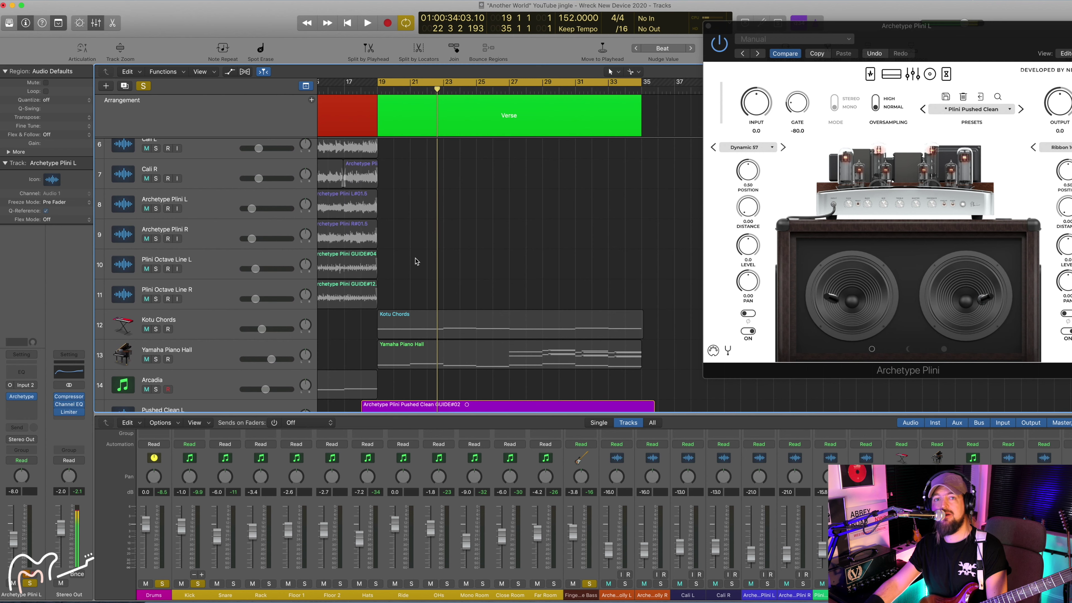
pyautogui.scroll(5, 415, 261)
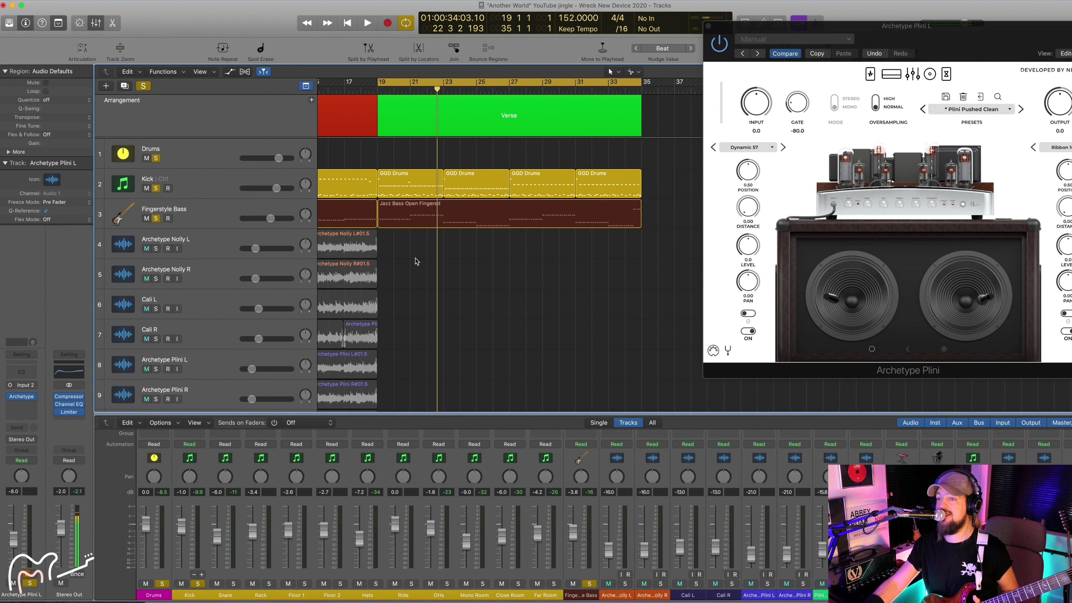
pyautogui.hscroll(-5, 422, 260)
# Start verse playback from bar 19 and close the Archetype Plini plugin window
pyautogui.hscroll(5, 448, 258)
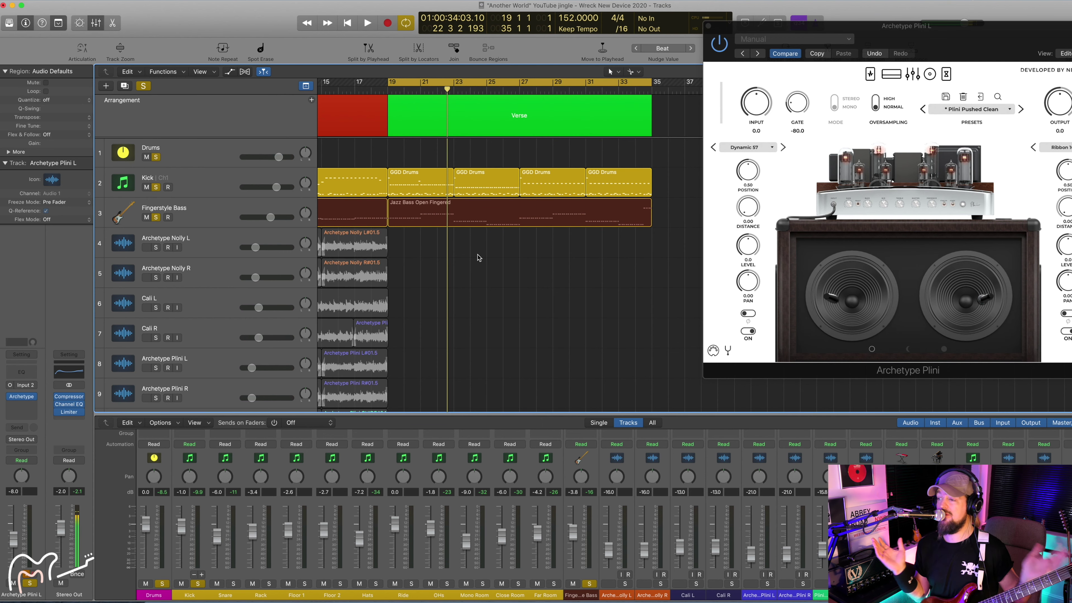
pyautogui.scroll(-5, 478, 257)
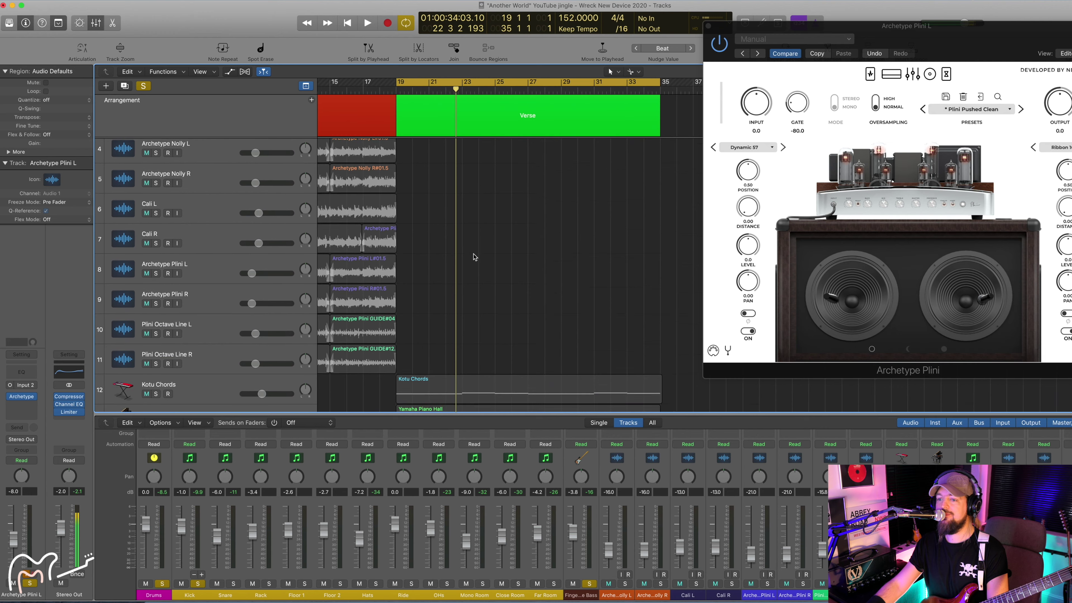
pyautogui.scroll(6, 466, 256)
pyautogui.scroll(-5, 414, 254)
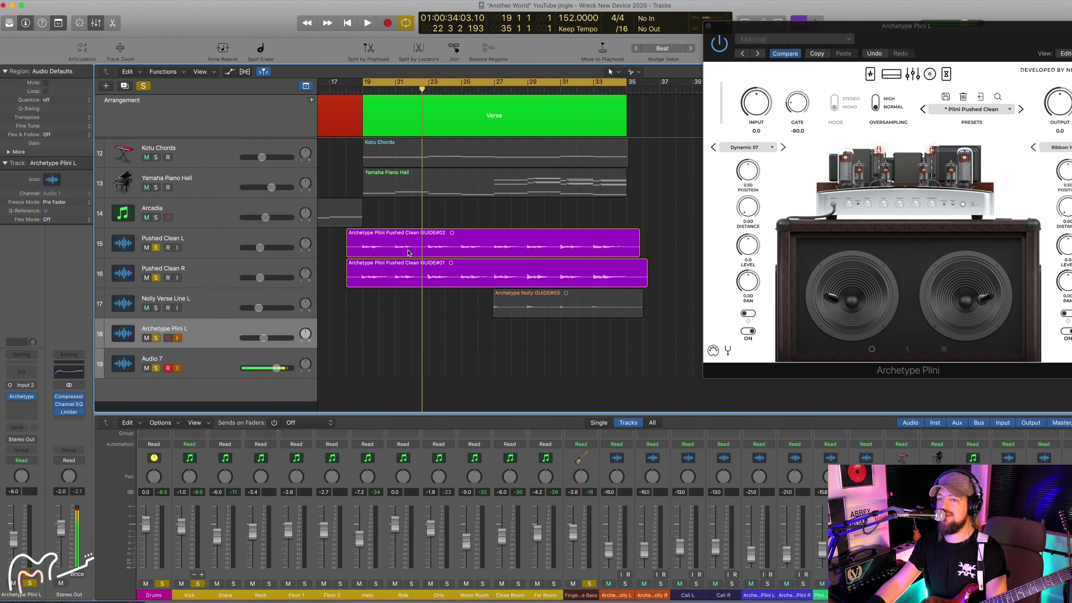
pyautogui.scroll(4, 409, 254)
pyautogui.press('space')
# Scroll through the track list to review the verse while it plays
pyautogui.scroll(-5, 485, 266)
pyautogui.scroll(-3, 416, 271)
pyautogui.press('v')
pyautogui.scroll(-1, 471, 225)
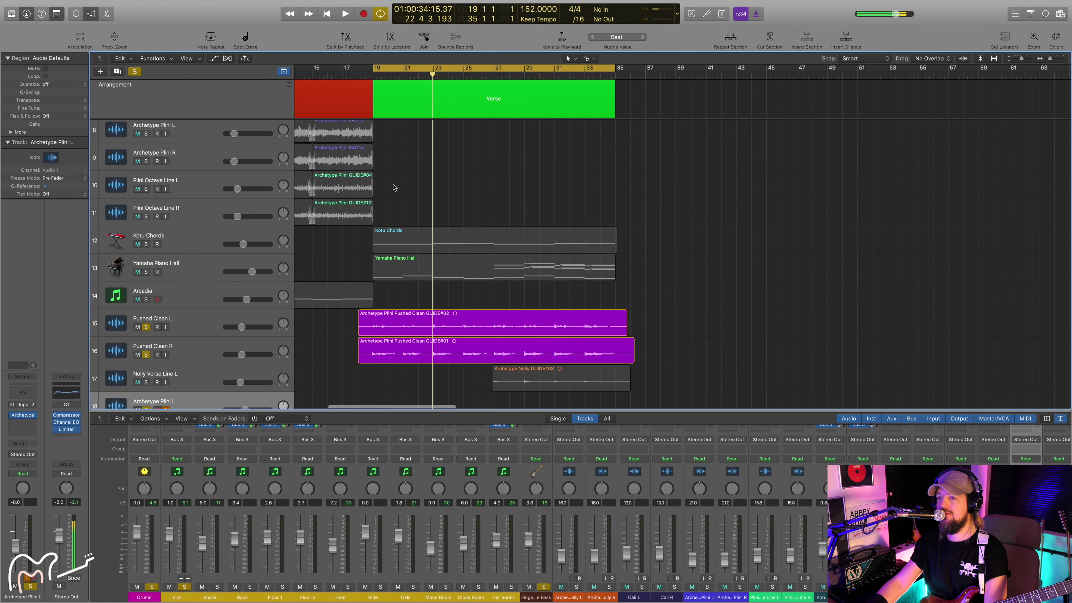
pyautogui.scroll(-3, 396, 203)
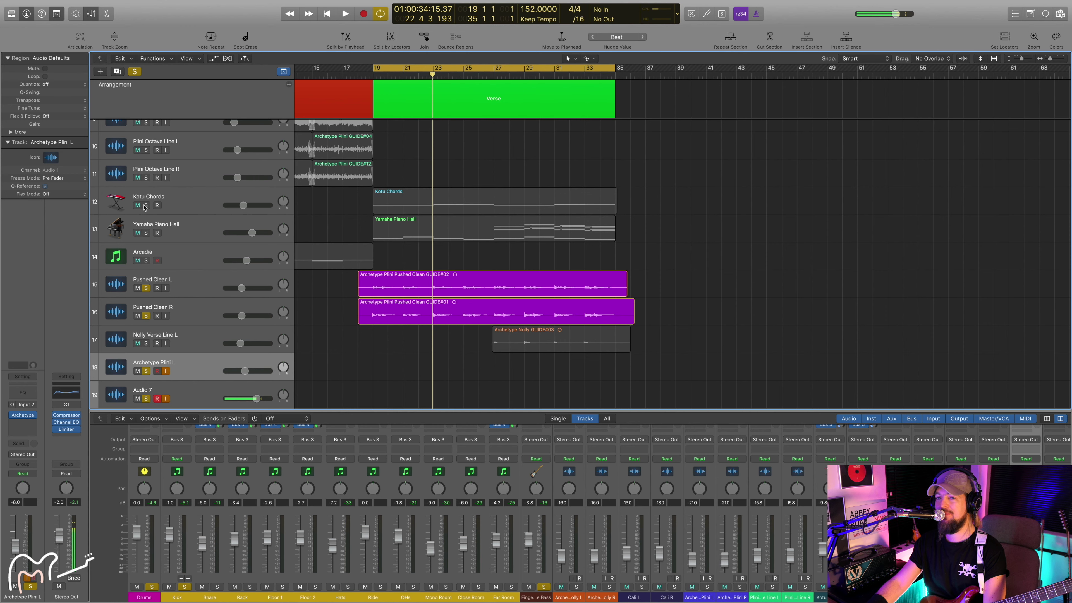
pyautogui.click(181, 205)
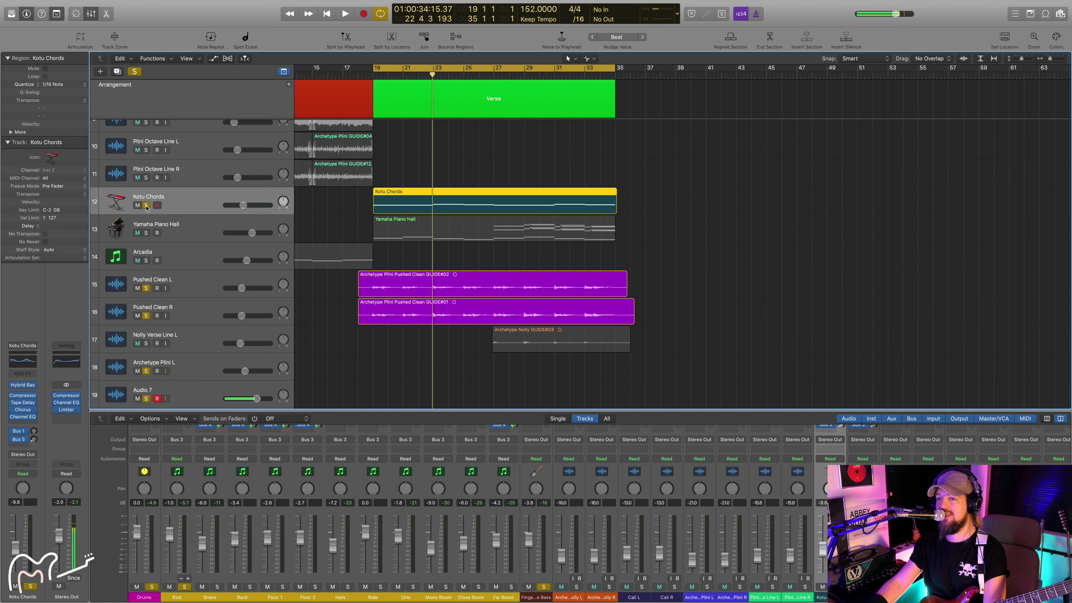
pyautogui.scroll(-2, 295, 245)
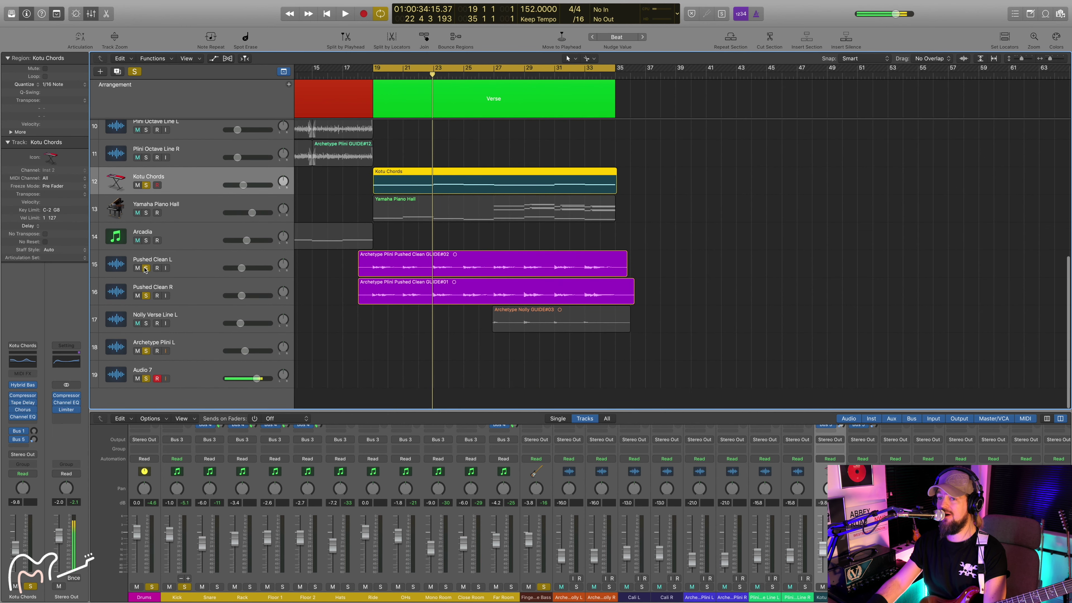
pyautogui.moveTo(147, 269); pyautogui.dragTo(146, 295)
pyautogui.scroll(15, 157, 163)
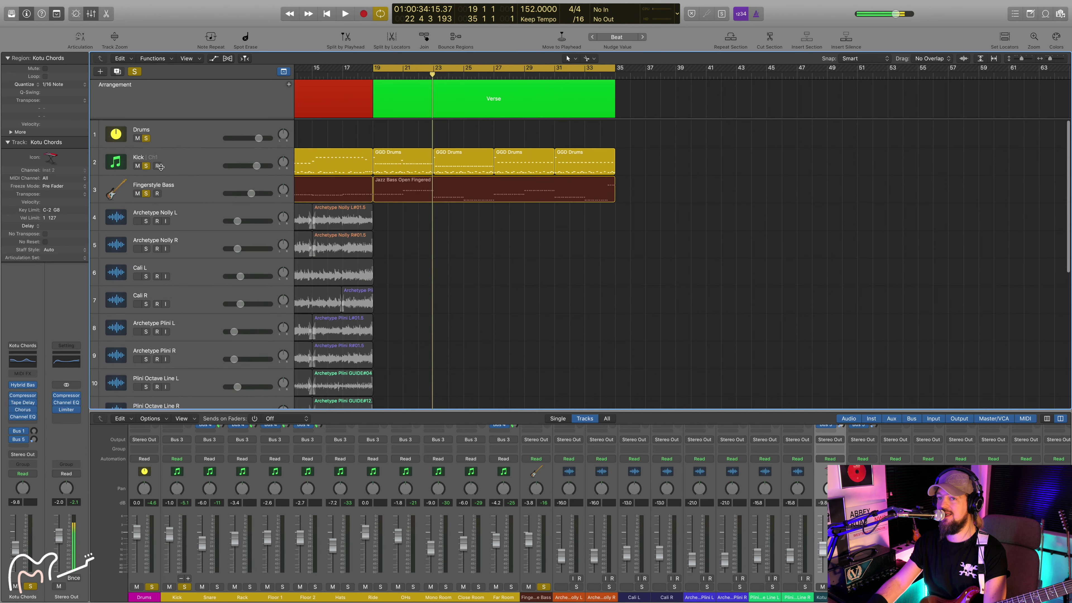
pyautogui.moveTo(146, 139); pyautogui.dragTo(146, 193)
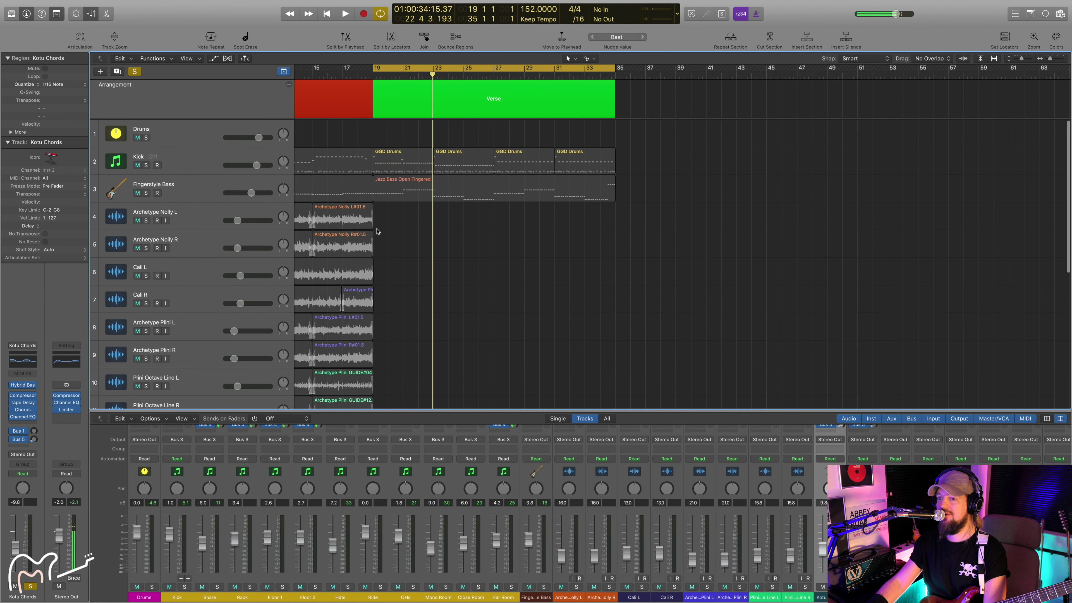
pyautogui.scroll(-10, 395, 232)
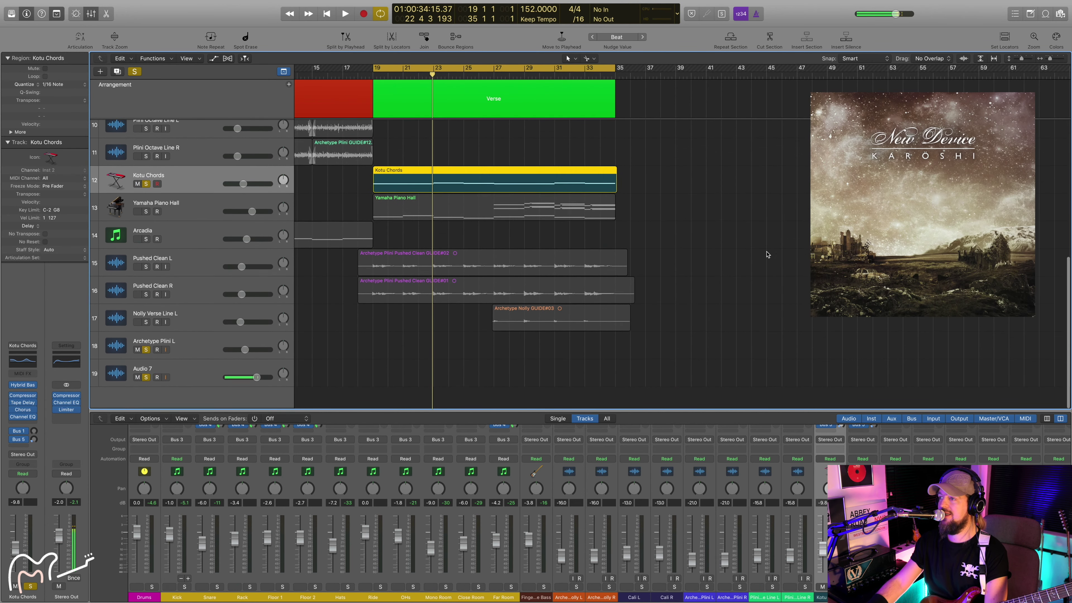
pyautogui.hscroll(-5, 734, 242)
pyautogui.hscroll(4, 499, 228)
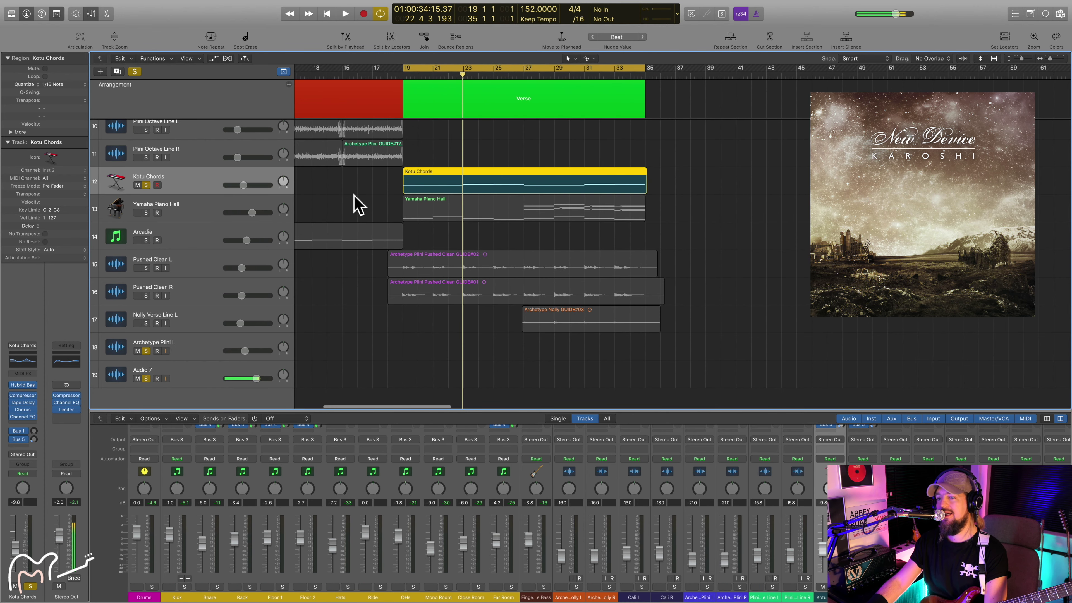
pyautogui.scroll(1, 572, 164)
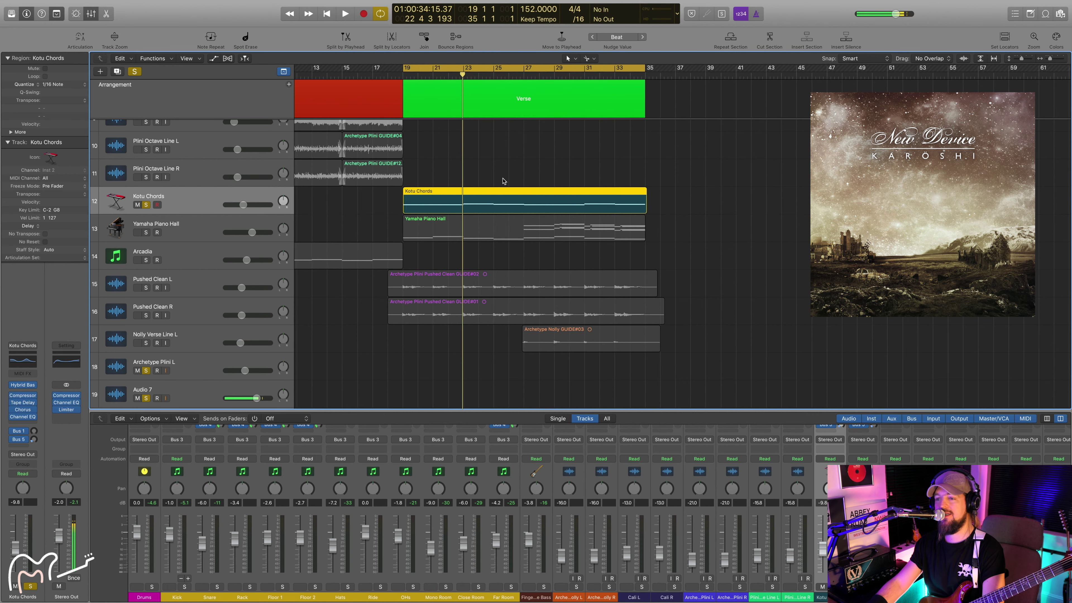
pyautogui.hscroll(1, 549, 166)
pyautogui.scroll(1, 523, 165)
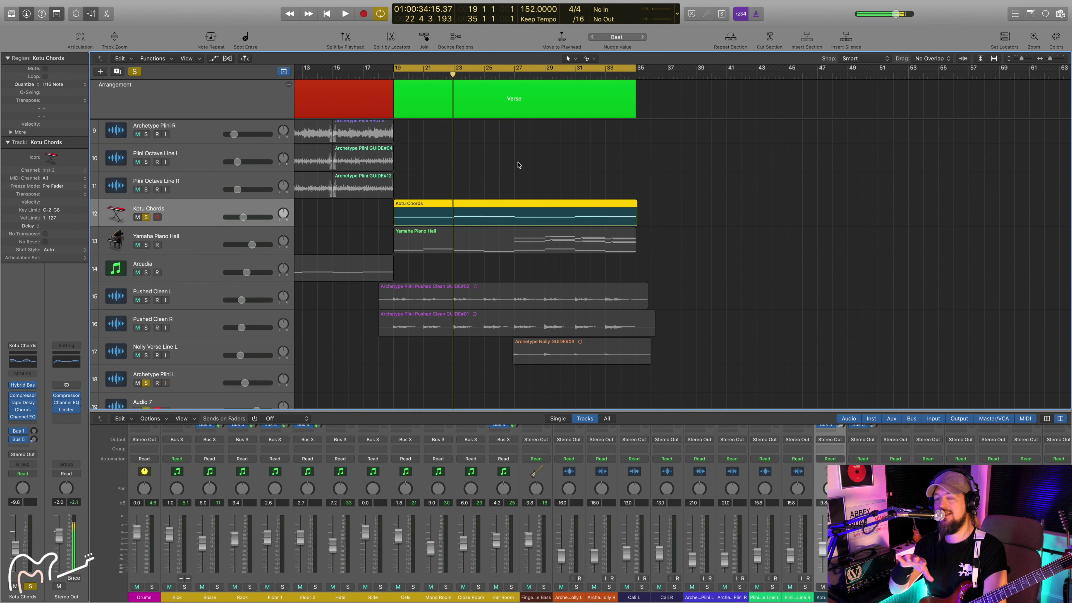
pyautogui.hscroll(-2, 527, 167)
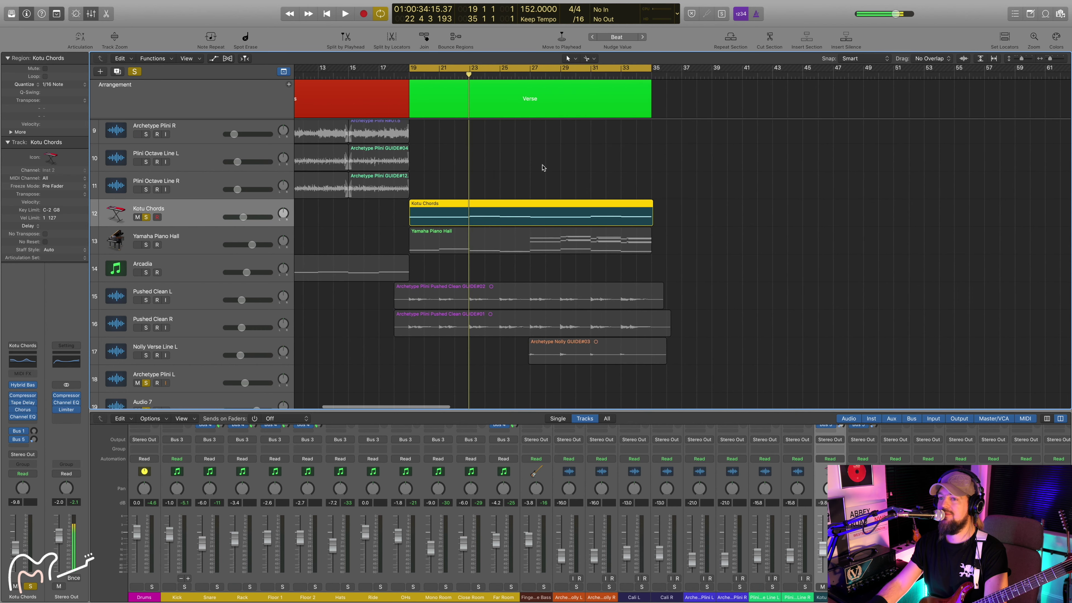
pyautogui.scroll(1, 524, 173)
pyautogui.hscroll(1, 522, 173)
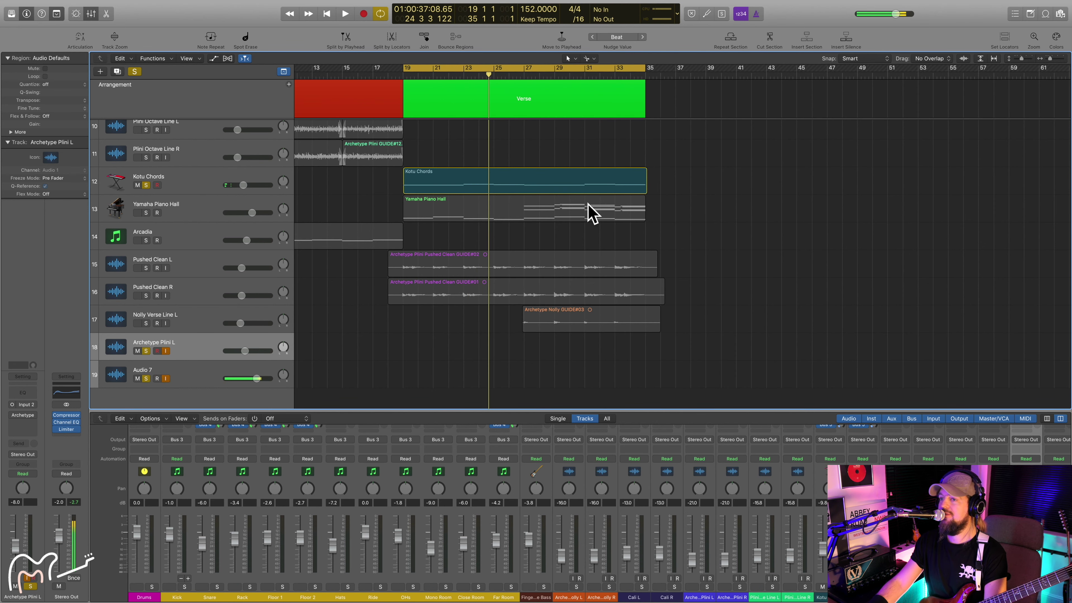
pyautogui.scroll(3, 378, 235)
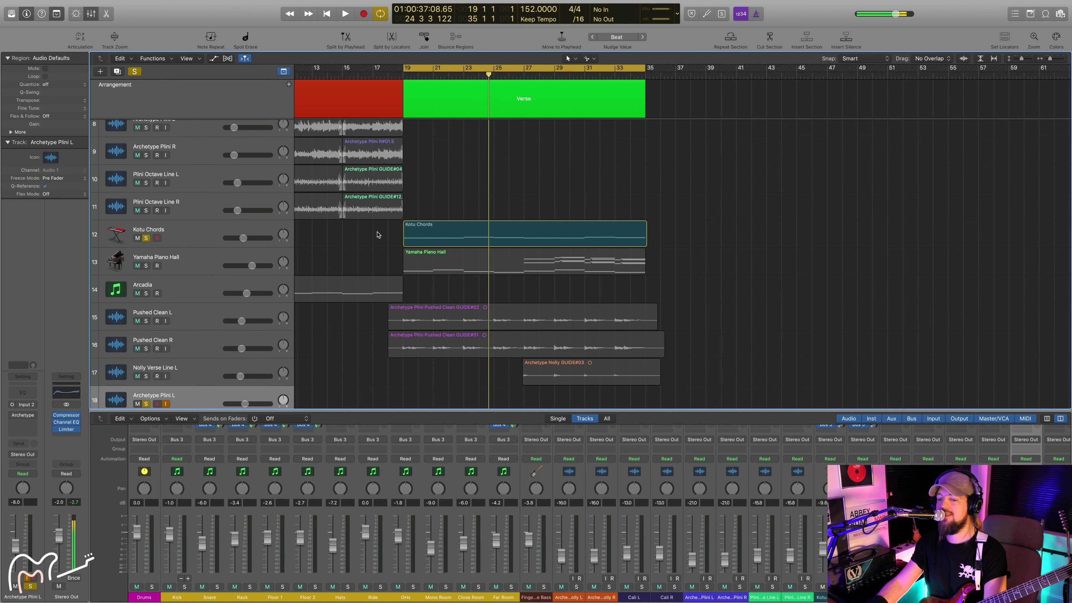
pyautogui.scroll(2, 379, 240)
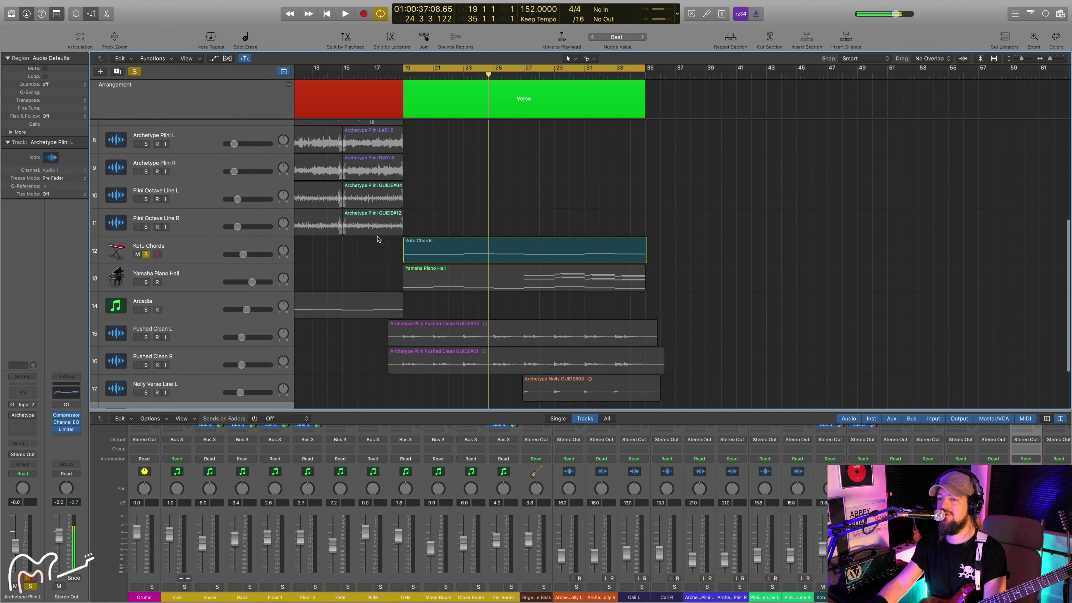
pyautogui.scroll(10, 165, 147)
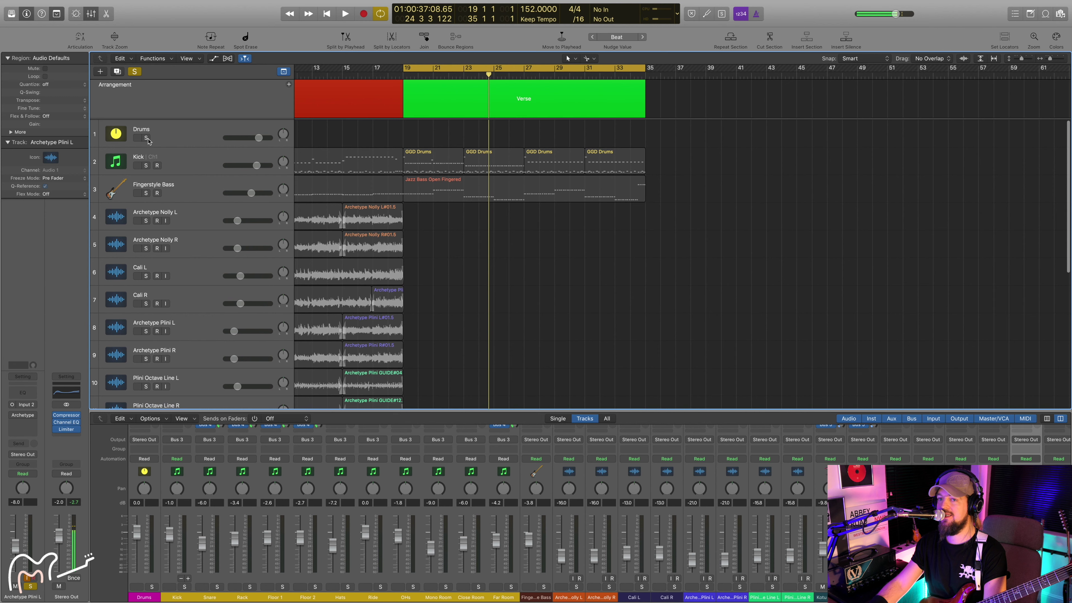
# Toggle the Solo buttons across the tracks, then play the verse from bar 19 and stop
pyautogui.moveTo(145, 139); pyautogui.dragTo(146, 193)
pyautogui.scroll(-10, 233, 257)
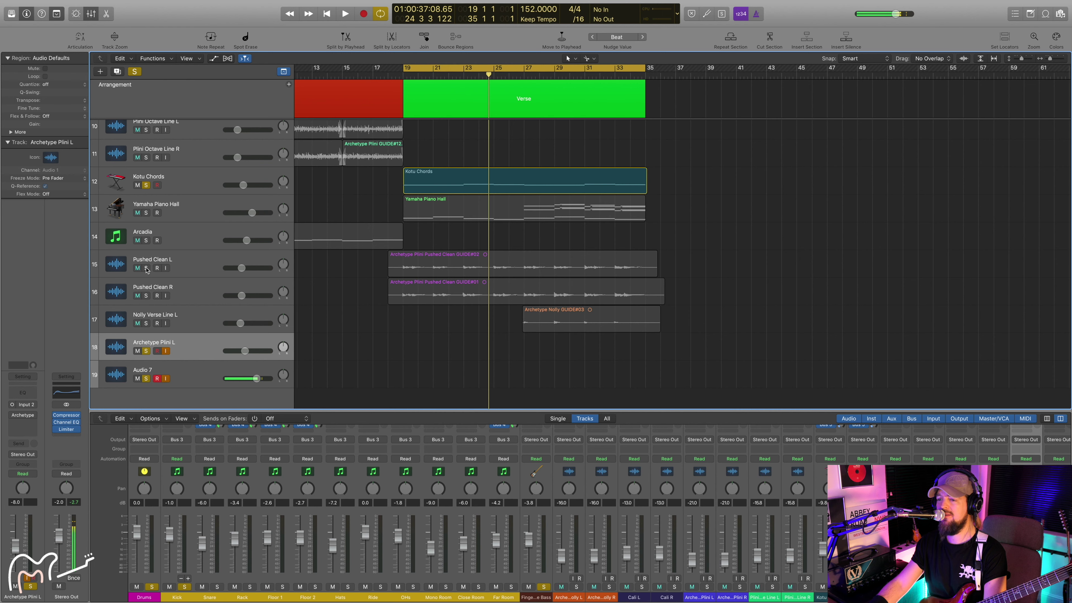
pyautogui.moveTo(147, 270); pyautogui.dragTo(147, 296)
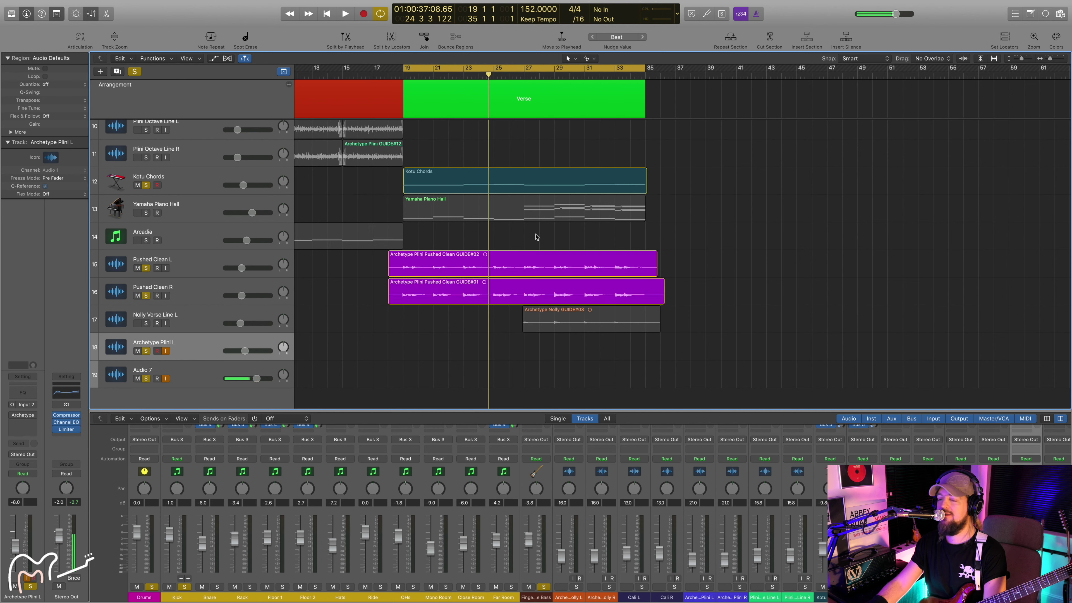
pyautogui.press('space')
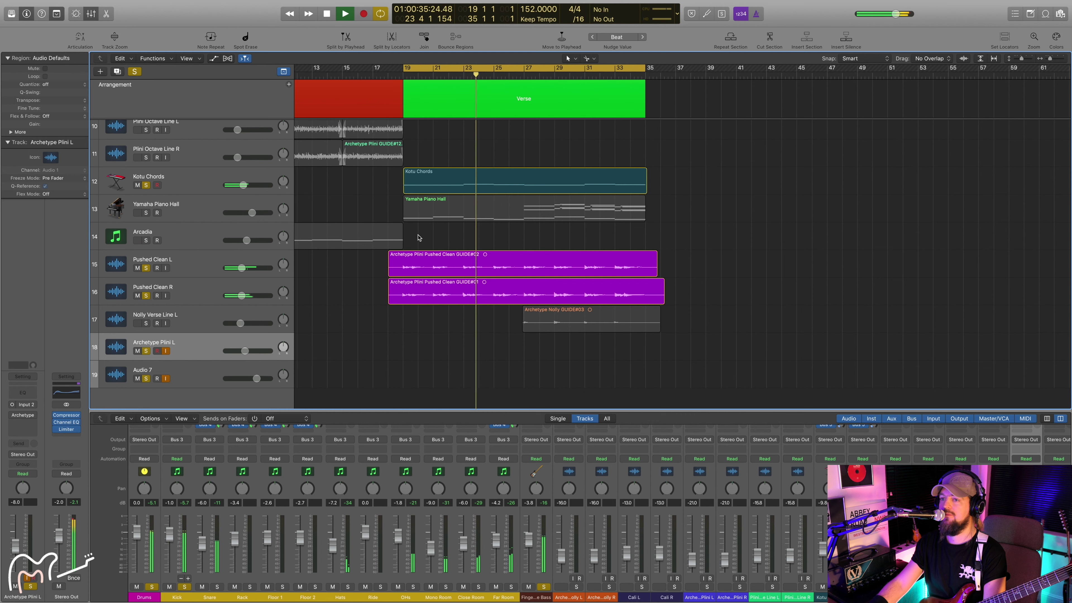
pyautogui.press('space')
pyautogui.click(146, 185)
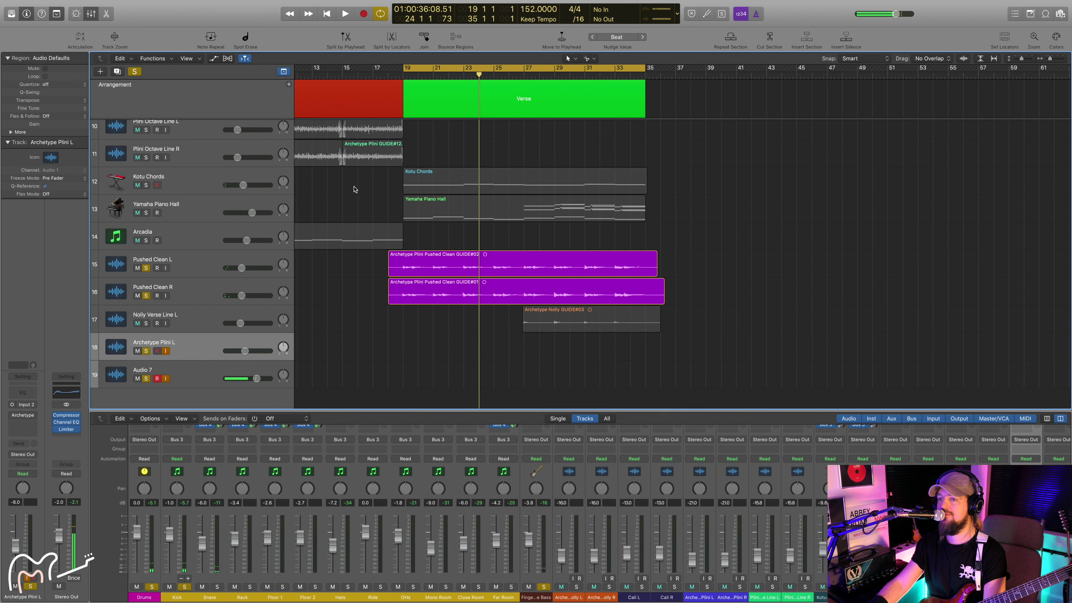
# Solo Kotu Chords and play the verse from bar 19, stopping at bar 24
pyautogui.press('space')
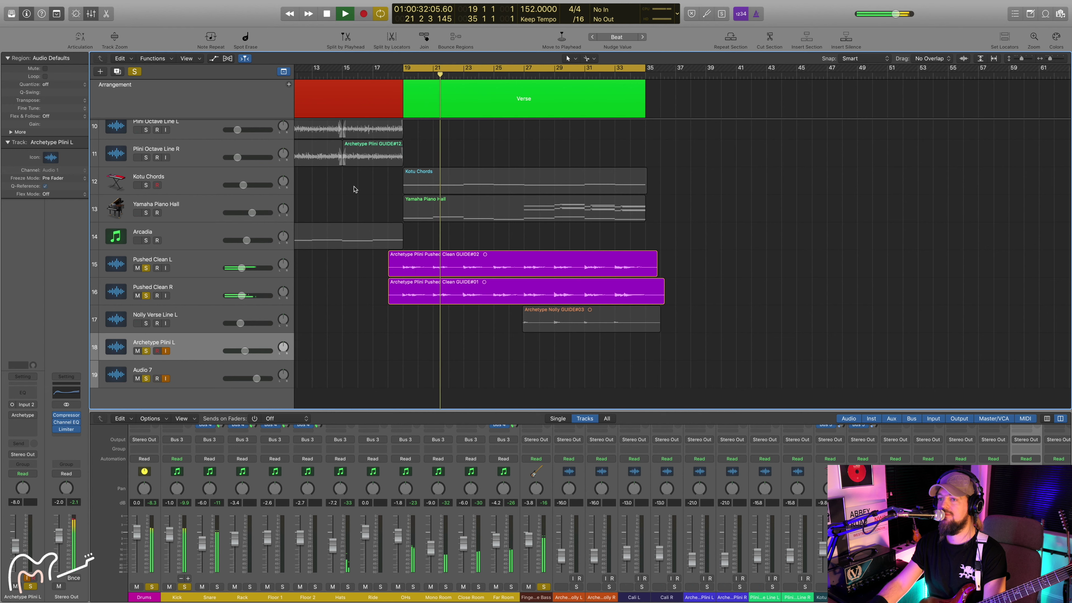
pyautogui.click(145, 185)
pyautogui.press('space')
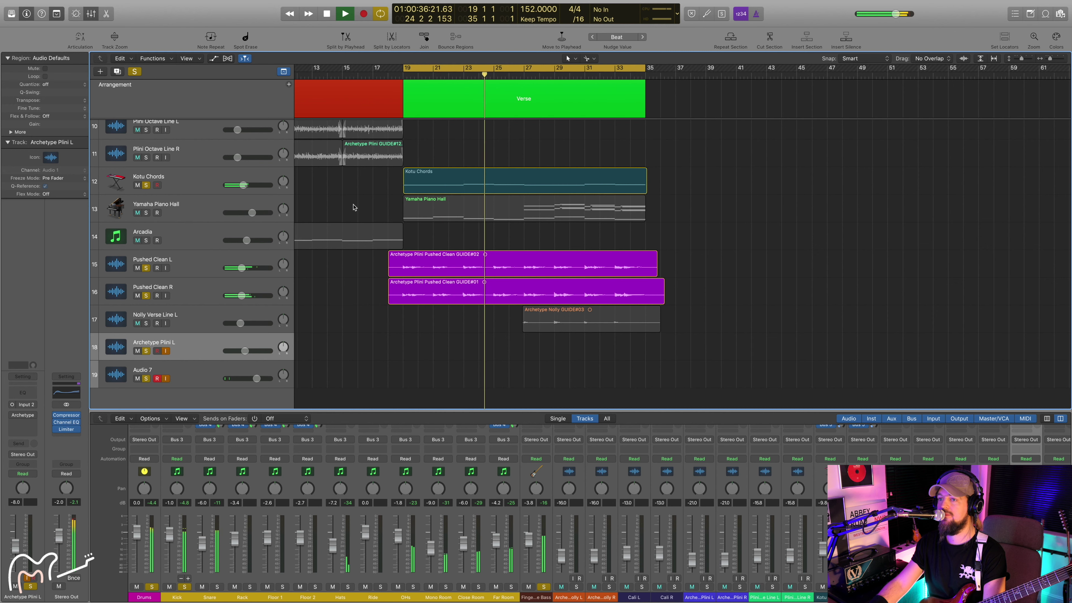
pyautogui.press('space')
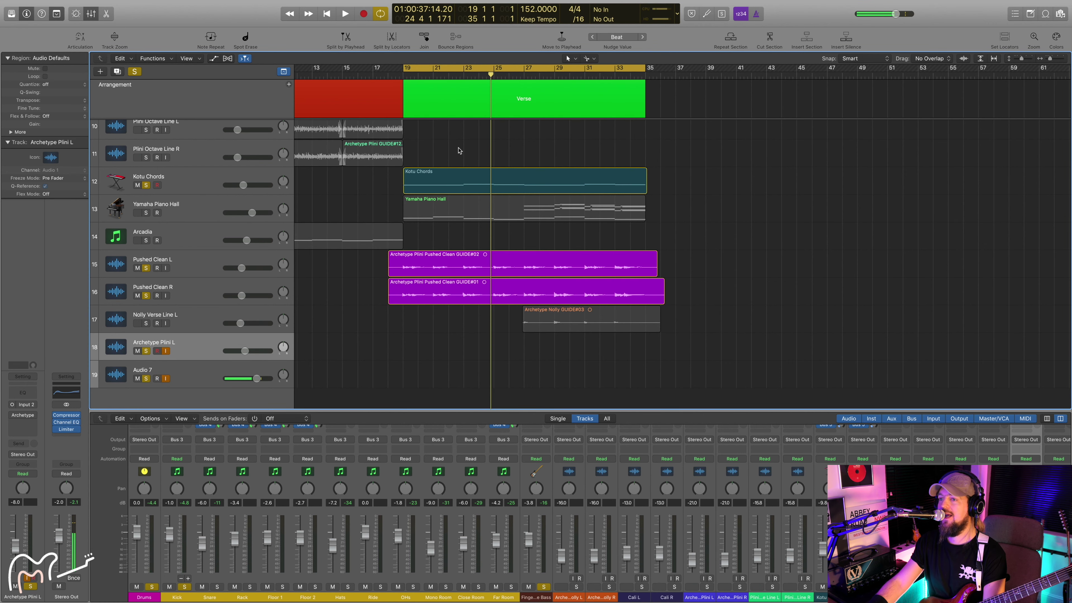
# Play the cycled verse from bar 19 with Yamaha Piano Hall soloed, and unsolo Fingerstyle Bass
pyautogui.hscroll(3, 517, 151)
pyautogui.scroll(1, 483, 151)
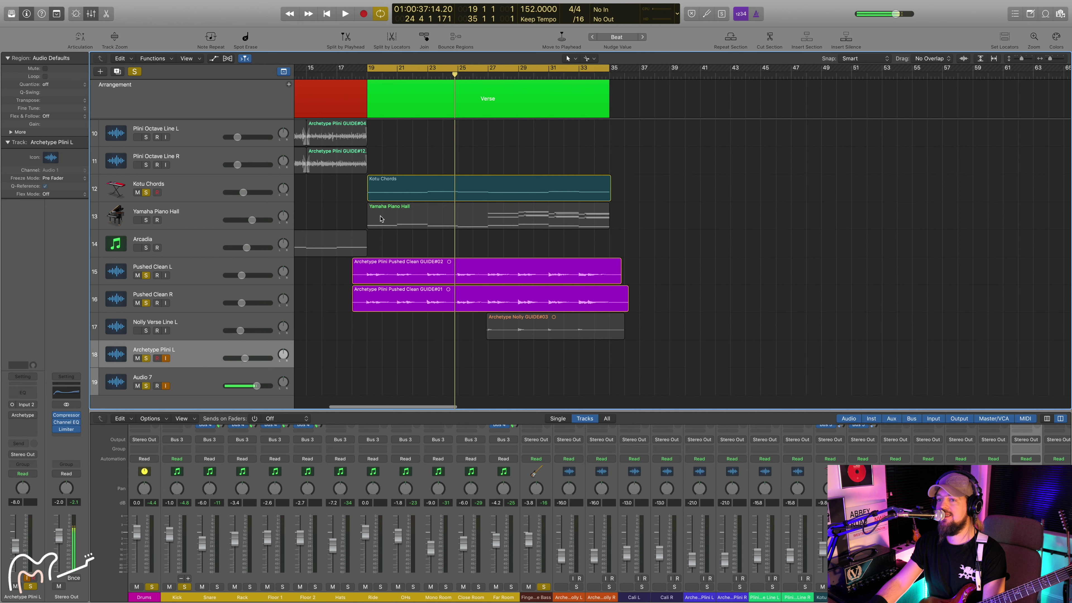
pyautogui.click(146, 220)
pyautogui.click(146, 192)
pyautogui.click(146, 275)
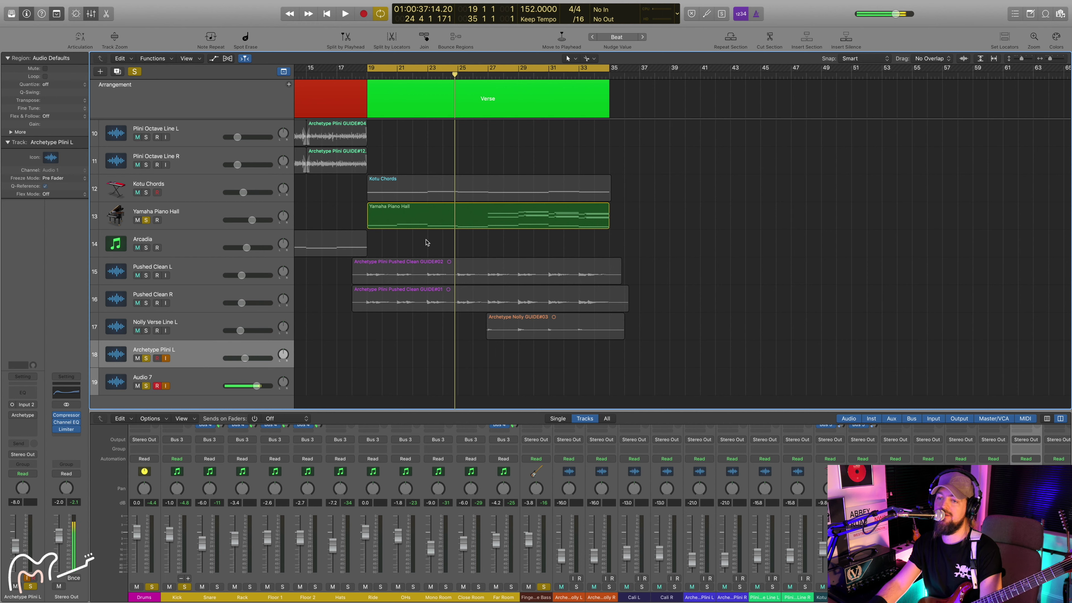
pyautogui.press('space')
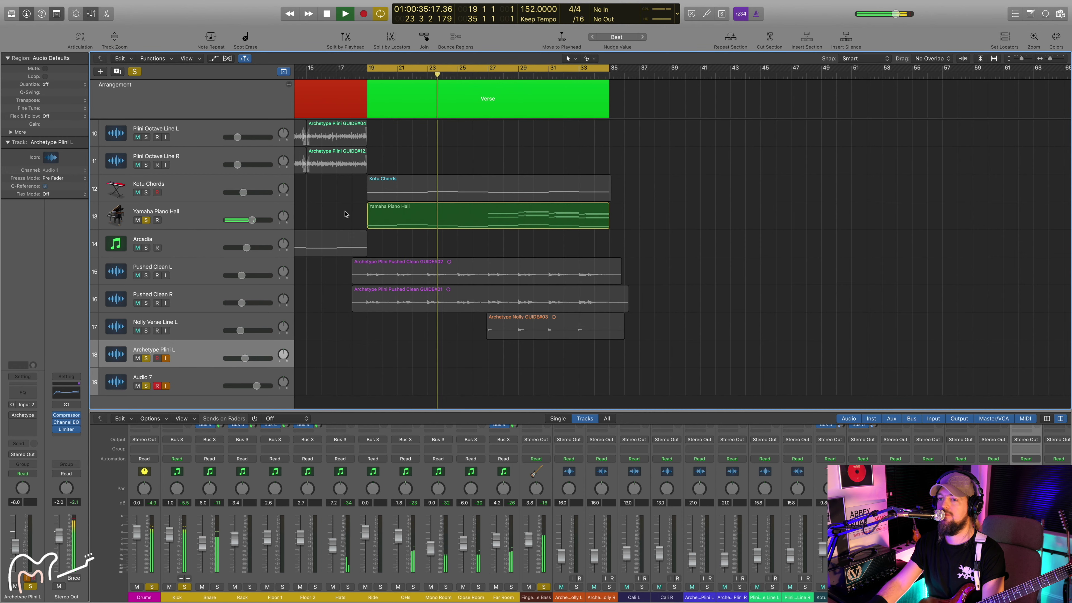
pyautogui.press('space')
pyautogui.scroll(1, 342, 220)
pyautogui.hscroll(-1, 339, 223)
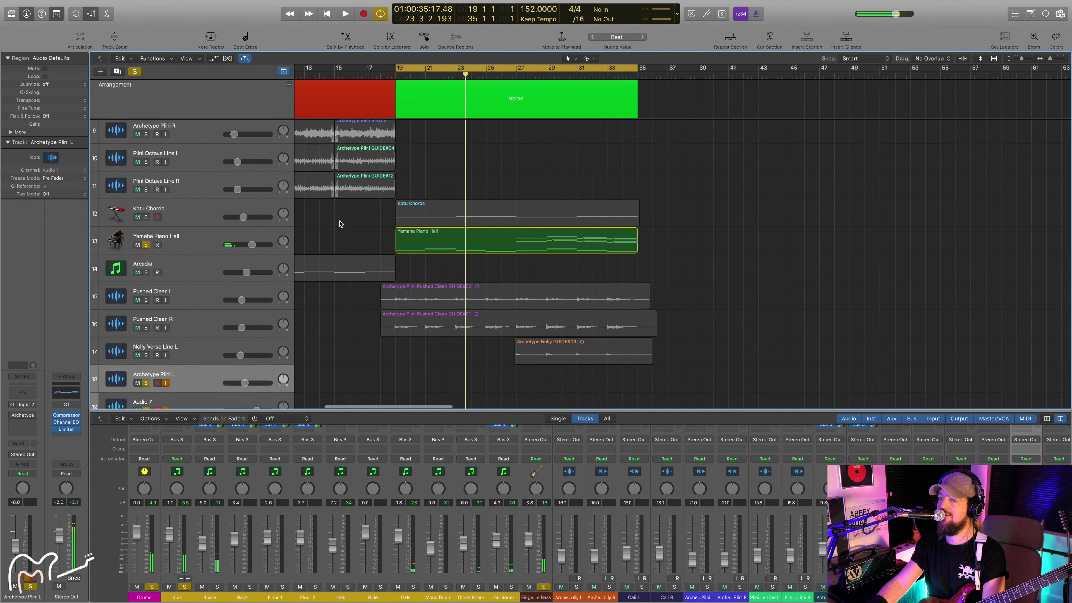
pyautogui.scroll(-1, 339, 224)
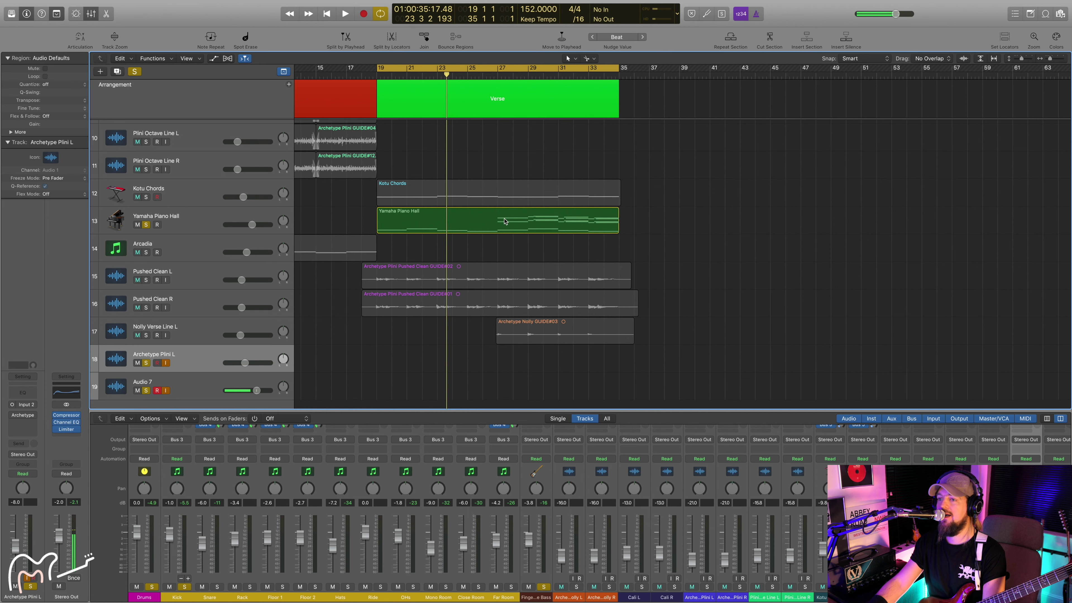
pyautogui.click(464, 68)
pyautogui.click(497, 75)
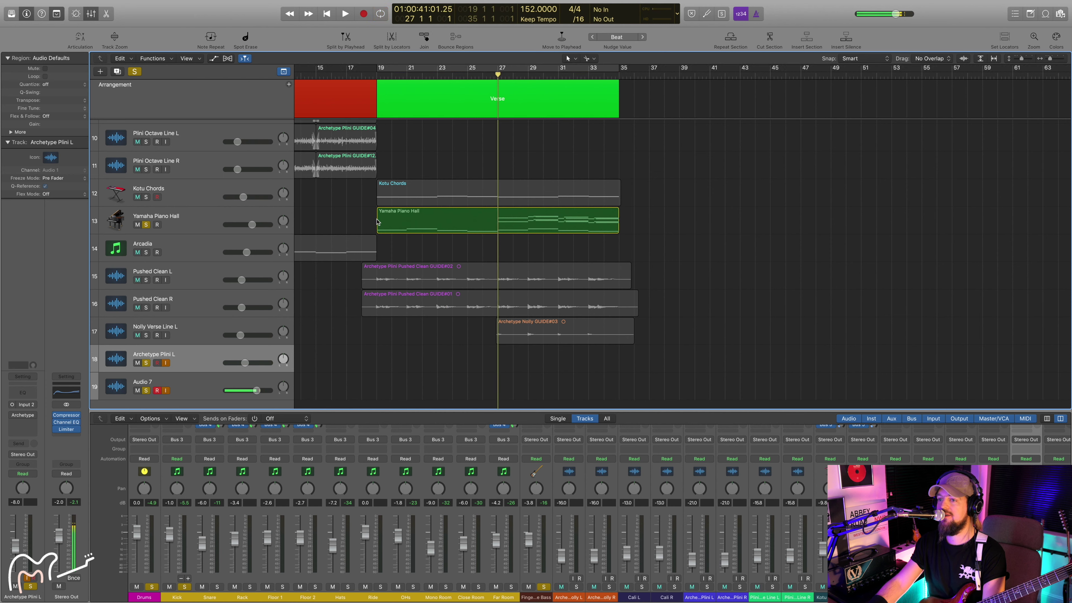
pyautogui.hscroll(3, 531, 220)
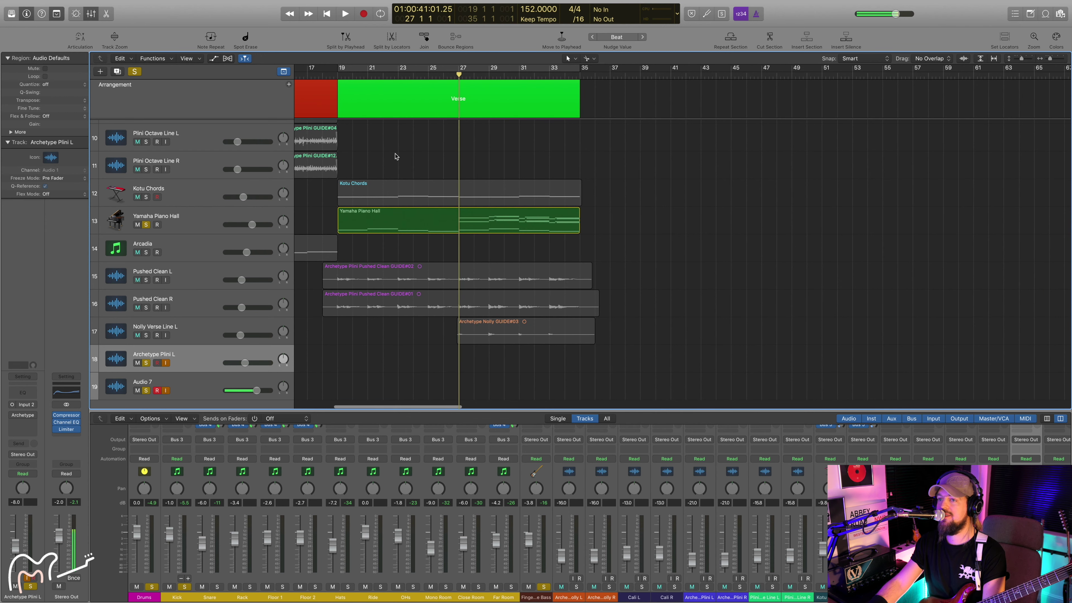
pyautogui.press('space')
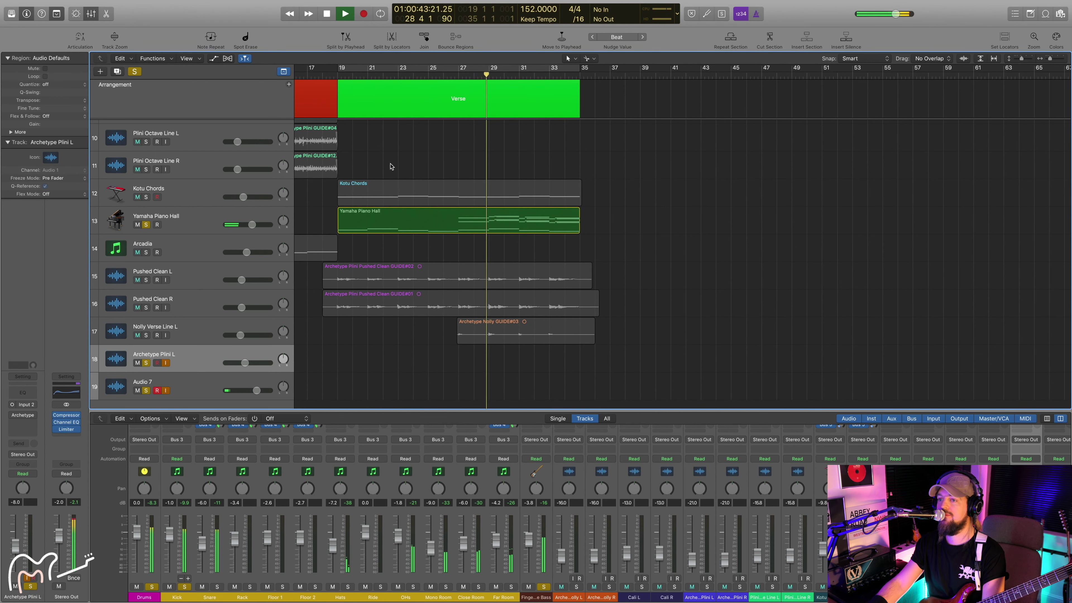
pyautogui.scroll(5, 390, 166)
pyautogui.scroll(1, 391, 166)
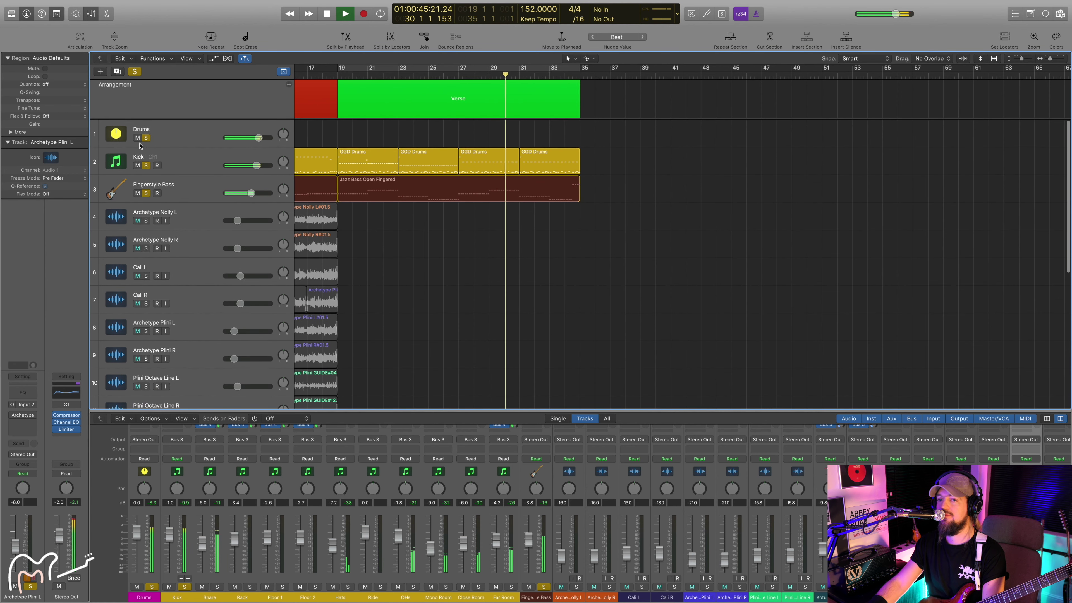
pyautogui.click(146, 193)
# Solo Pushed Clean L and R with the piano, play from bar 27, and stop near bar 35
pyautogui.scroll(-6, 349, 228)
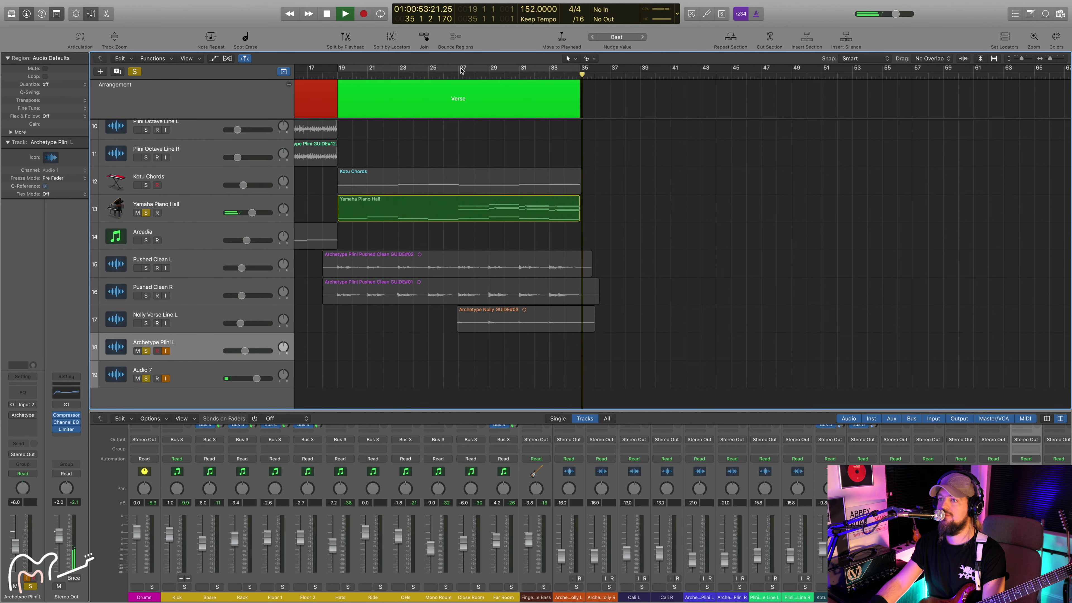
pyautogui.moveTo(463, 71); pyautogui.dragTo(574, 75)
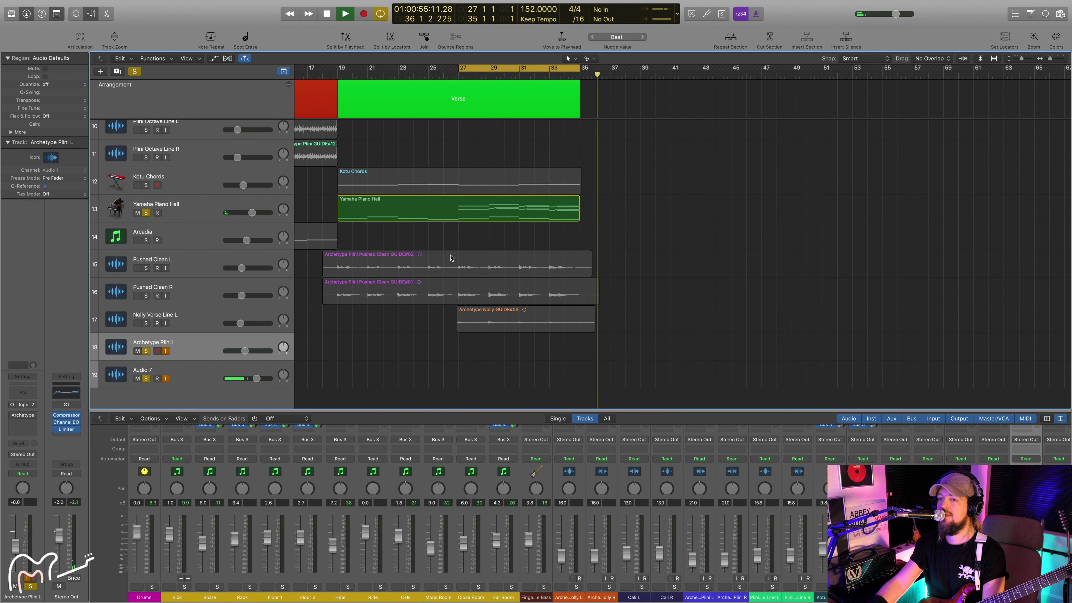
pyautogui.moveTo(146, 268); pyautogui.dragTo(146, 296)
pyautogui.press('space')
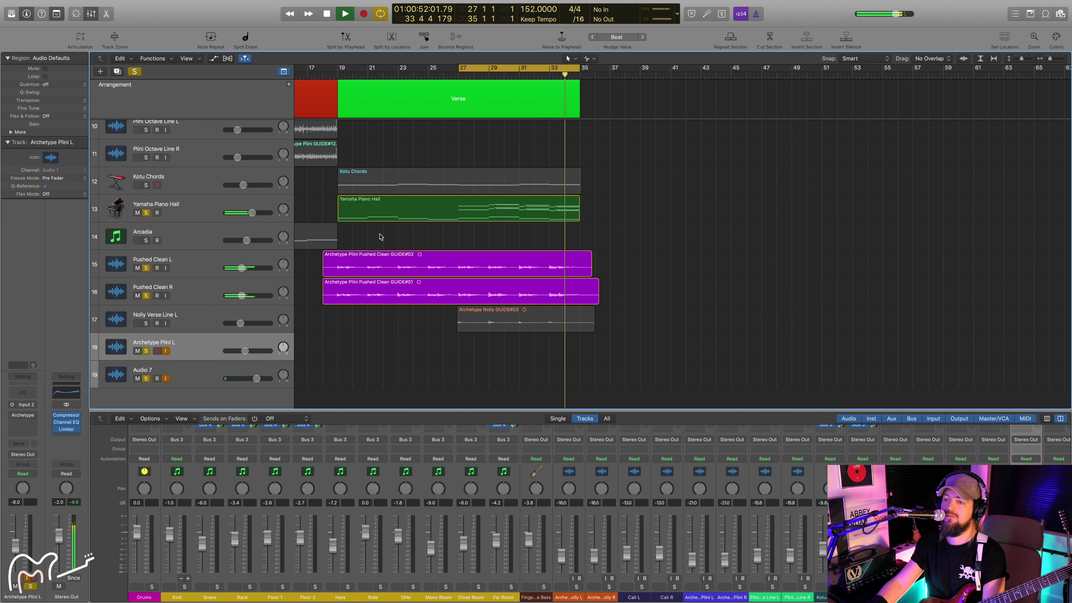
pyautogui.press('space')
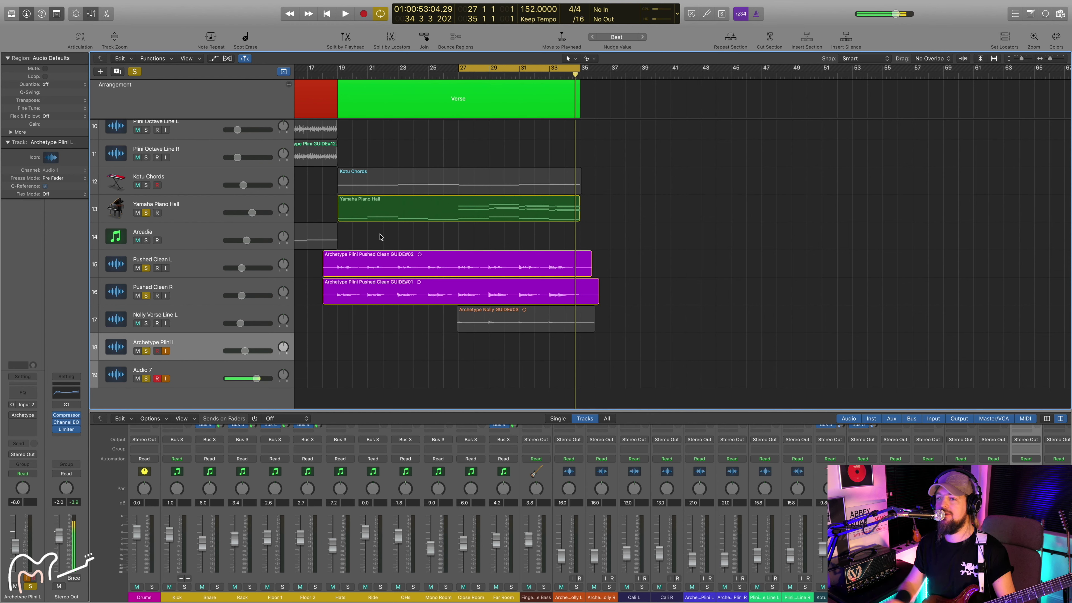
pyautogui.hscroll(-1, 154, 270)
pyautogui.click(146, 296)
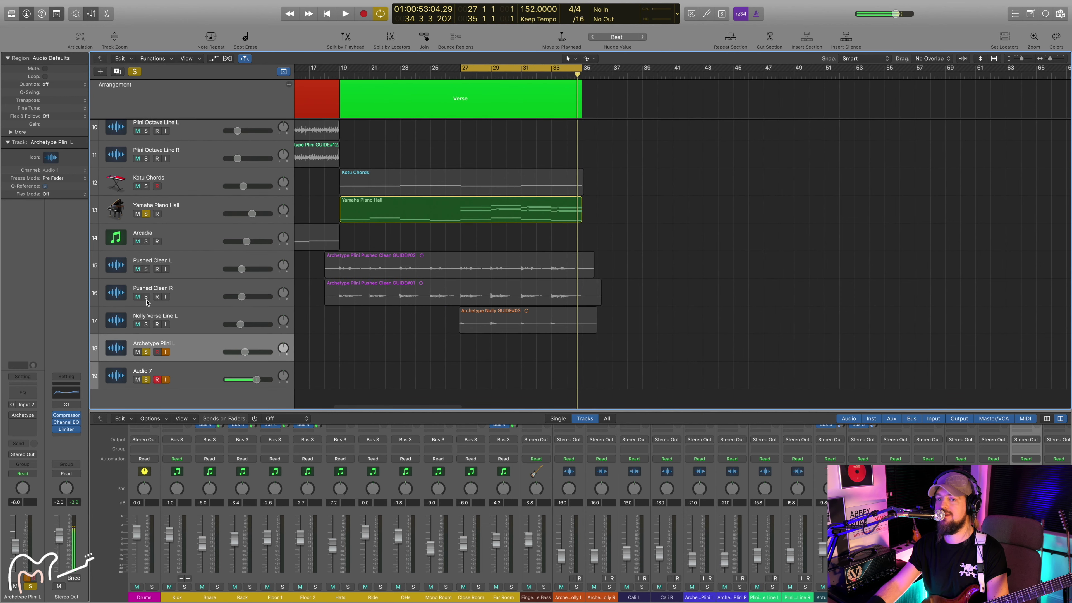
# Solo Nolly Verse Line L, unsolo Yamaha Piano Hall, and play the lead line from bar 27
pyautogui.click(146, 324)
pyautogui.click(146, 214)
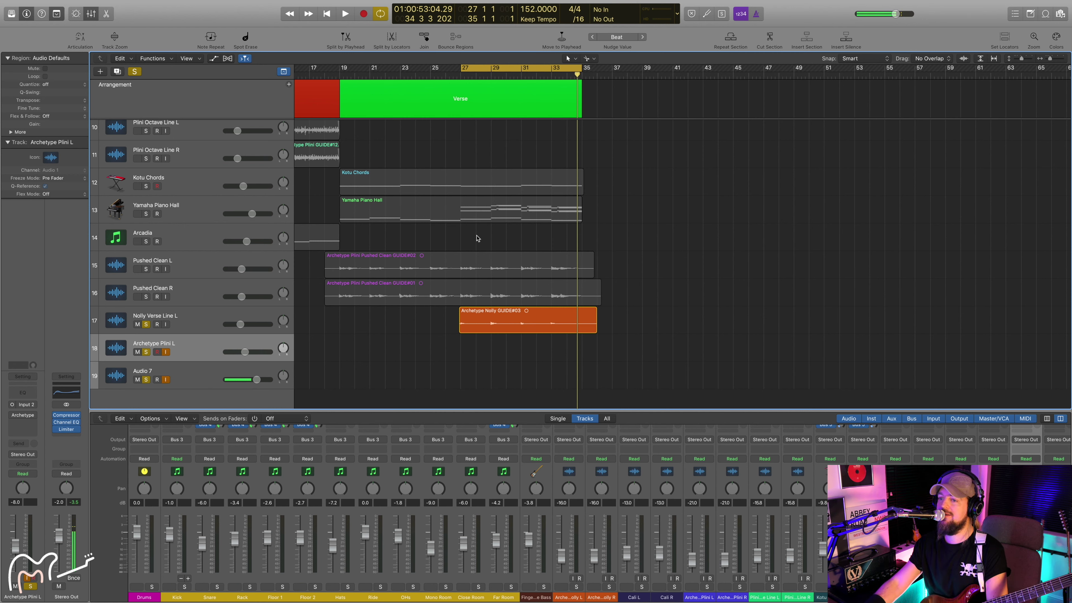
pyautogui.press('space')
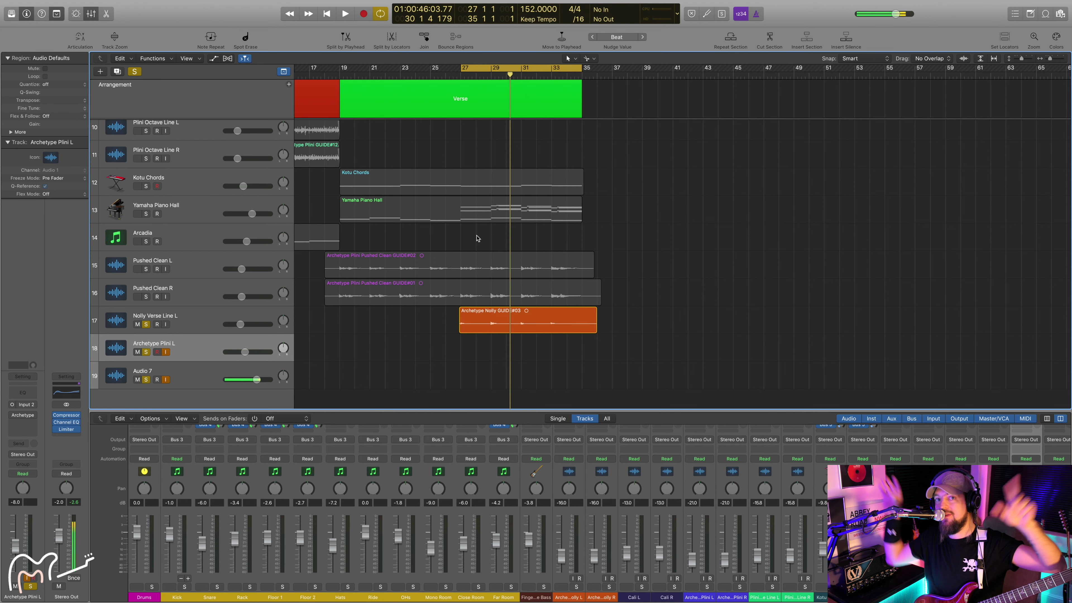
pyautogui.press('space')
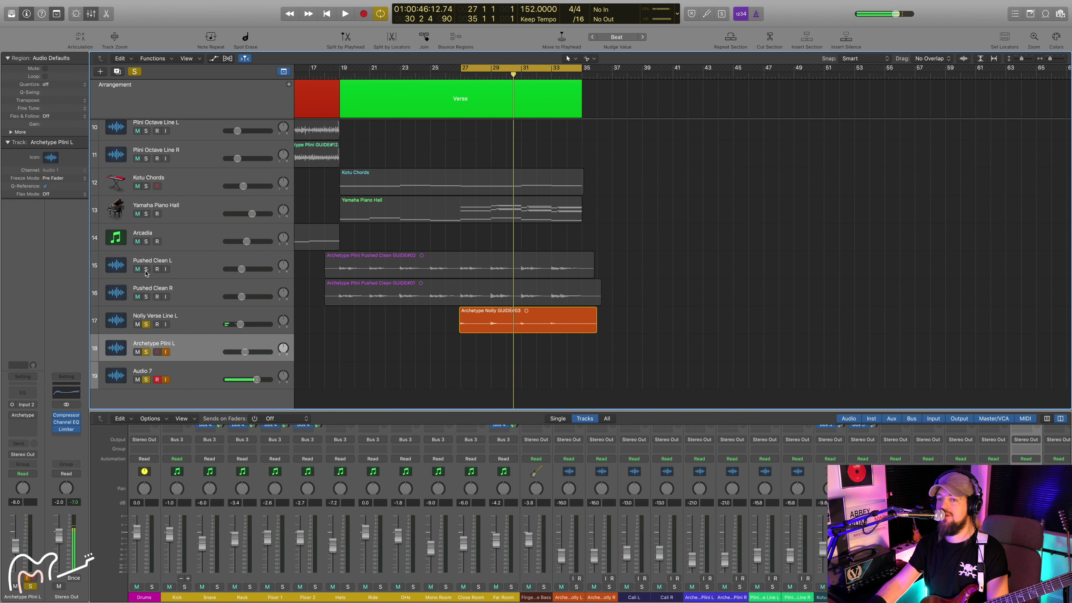
pyautogui.scroll(8, 375, 253)
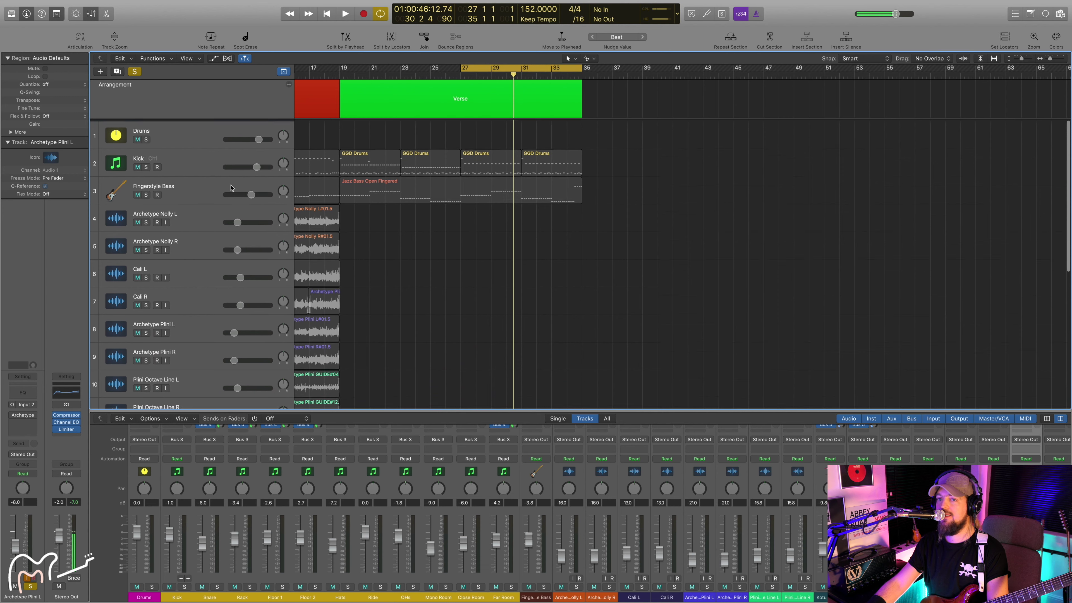
pyautogui.moveTo(146, 139); pyautogui.dragTo(146, 193)
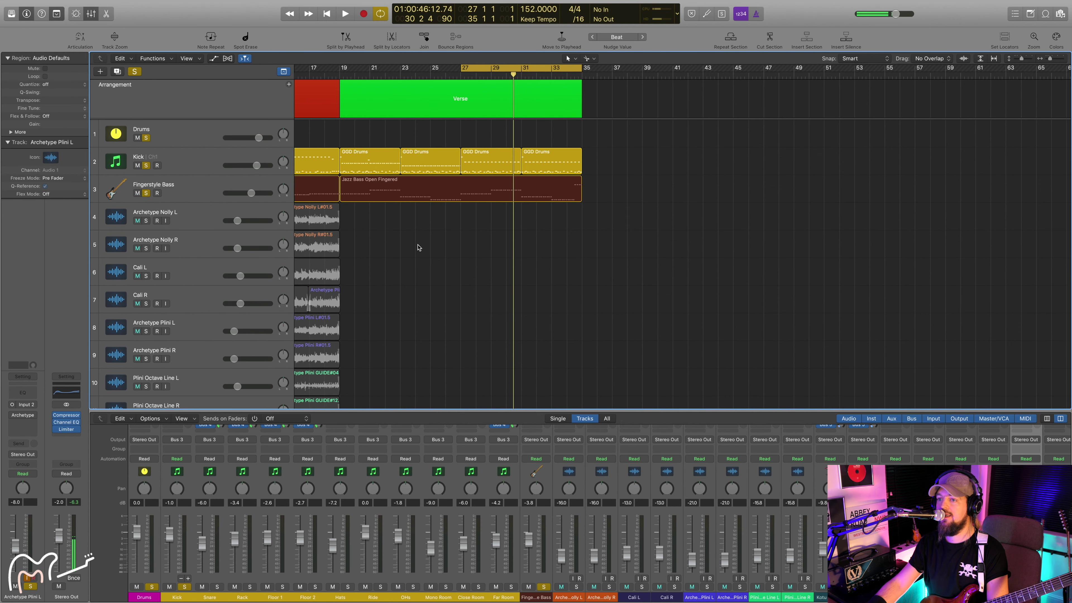
pyautogui.scroll(-8, 408, 247)
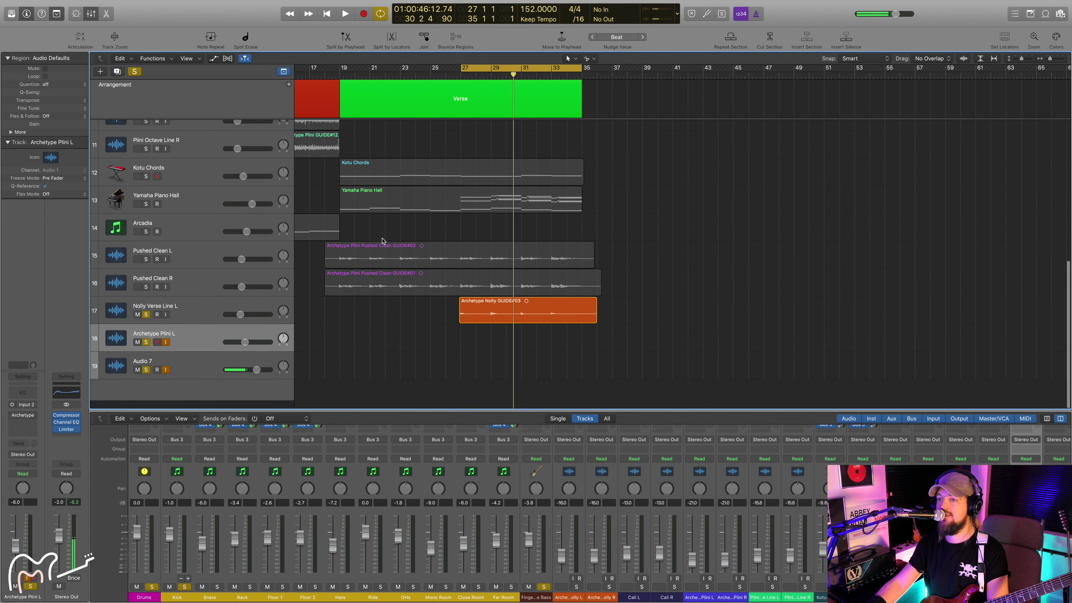
# Add Yamaha Piano Hall to the solo, play from bar 27, then solo Pushed Clean L
pyautogui.click(146, 213)
pyautogui.press('space')
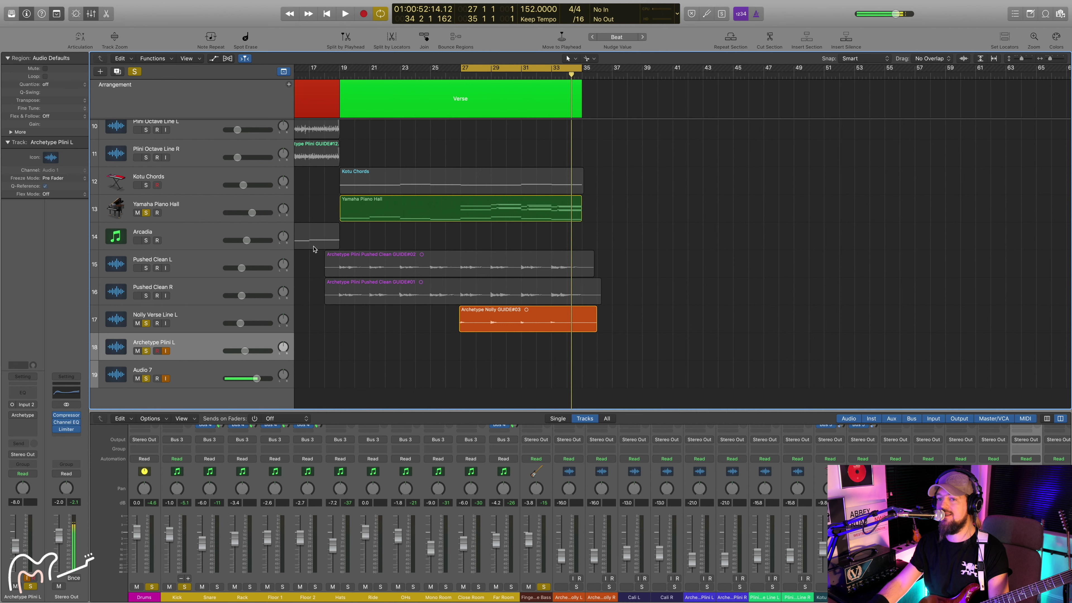
pyautogui.click(147, 269)
# Solo Pushed Clean R as well and play the layered verse from bar 27, then stop
pyautogui.click(146, 295)
pyautogui.press('space')
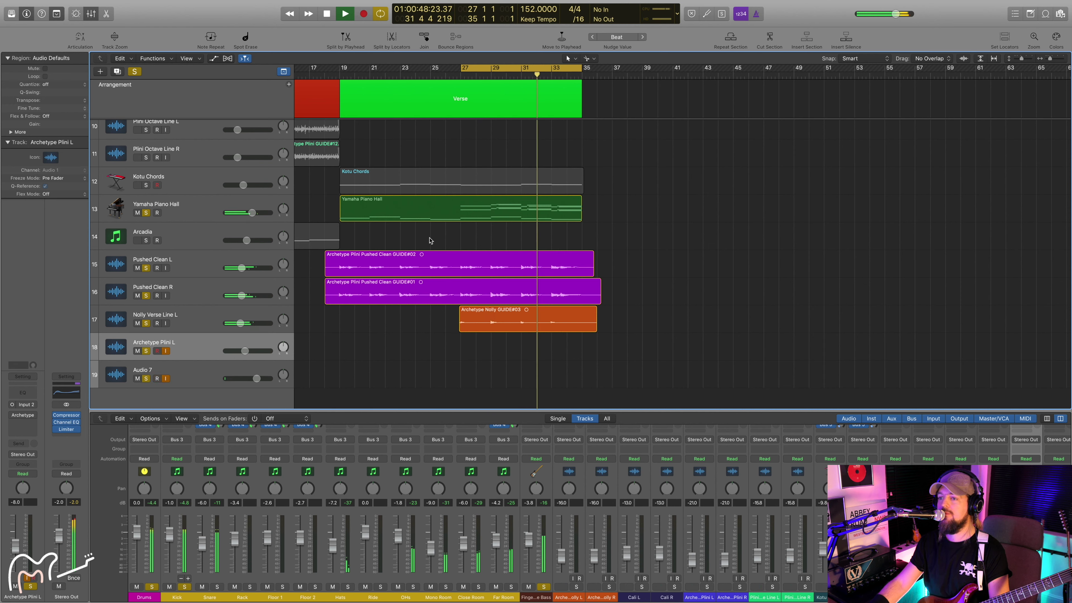
pyautogui.press('space')
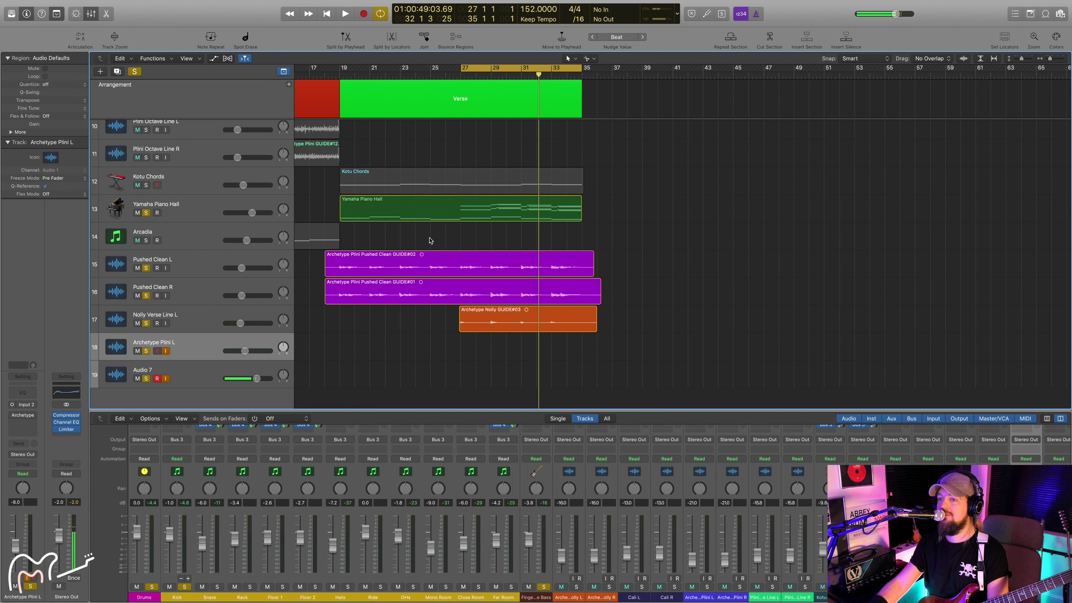
pyautogui.scroll(2, 429, 240)
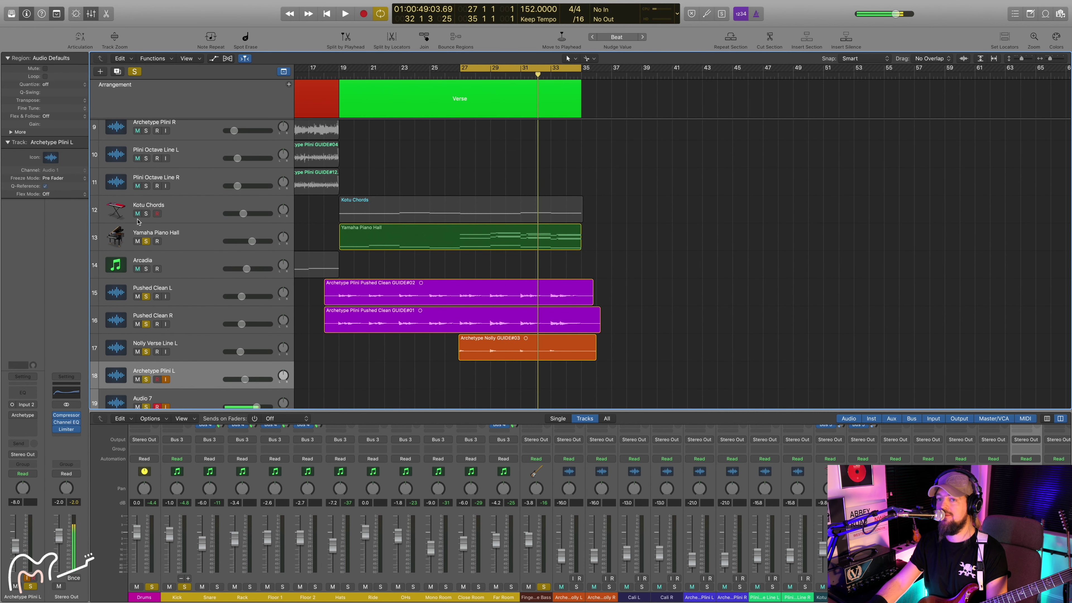
pyautogui.click(145, 214)
pyautogui.press('space')
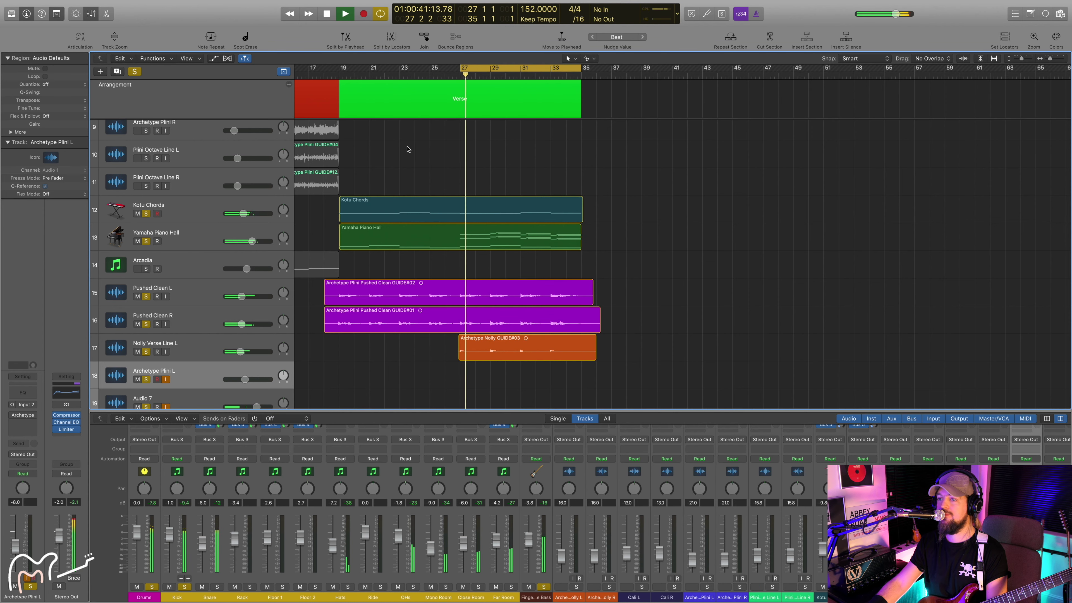
pyautogui.hscroll(-1, 433, 156)
pyautogui.hscroll(1, 433, 156)
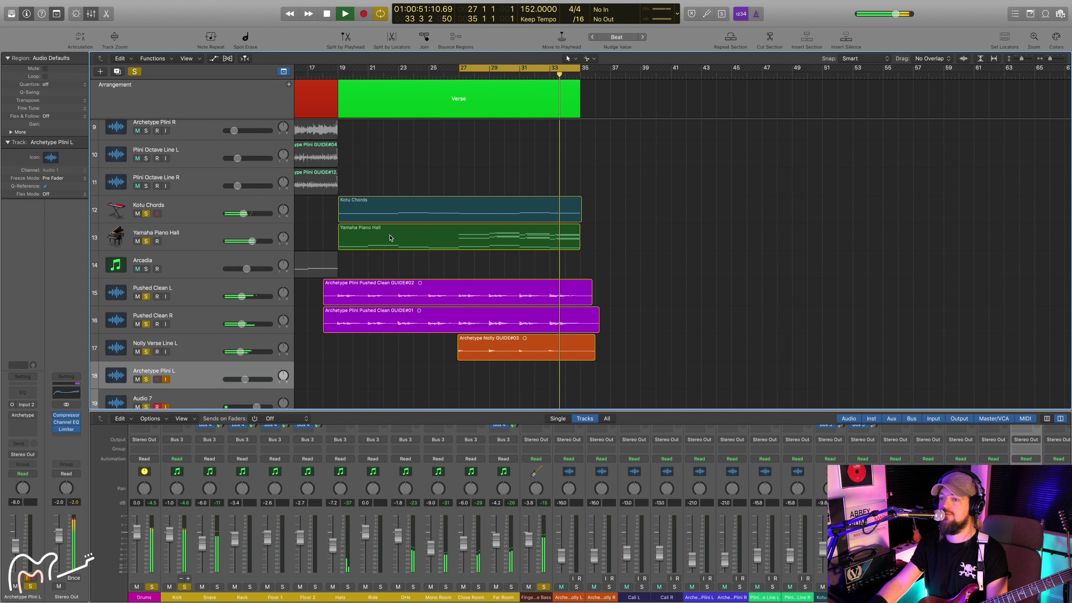
pyautogui.press('space')
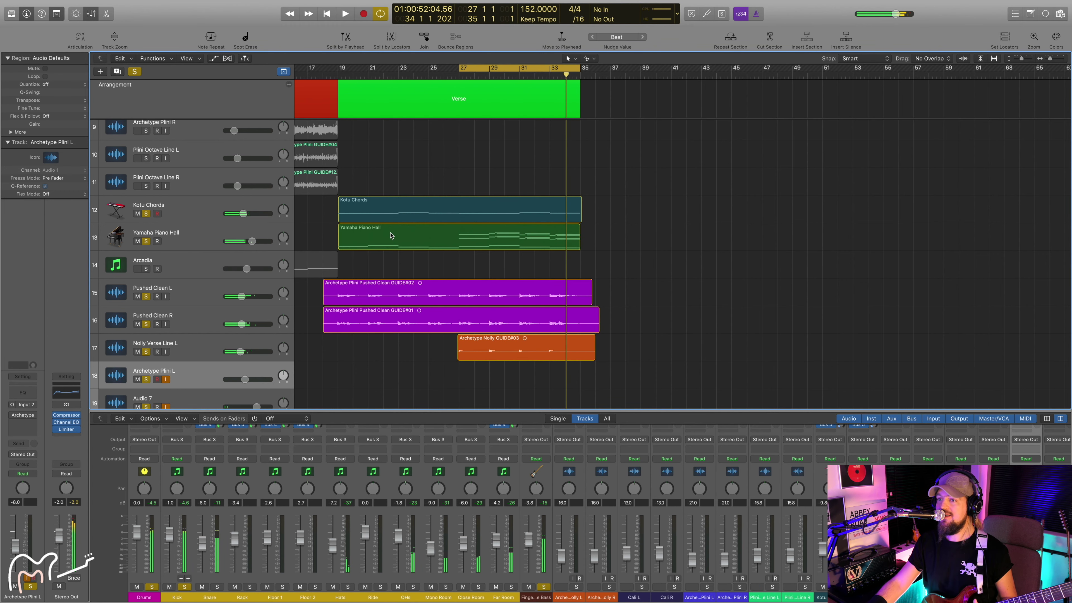
pyautogui.scroll(10, 392, 233)
pyautogui.scroll(-11, 401, 237)
pyautogui.hscroll(-1, 401, 236)
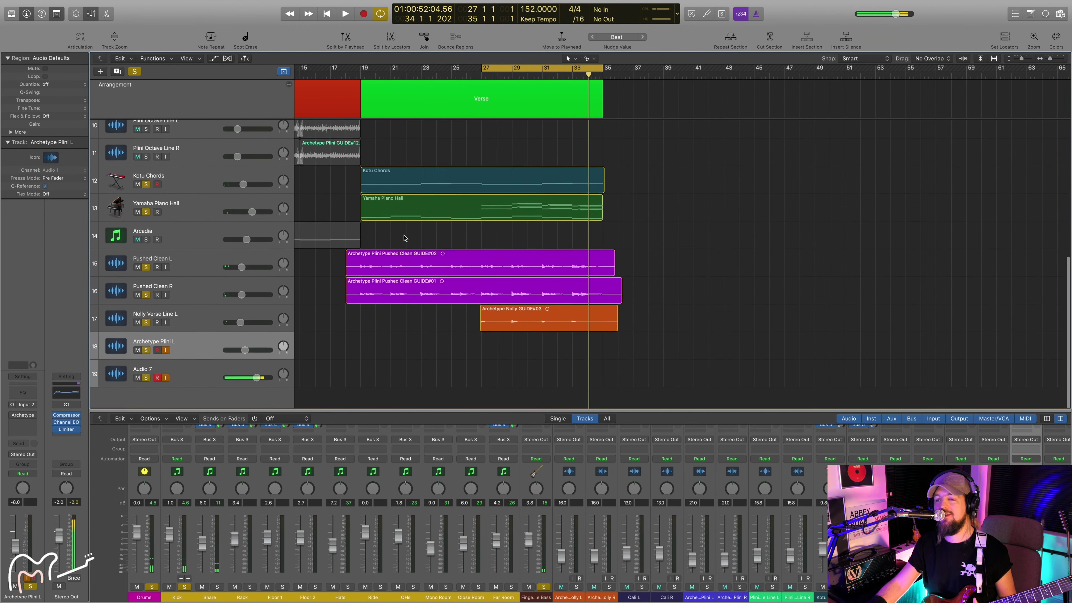
pyautogui.moveTo(499, 69); pyautogui.dragTo(378, 68)
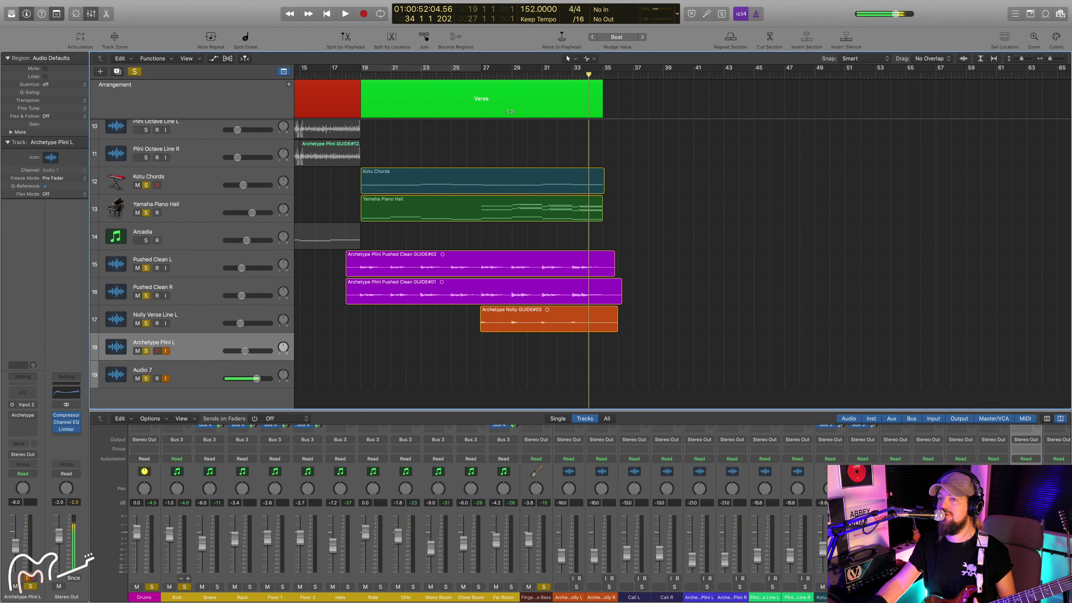